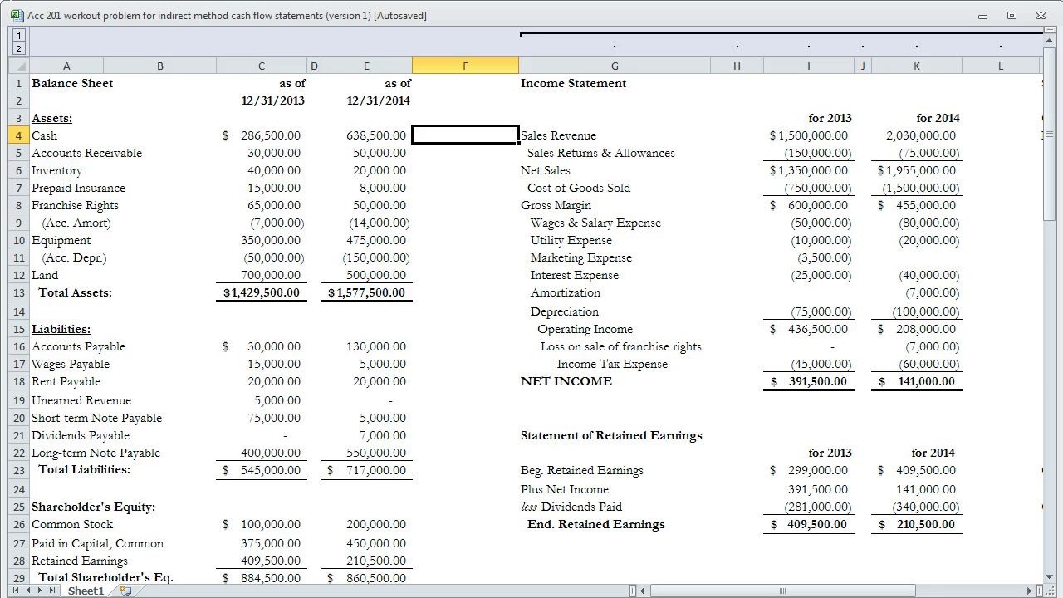
Step: Enter 141,000 as the Net Income amount in the Statement of Cash Flows and apply the currency format
key("Right")
key("Right")
key("Right")
key("Right")
key("Right")
key("Right")
key("Right")
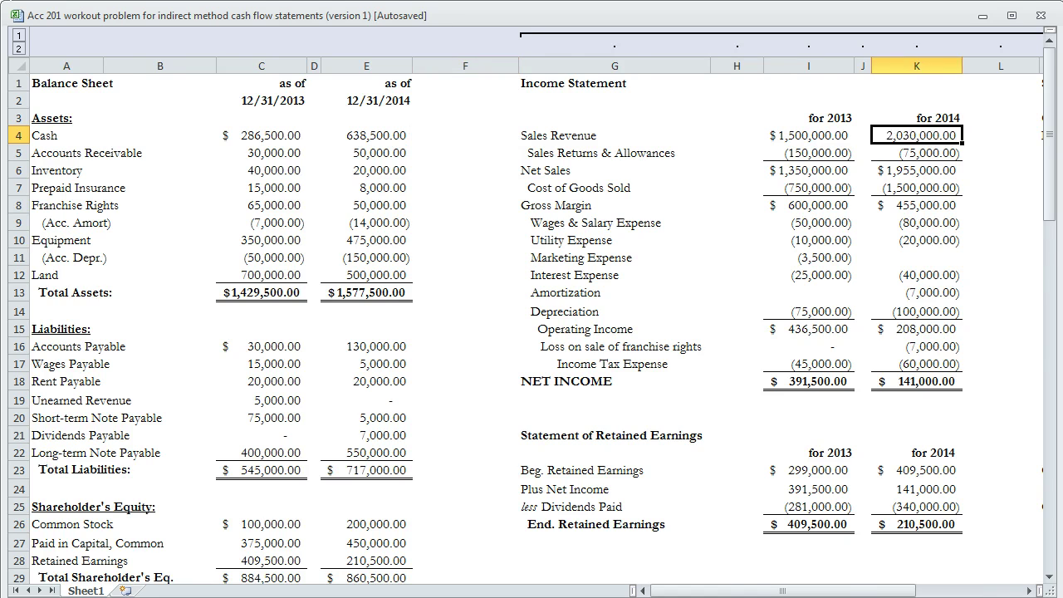
key("Right")
key("Right")
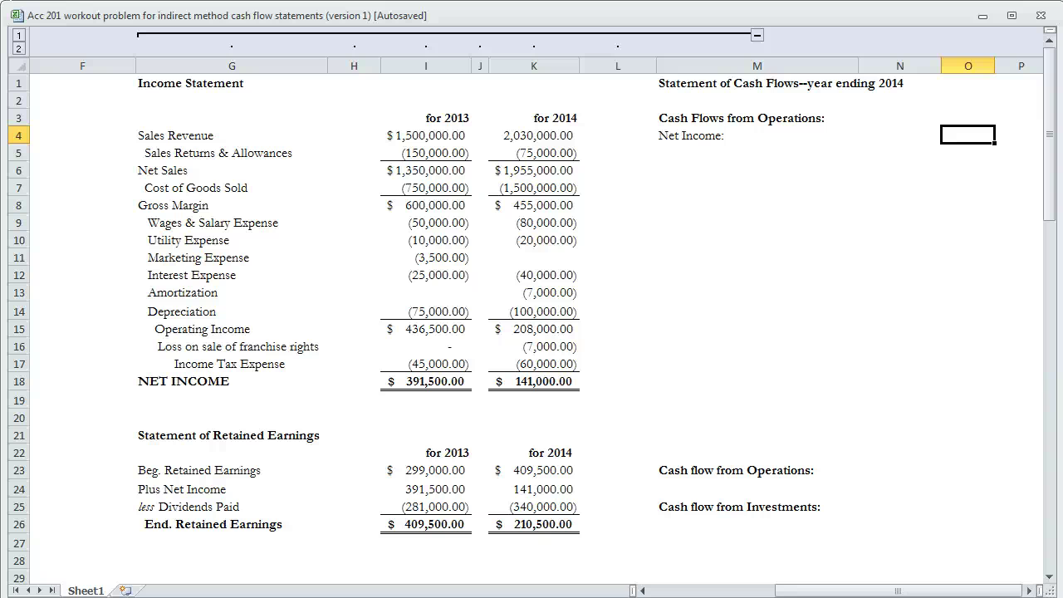
left_click(899, 153)
left_click(899, 135)
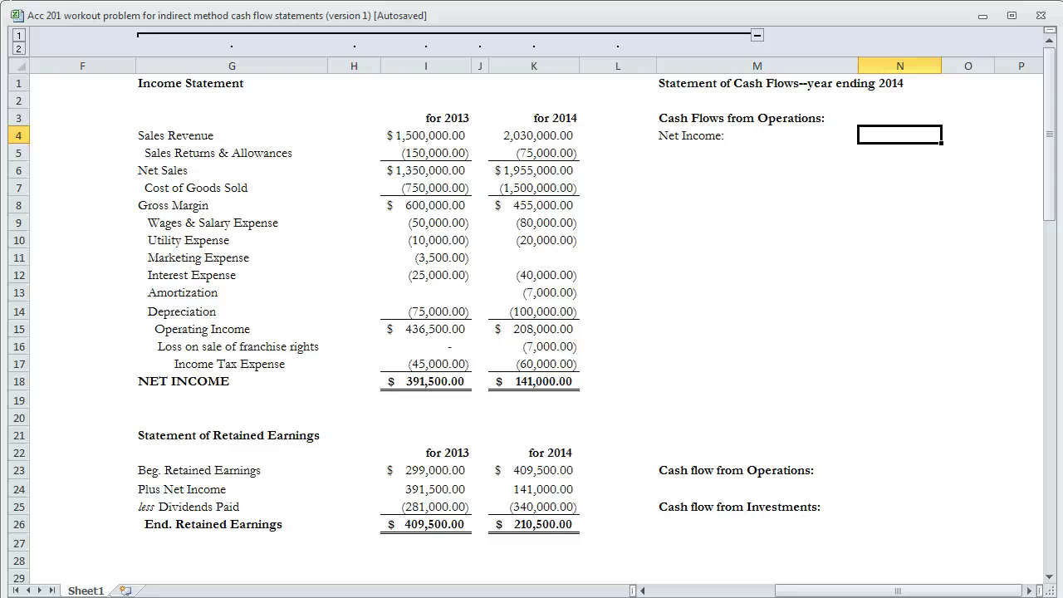
type("141,000")
key("Return")
key("Up")
key("ctrl+shift+4")
scroll(532, 324, "down", 2)
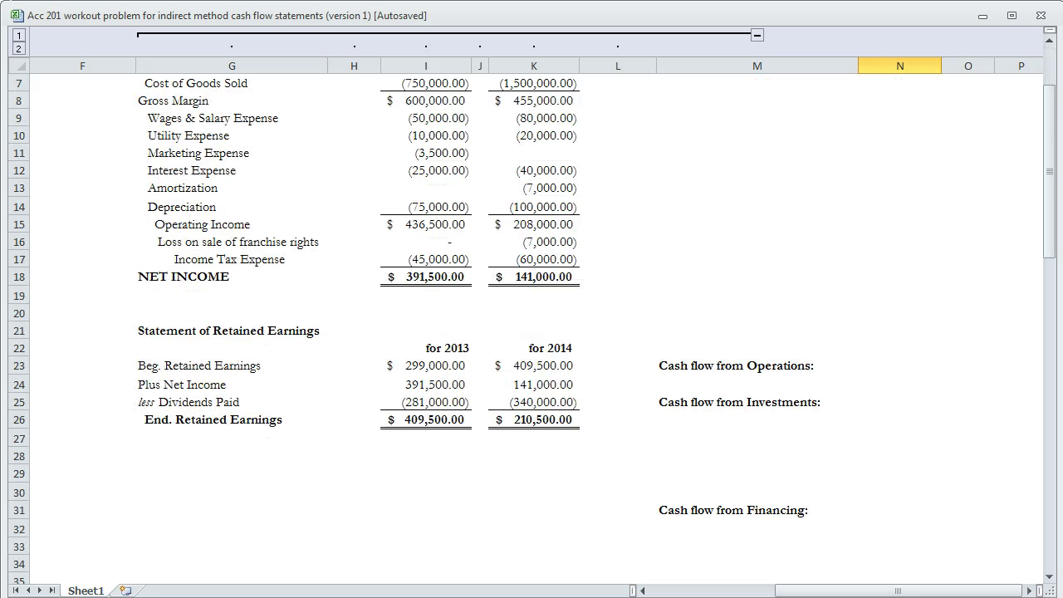
scroll(532, 324, "up", 2)
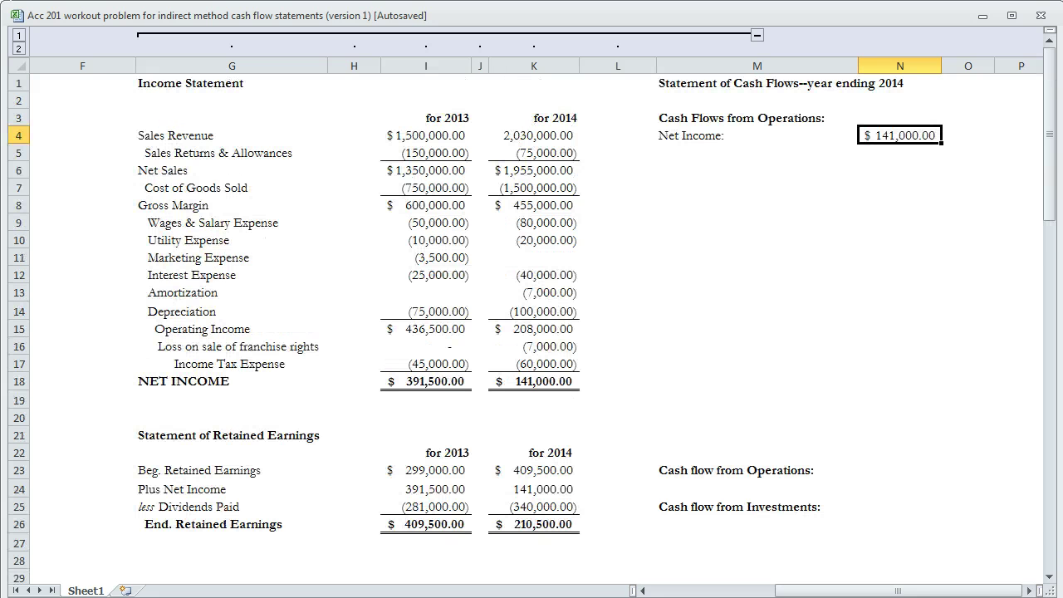
Step: Add the heading "add back non-cash expenses" directly below the Net Income line of the cash flow statement
left_click(756, 152)
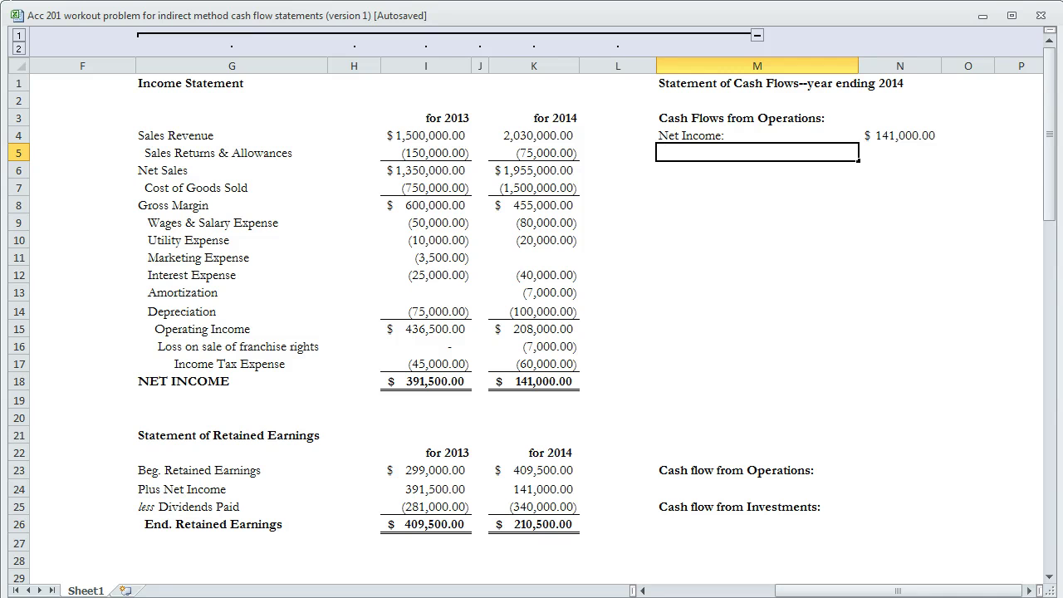
type("add back non-cash expenses")
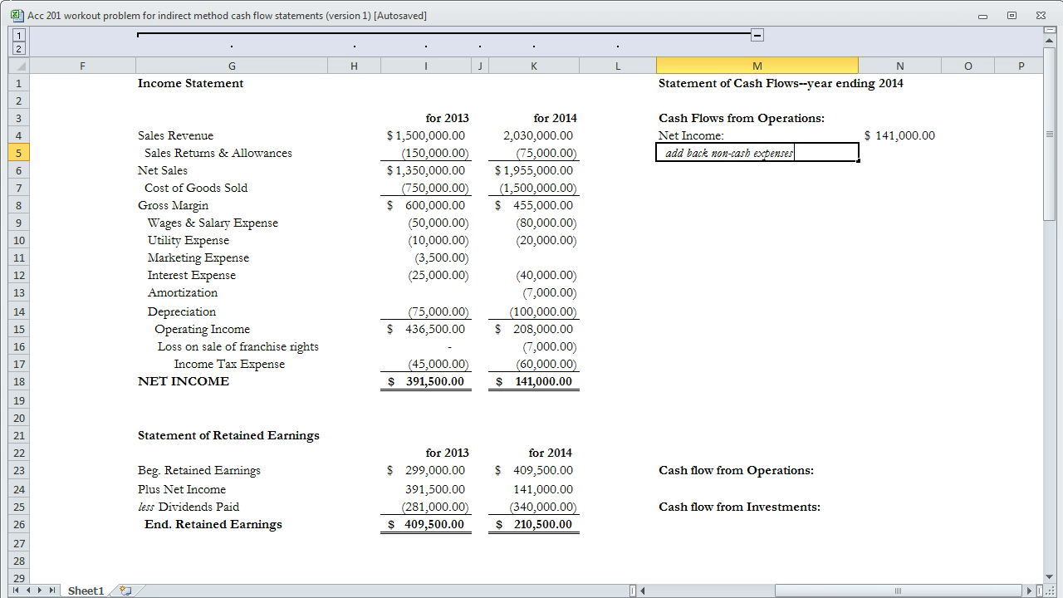
key("Tab")
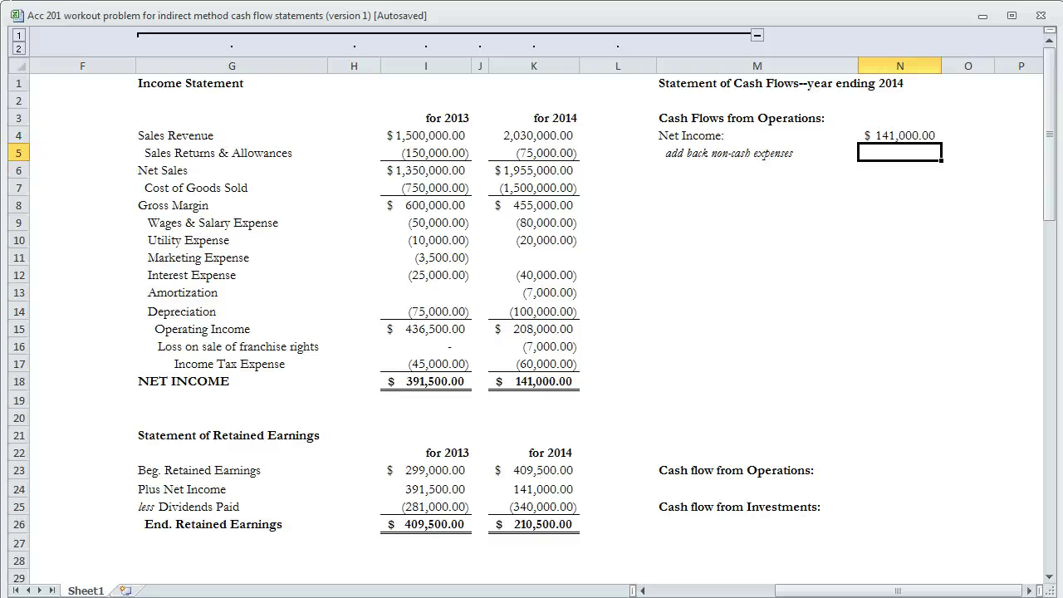
Step: Add a Depreciation line with the amount 100,000 under the non-cash expenses heading, based on the 2014 income statement
left_click(757, 169)
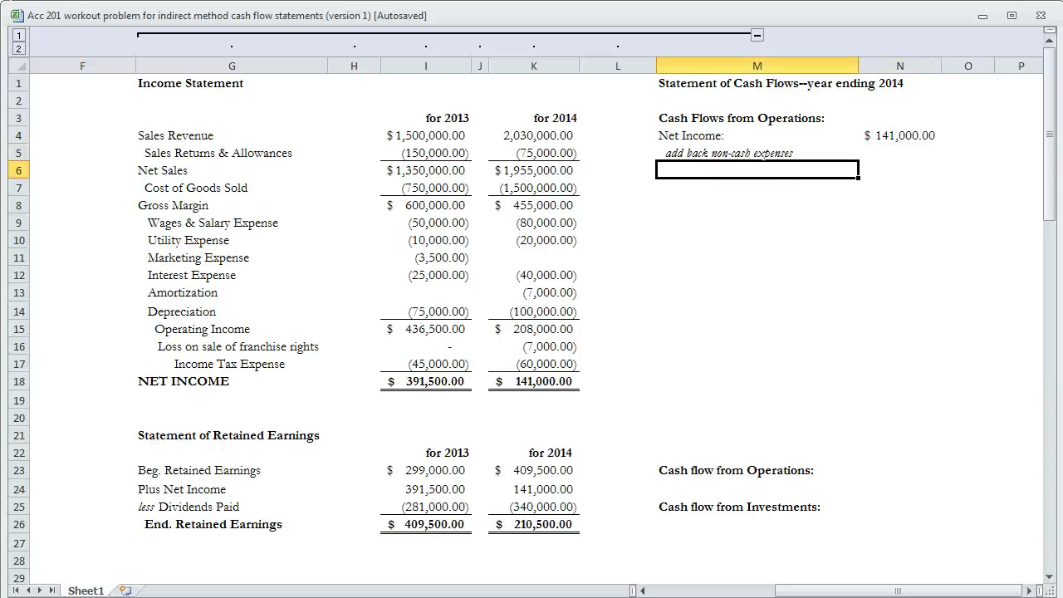
type("Dep")
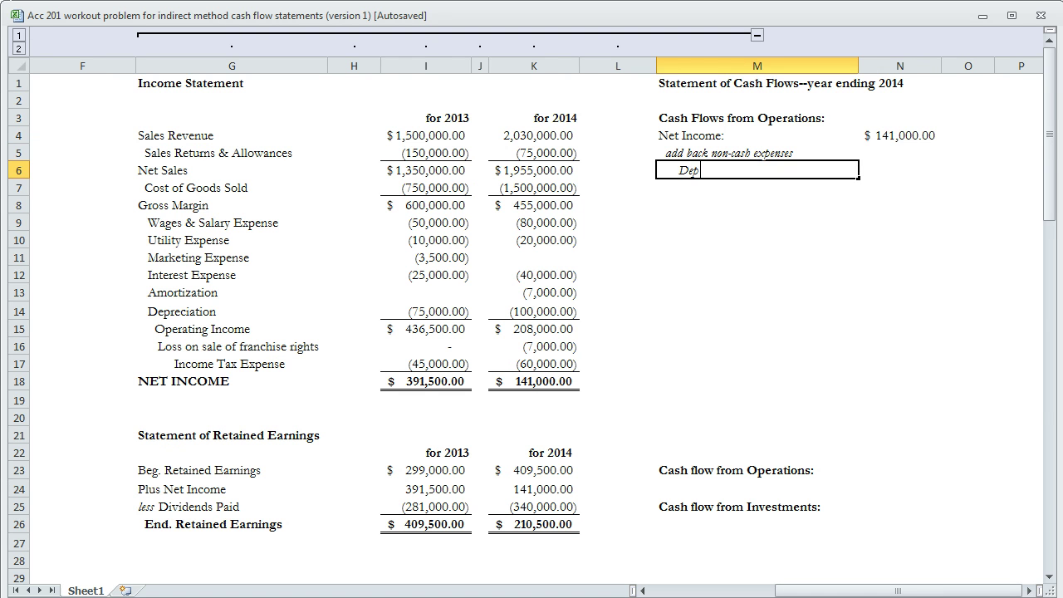
type("reciation")
key("Tab")
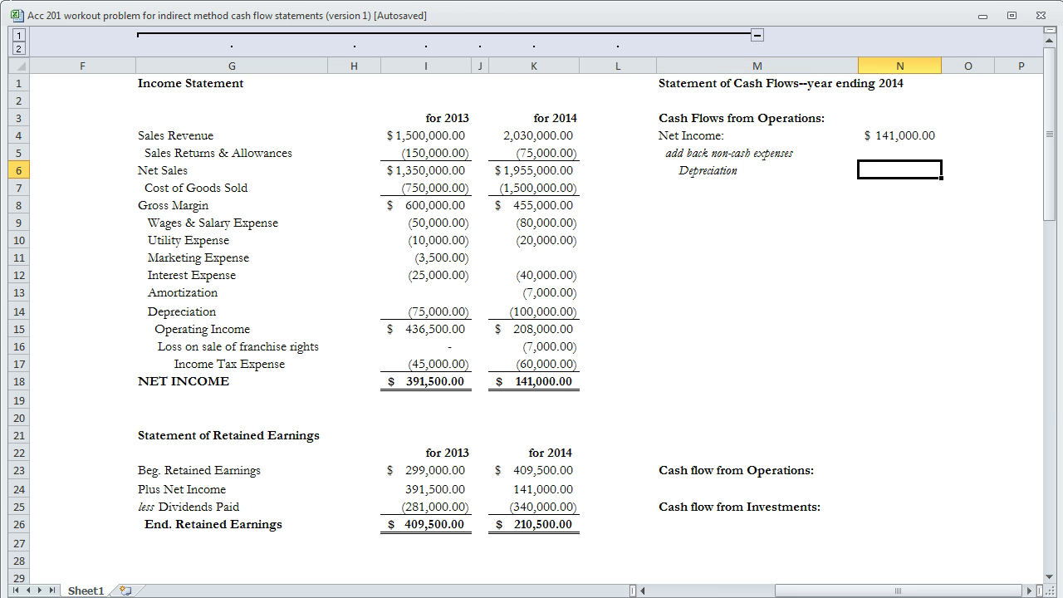
left_click(533, 310)
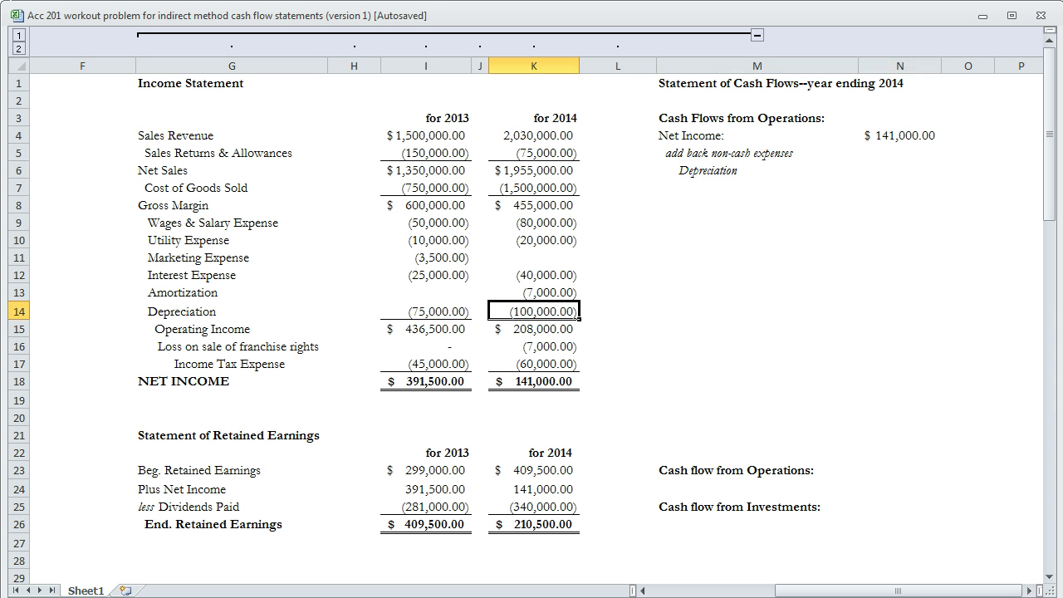
left_click(899, 169)
type("100000")
key("Return")
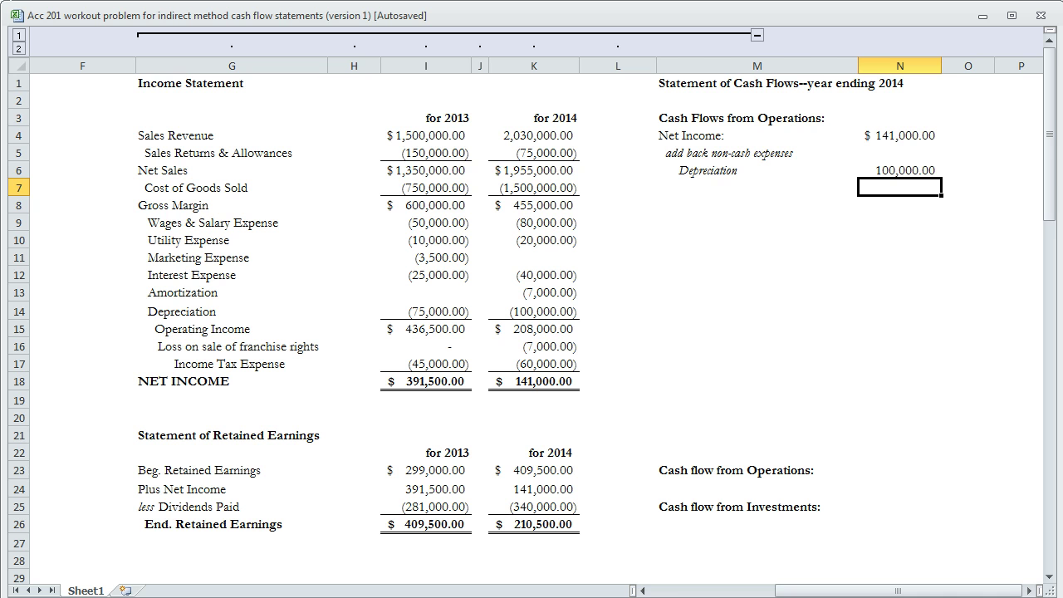
Step: Add an Amortization line with the amount 7,000 below Depreciation, based on the 2014 income statement
left_click(231, 292)
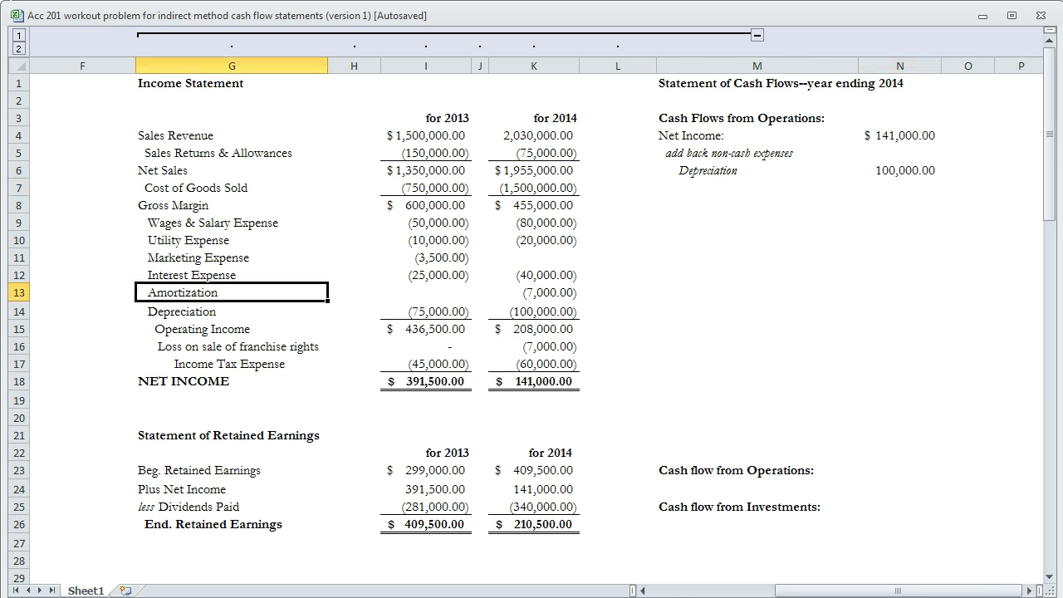
left_click(533, 292)
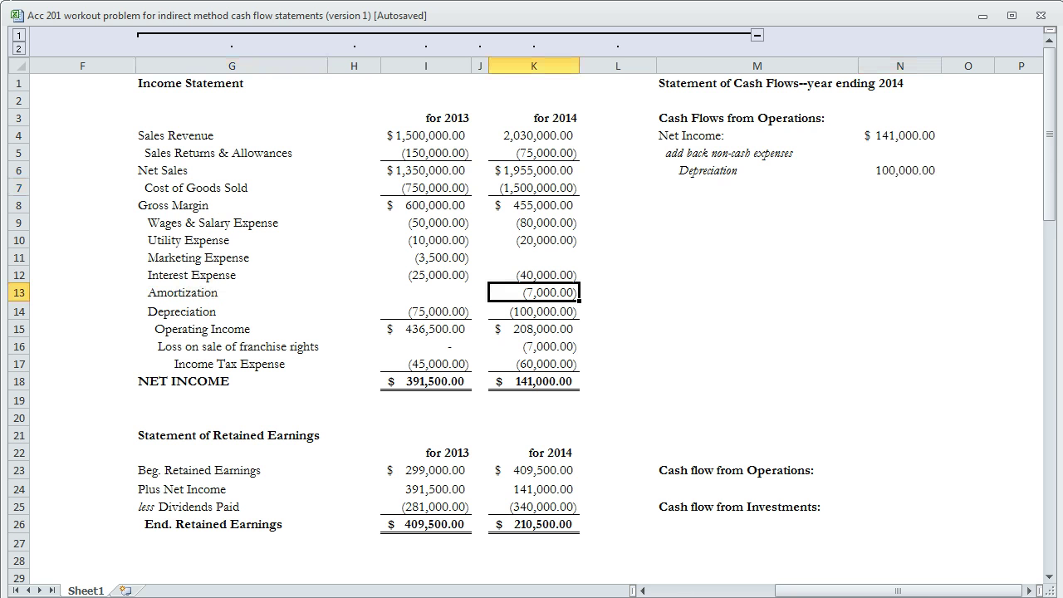
left_click(756, 187)
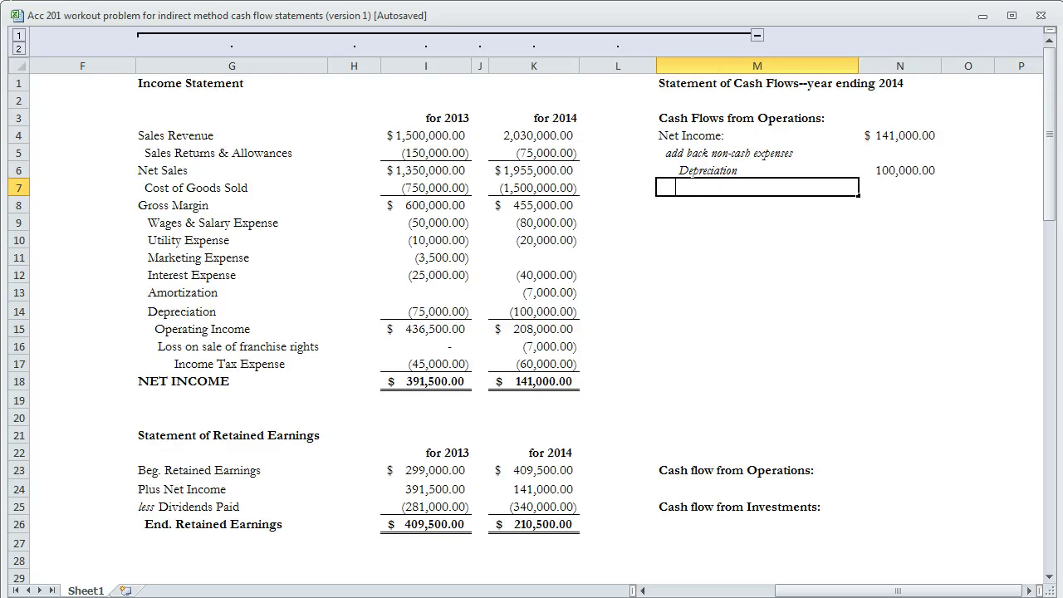
type("Amortization")
key("Tab")
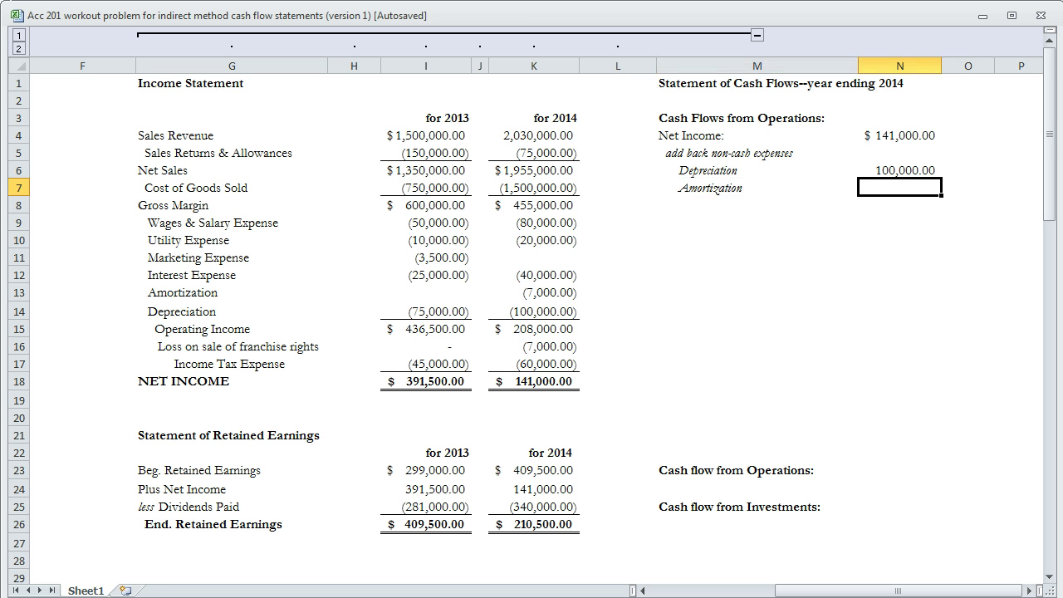
type("7000")
key("Return")
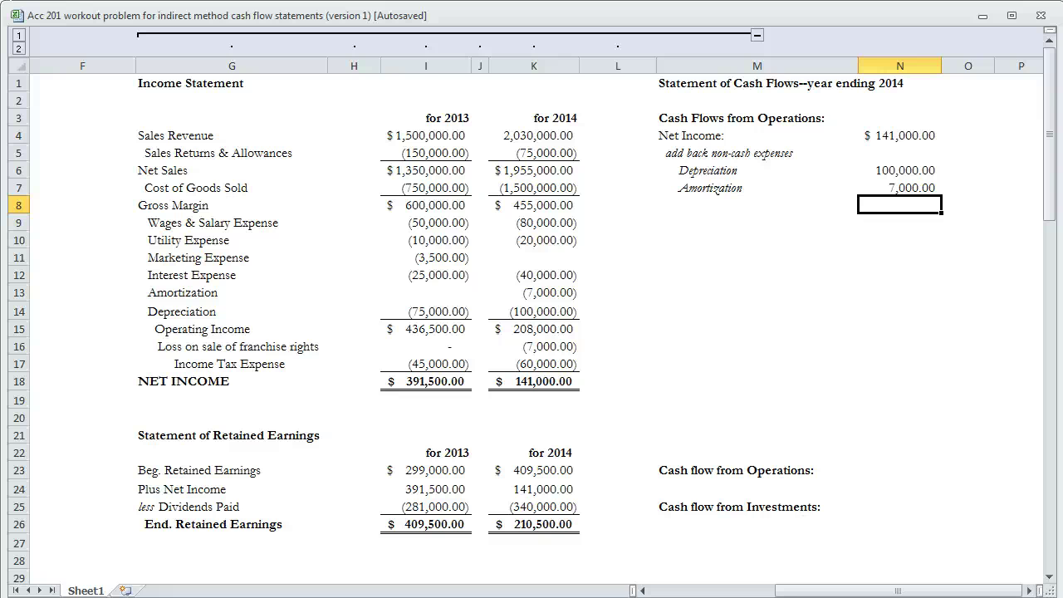
key("Left")
key("Left")
key("Right")
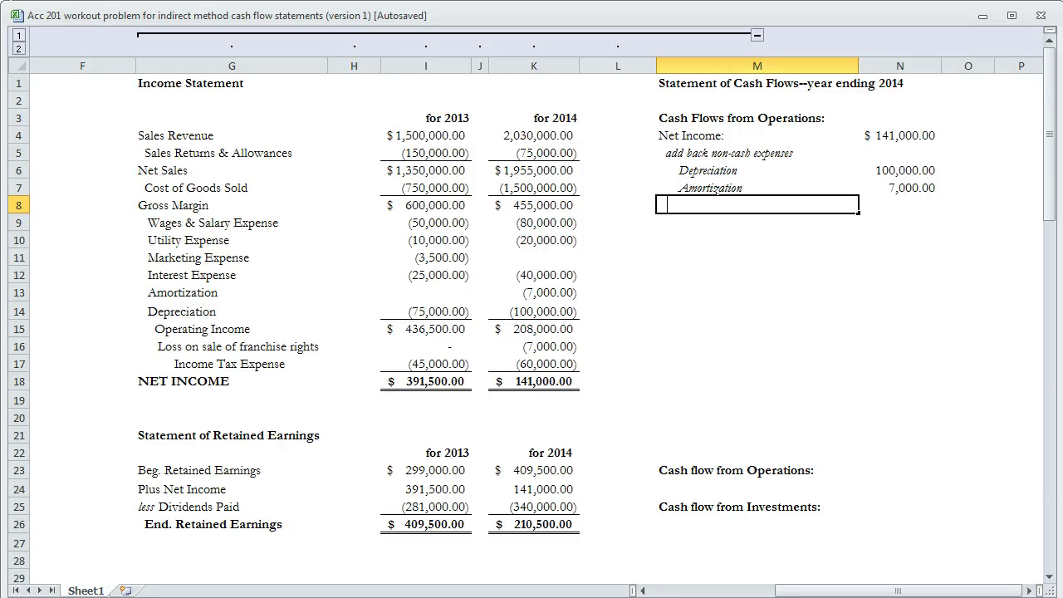
type("add")
key("BackSpace")
key("BackSpace")
key("BackSpace")
left_click(756, 506)
left_click(757, 204)
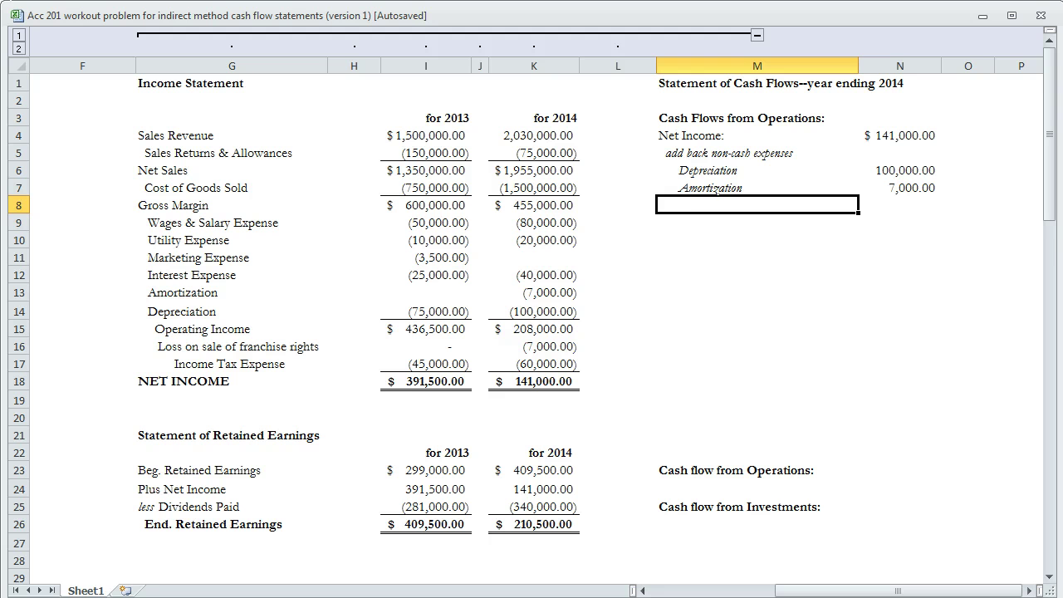
type("add")
key("BackSpace")
key("BackSpace")
key("BackSpace")
type("as")
key("BackSpace")
key("BackSpace")
type("add")
key("BackSpace")
key("BackSpace")
key("BackSpace")
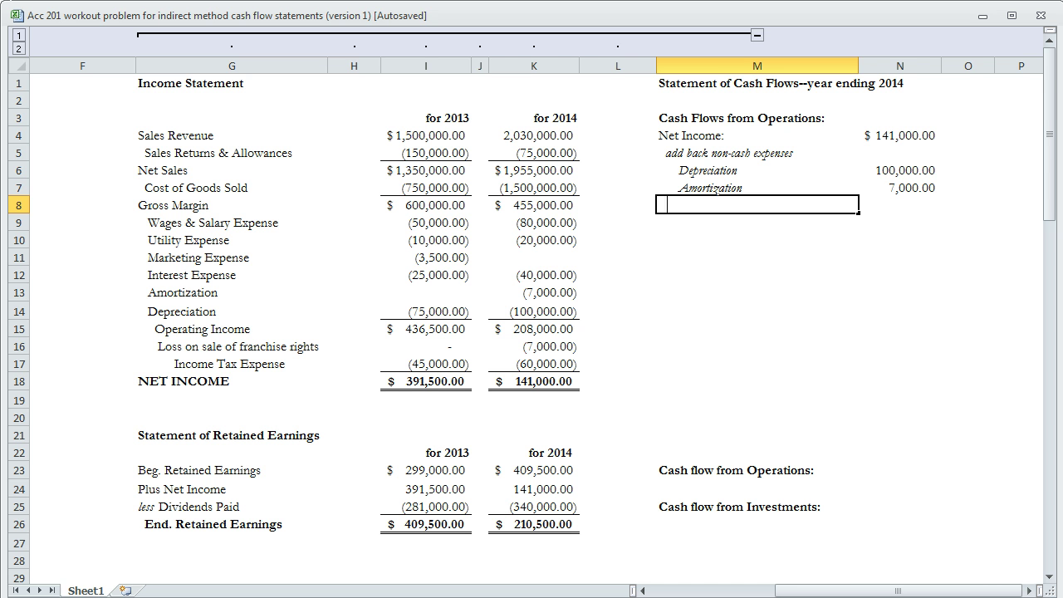
Step: Enter the heading "subtract gains, add losses" below the Amortization line
type("subtract gains, add loss")
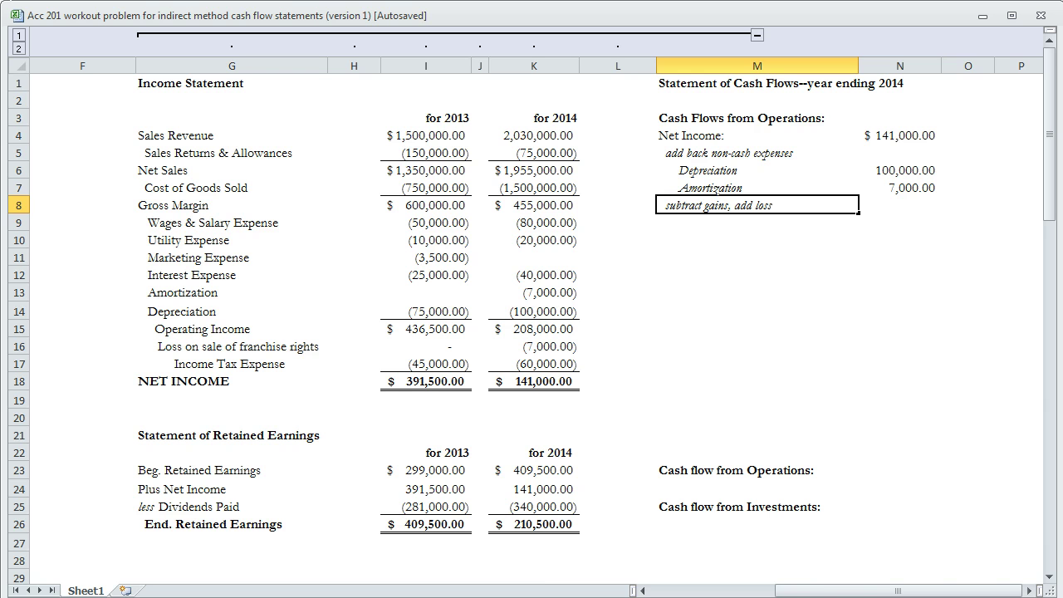
type("es")
left_click(533, 346)
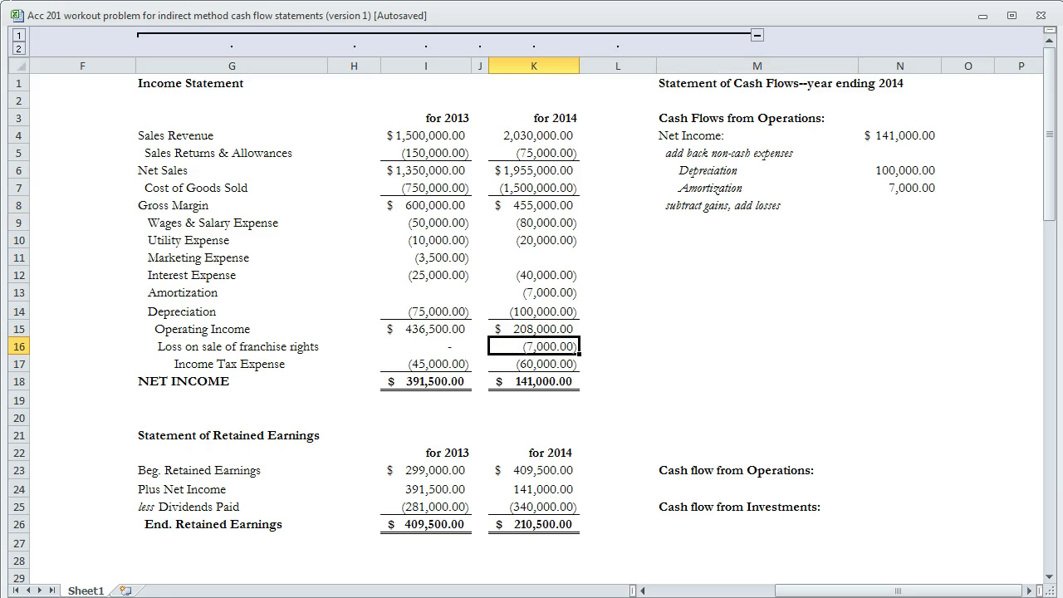
Step: Add the line "loss on sale of franchise rights" with the amount 7,000 under the gains and losses heading
left_click(756, 222)
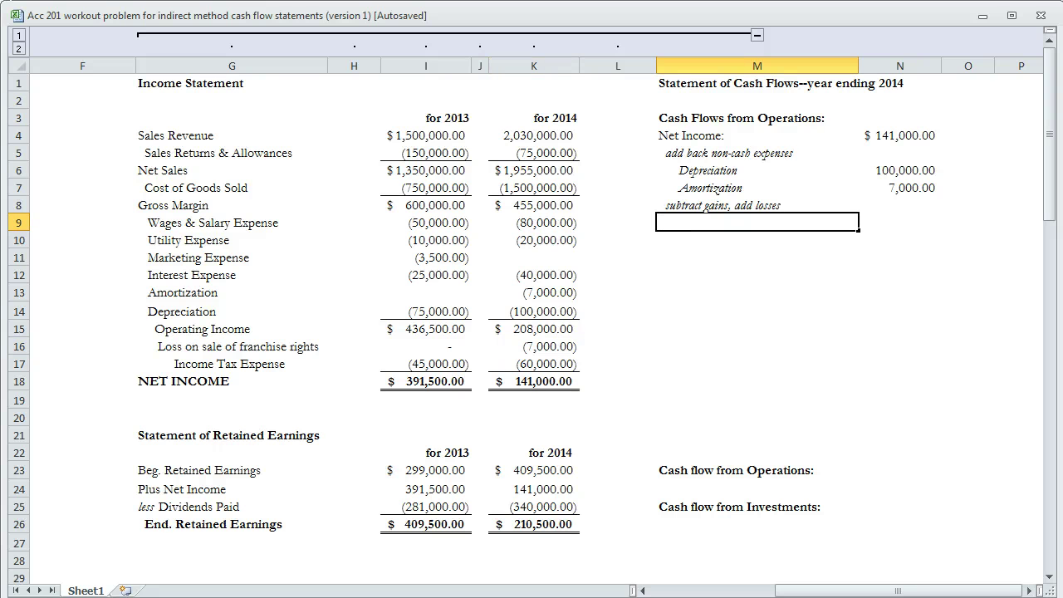
type("loss on")
type("e of franchise rights")
key("Tab")
type("7000")
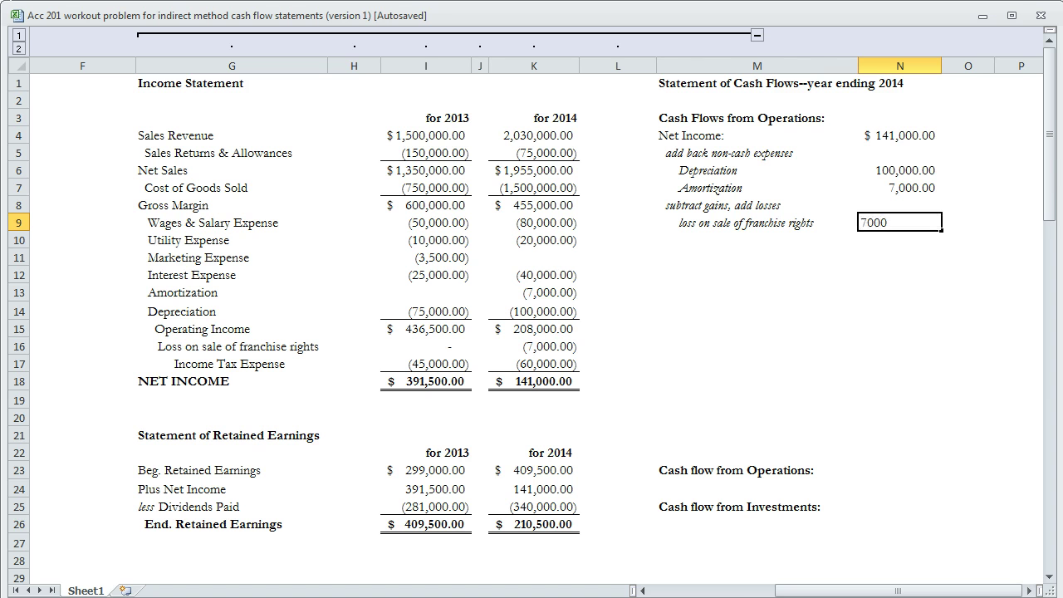
key("Return")
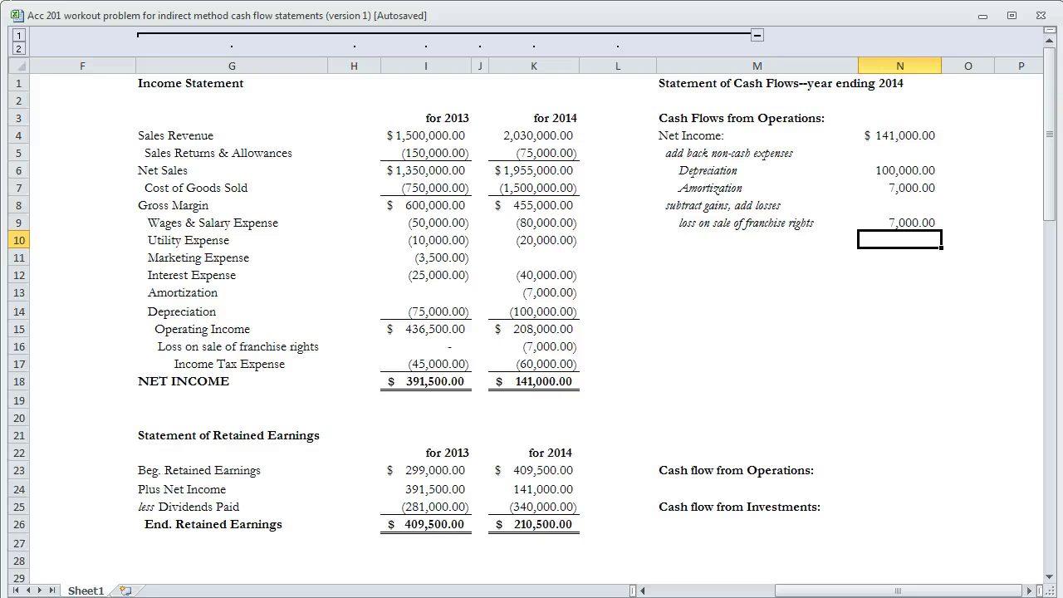
Step: Enter the heading "subtract increases in current assets:" below the loss on sale of franchise rights
key("Left")
key("Left")
key("Right")
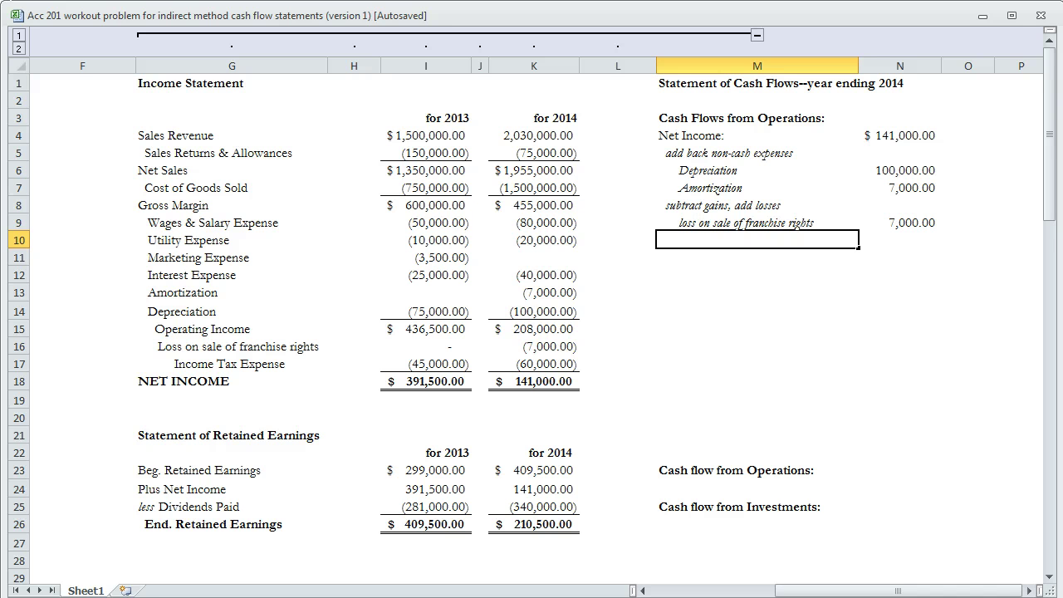
type("subtract ")
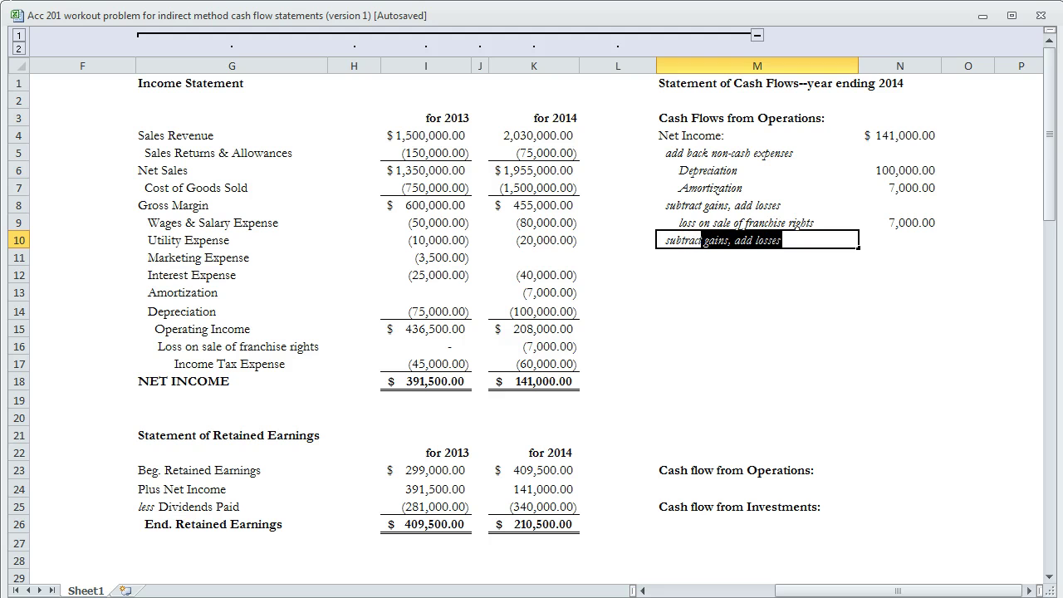
type("increase")
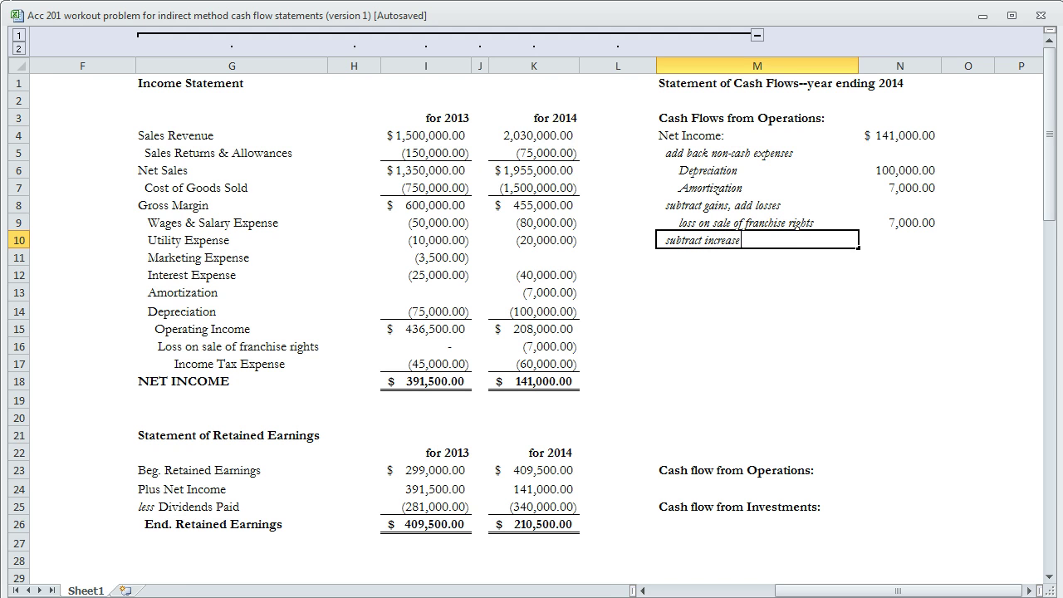
type("s in current assets:")
left_click(756, 291)
Step: Collapse the income statement columns and add the line "increase in Accounts Receivable" with the amount -20,000 under the current assets heading
left_click(757, 34)
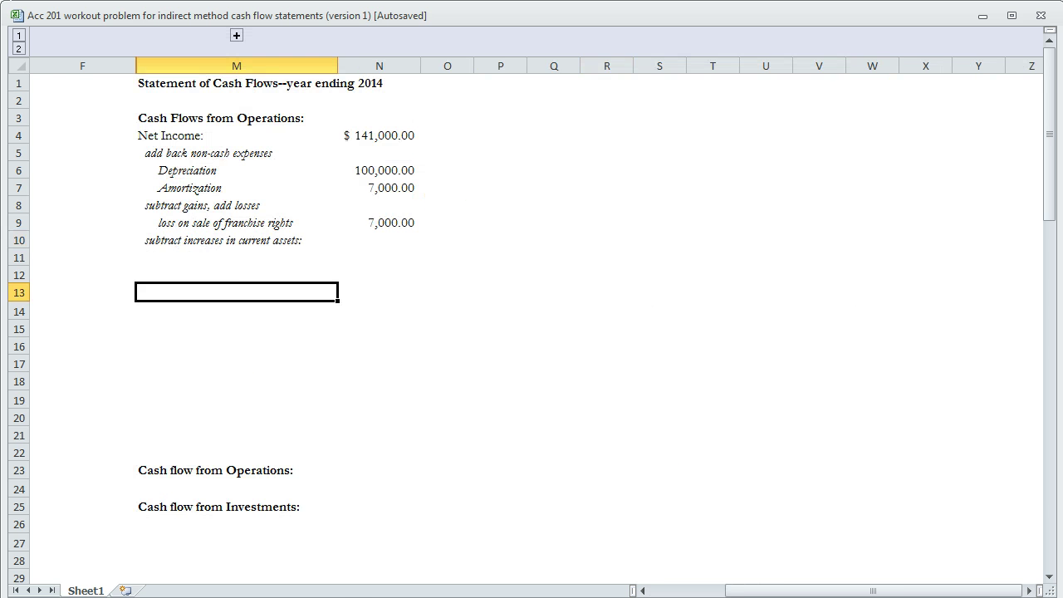
left_click_drag(873, 590, 826, 590)
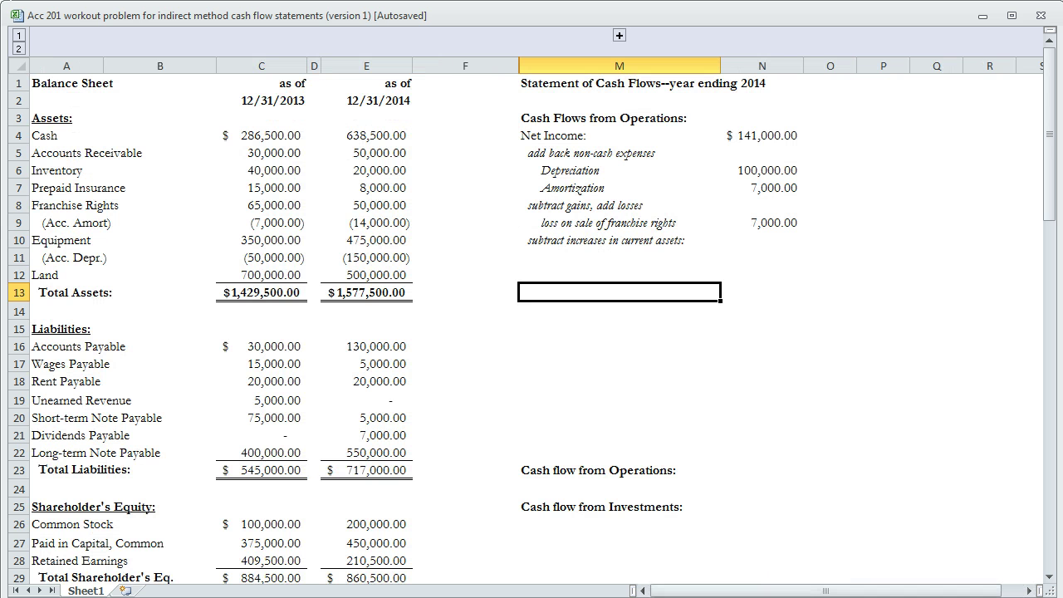
left_click(619, 257)
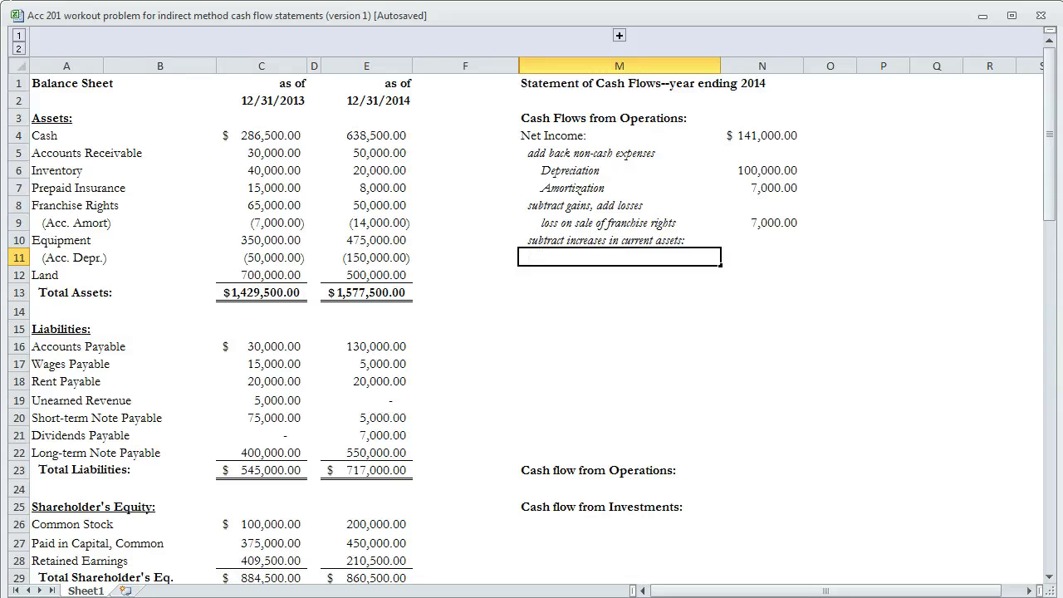
type("increase in Accounts Receiv")
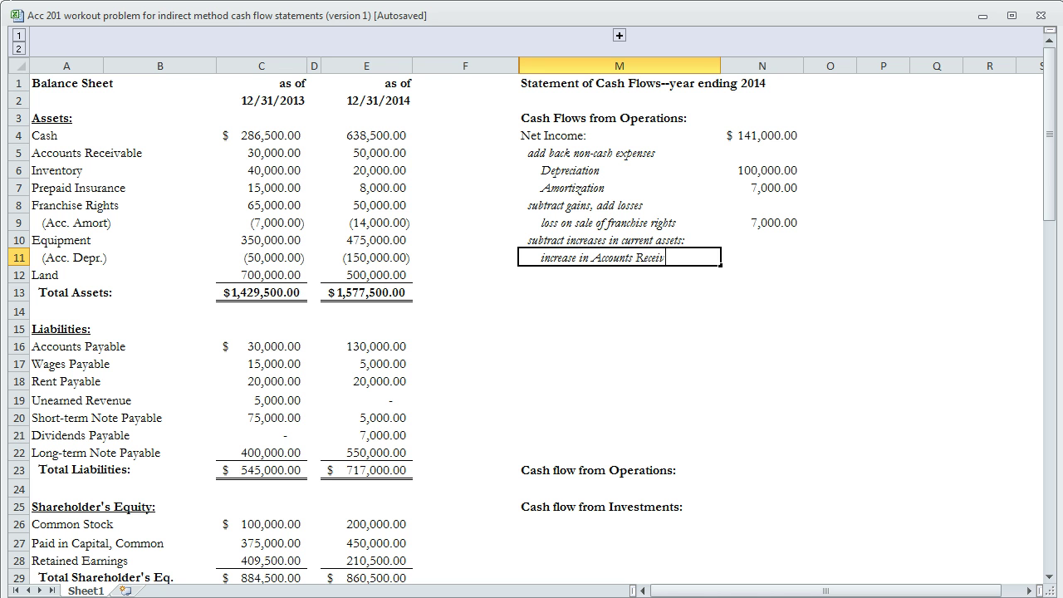
type("able")
key("Tab")
type("-20000")
key("Return")
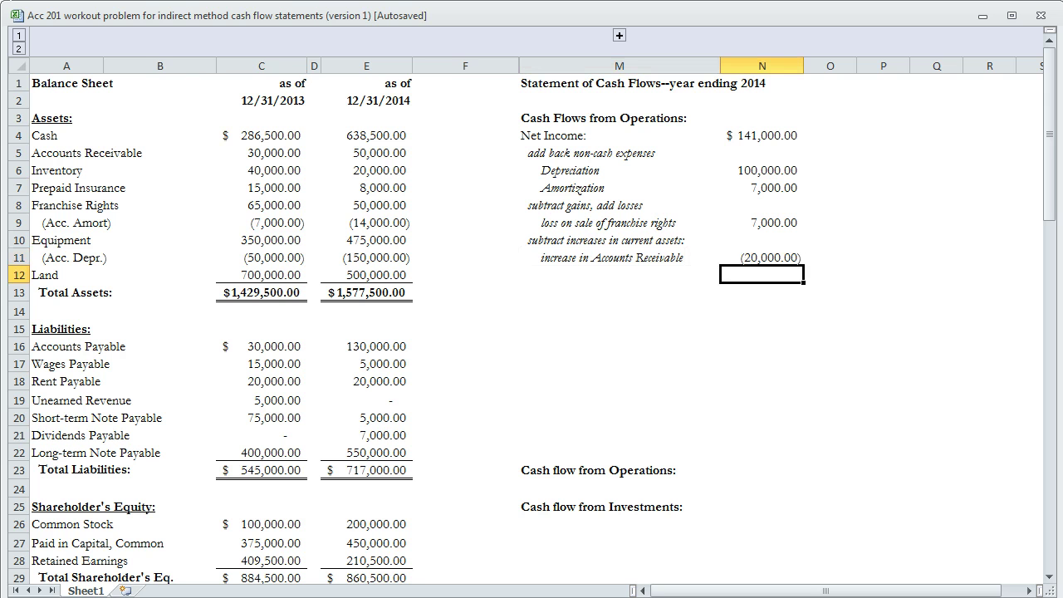
Step: Enter the heading "add back decreases in current assets:" below the increase in Accounts Receivable line
left_click(618, 274)
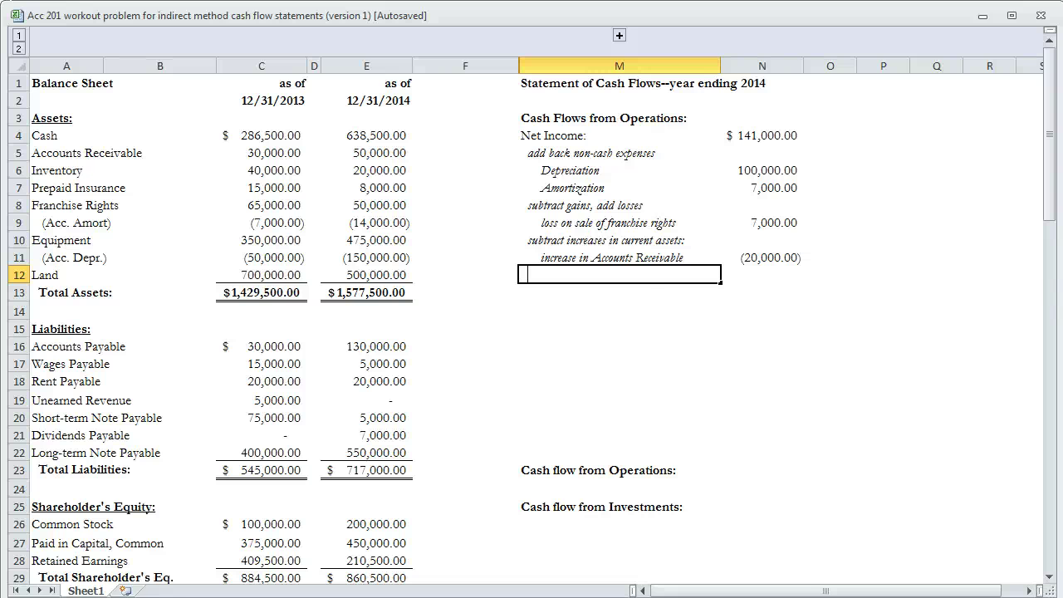
type("add ba")
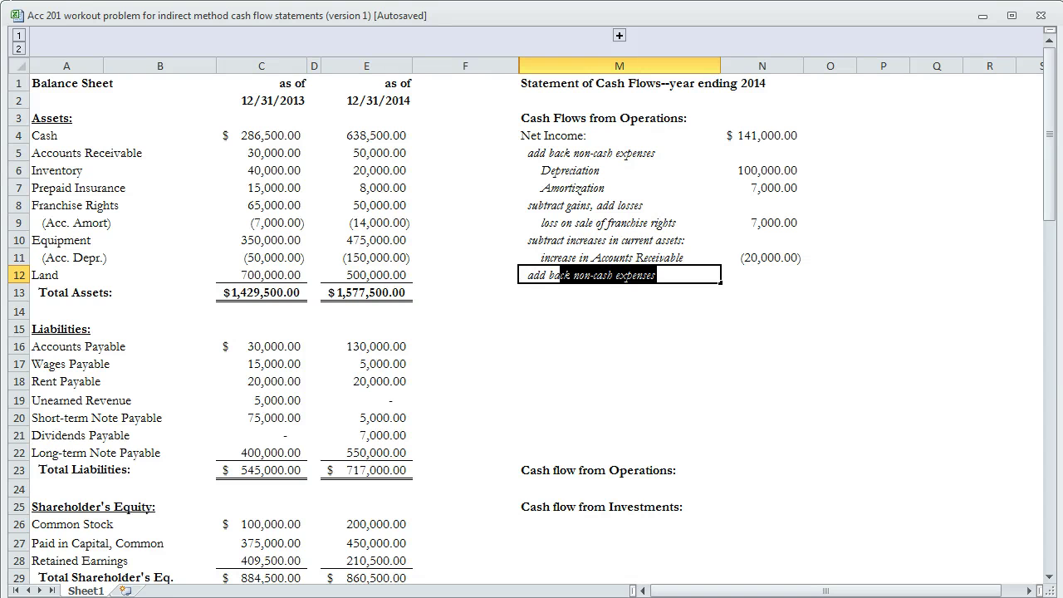
type("ck decreases")
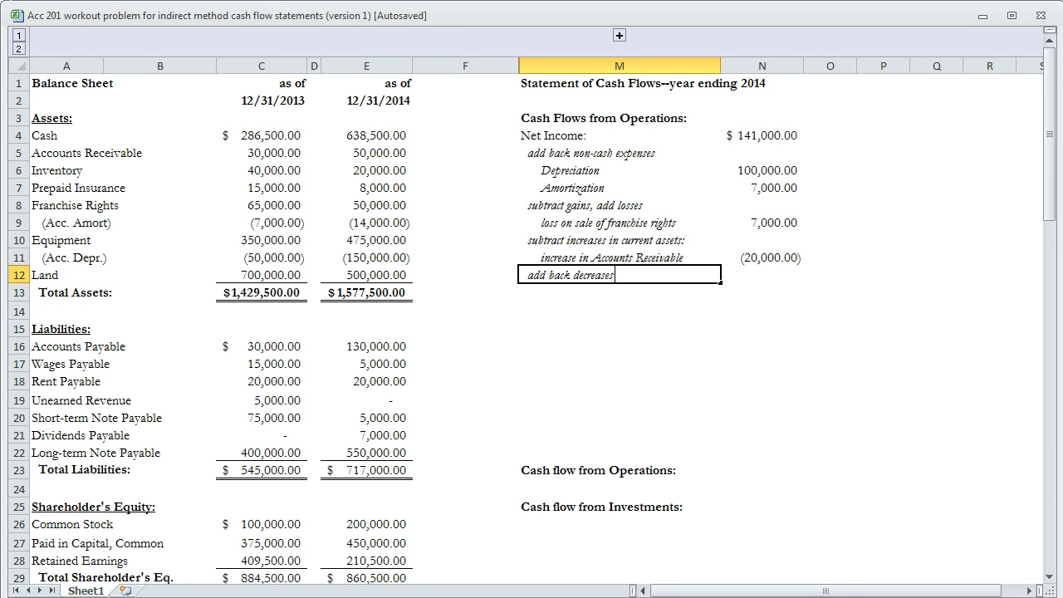
type(" in current assets:")
key("Left")
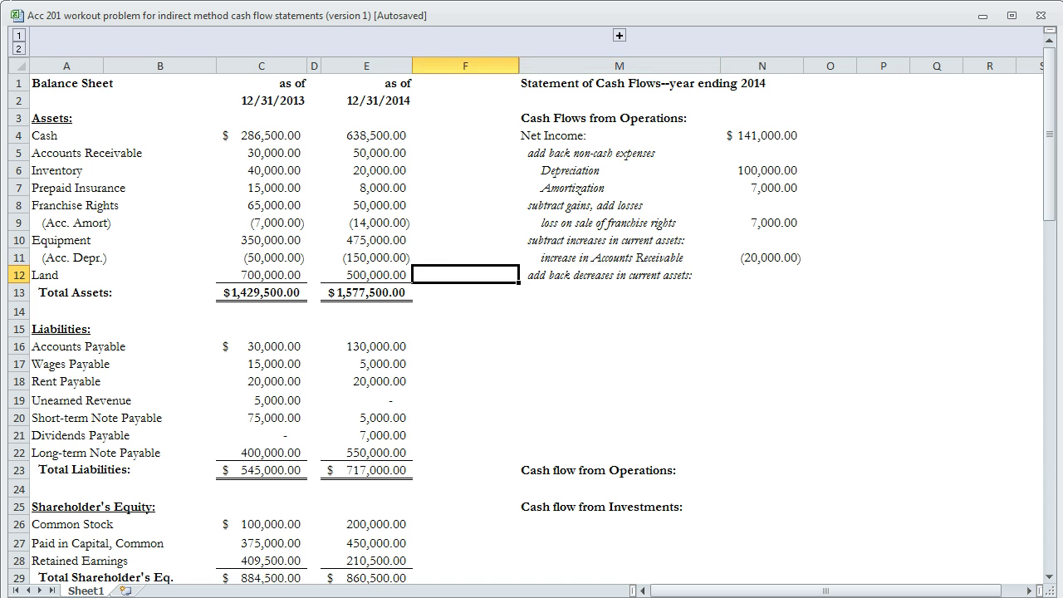
key("Right")
key("Right")
key("Left")
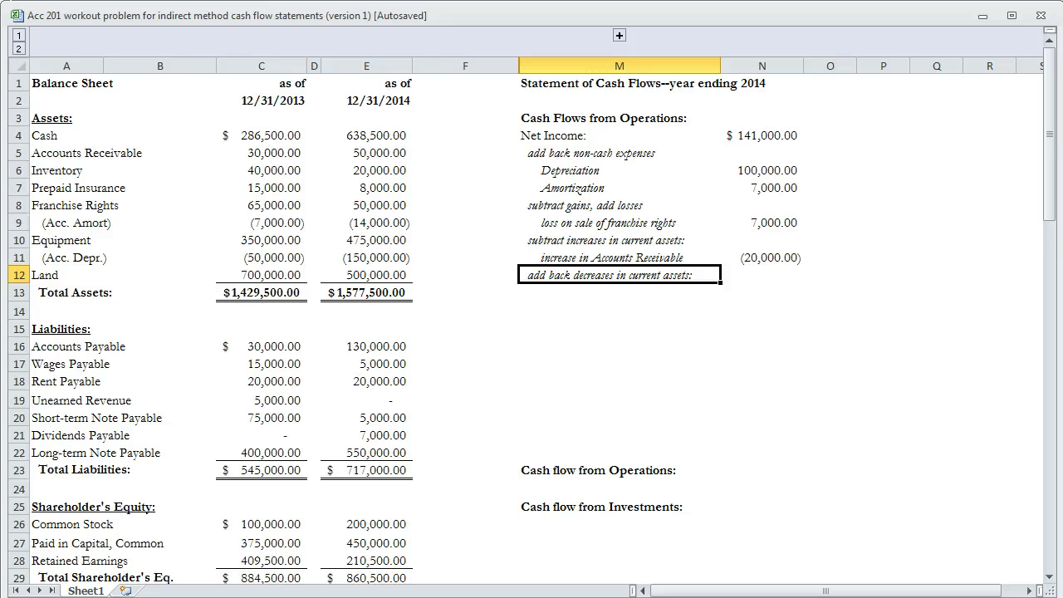
Step: Shorten the new current assets heading to "add decreases in current assets:"
key("F2")
key("BackSpace")
key("BackSpace")
key("BackSpace")
key("BackSpace")
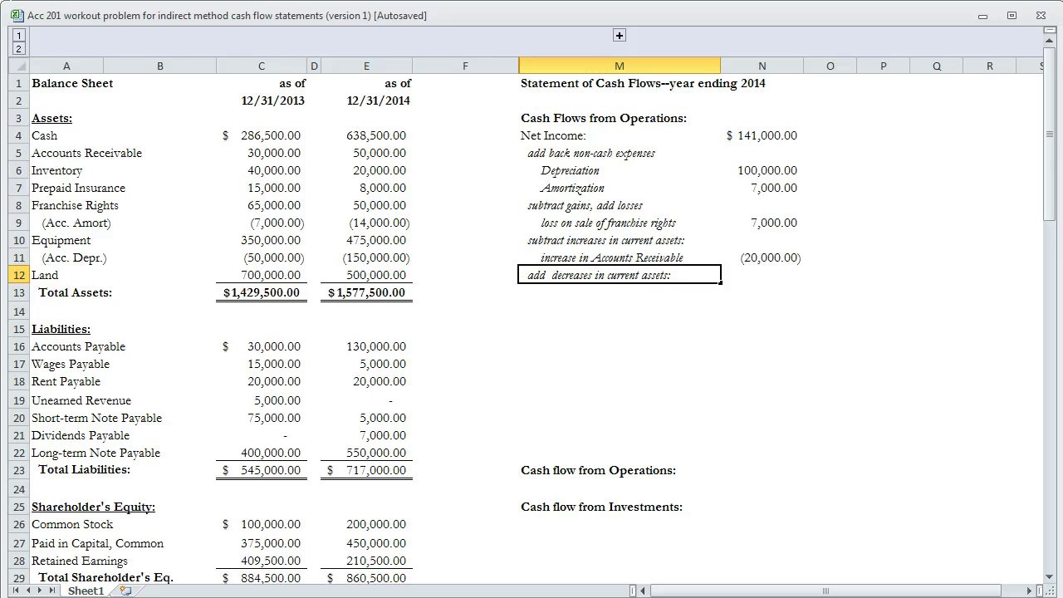
key("BackSpace")
key("Return")
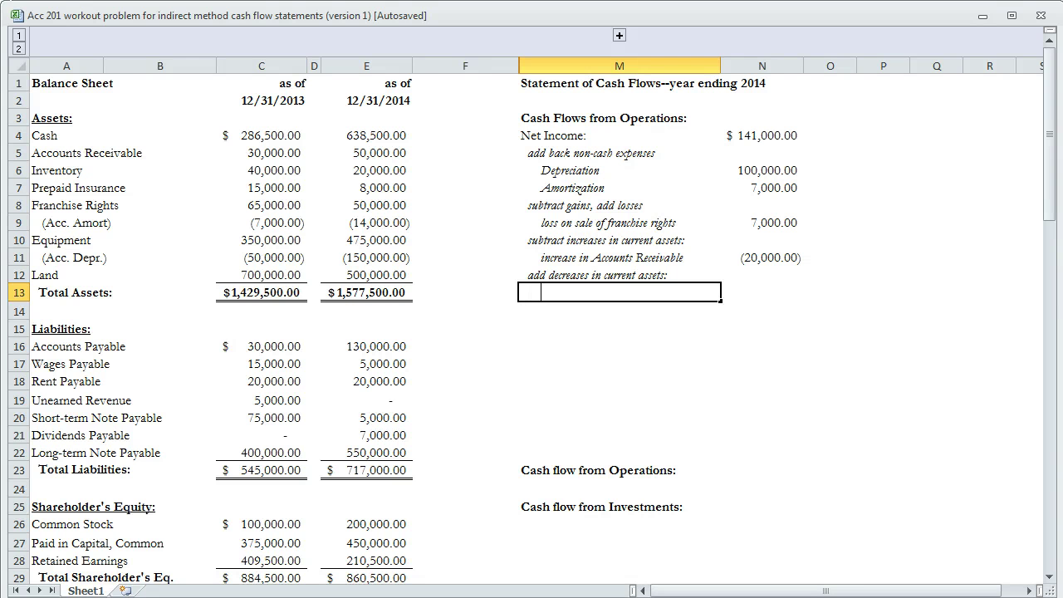
Step: Add the line "decrease in Inventory" with the amount 20,000 under the heading for decreases in current assets
type("decrease in inventor")
key("BackSpace")
key("BackSpace")
key("BackSpace")
key("BackSpace")
key("BackSpace")
key("BackSpace")
key("BackSpace")
key("BackSpace")
key("BackSpace")
type("Inventory")
key("Tab")
type("20000")
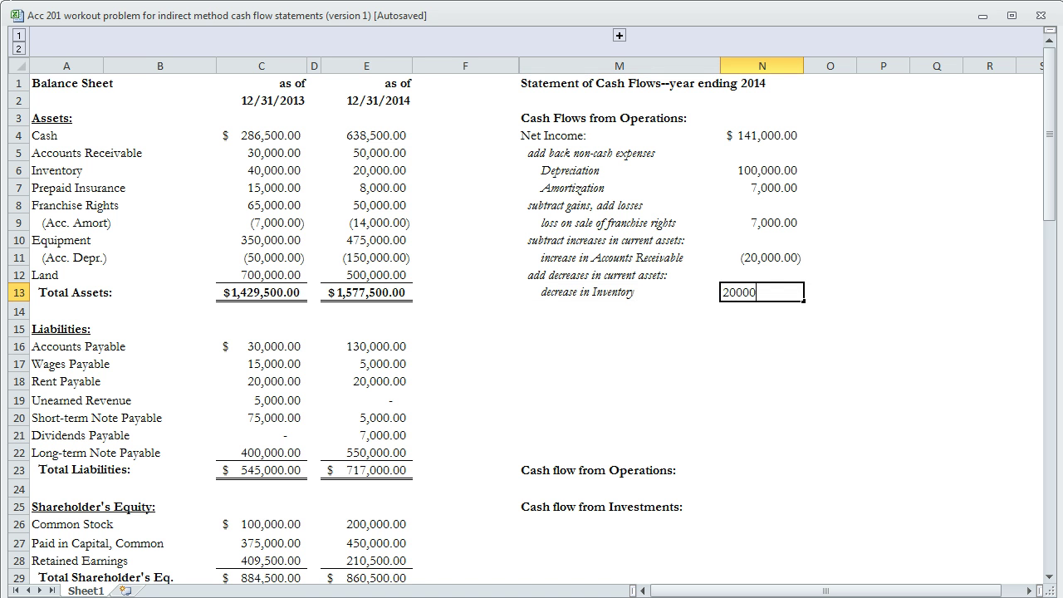
key("Return")
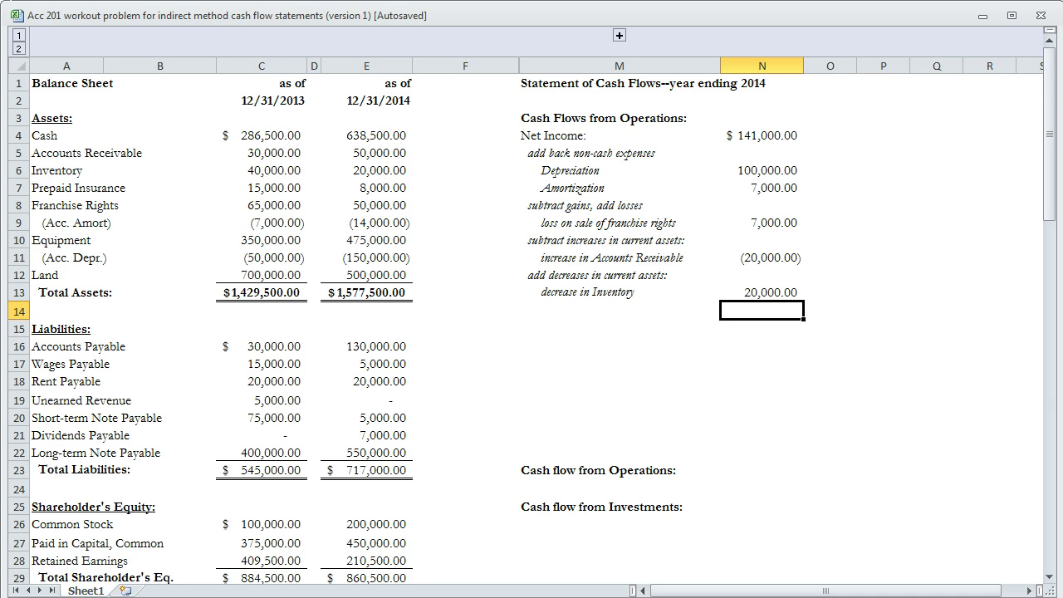
Step: Enter the line label "decrease in Prepaid Insurance" below the decrease in Inventory line
left_click(618, 311)
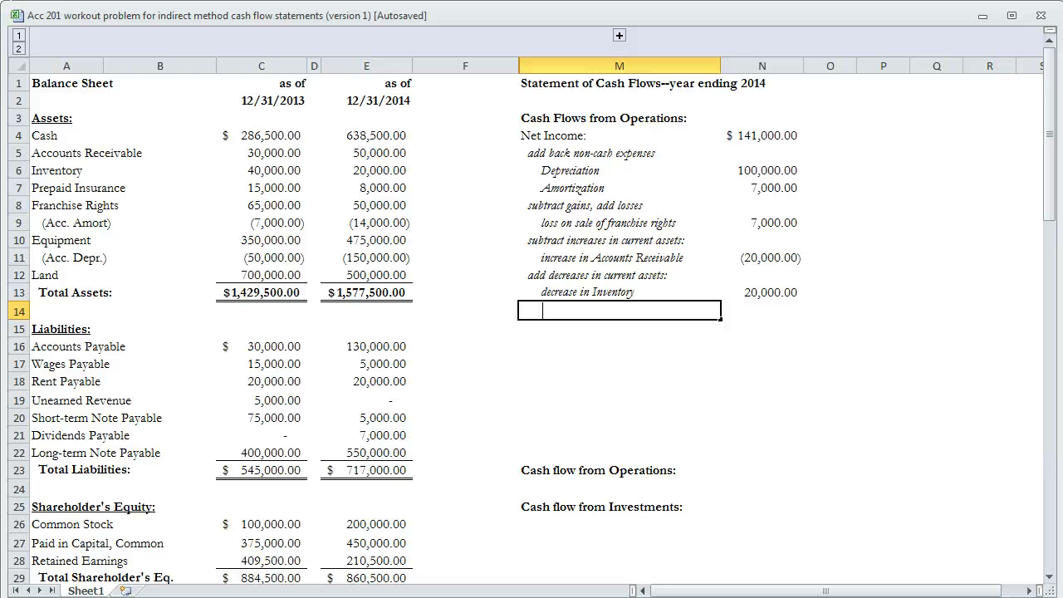
type("p")
key("BackSpace")
key("BackSpace")
type("dec")
key("BackSpace")
key("BackSpace")
key("BackSpace")
type("de")
key("BackSpace")
key("BackSpace")
type("de")
key("BackSpace")
key("BackSpace")
type("decrease in Prepaid Insurance")
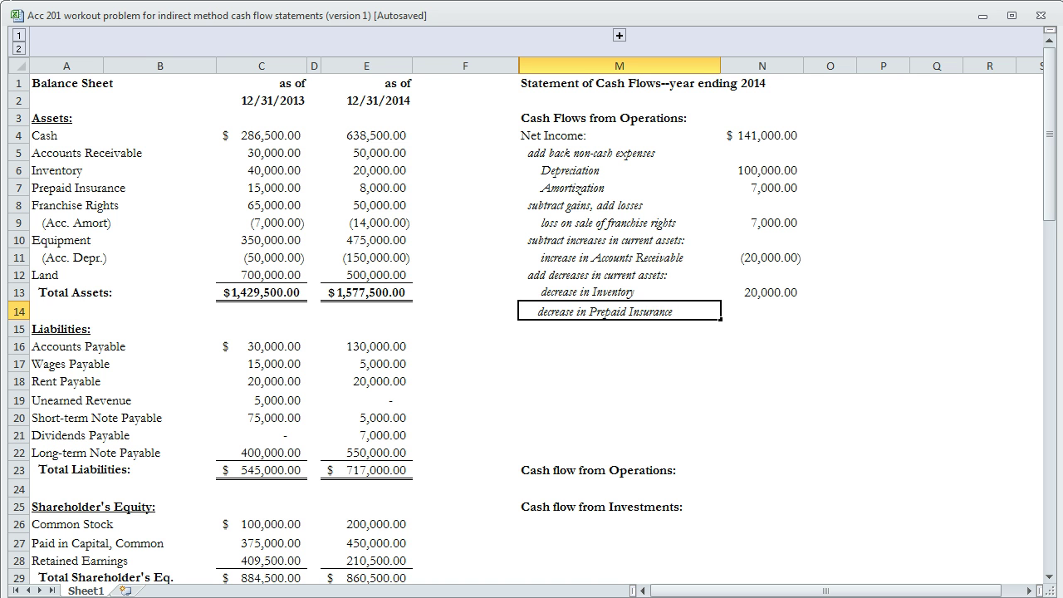
Step: Align the Prepaid Insurance label's indentation with the Inventory line above and enter 7,000 as its amount
key("Home")
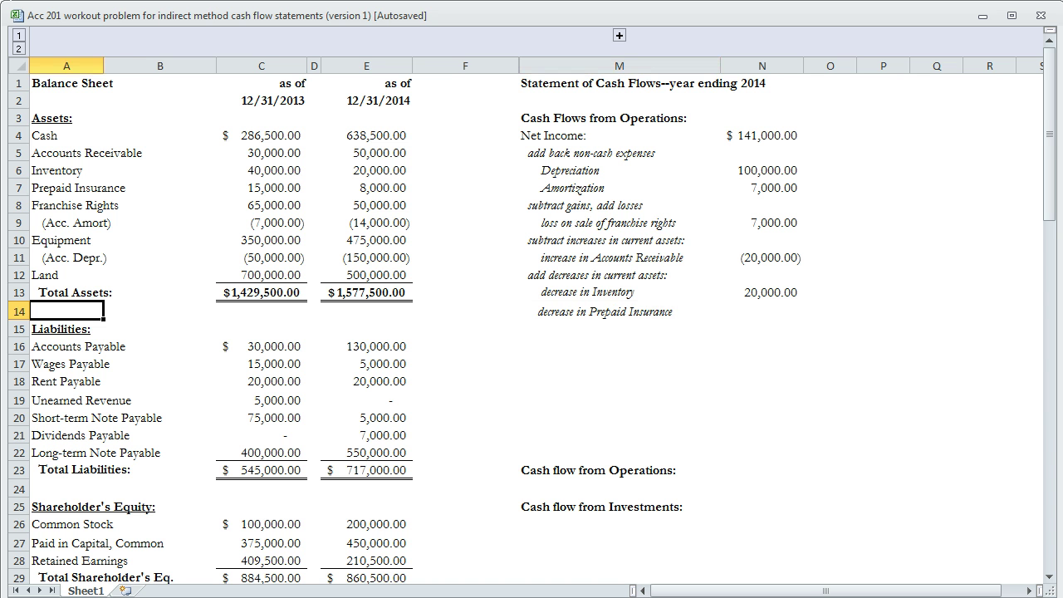
left_click(619, 310)
key("F2")
key("Home")
left_click(762, 311)
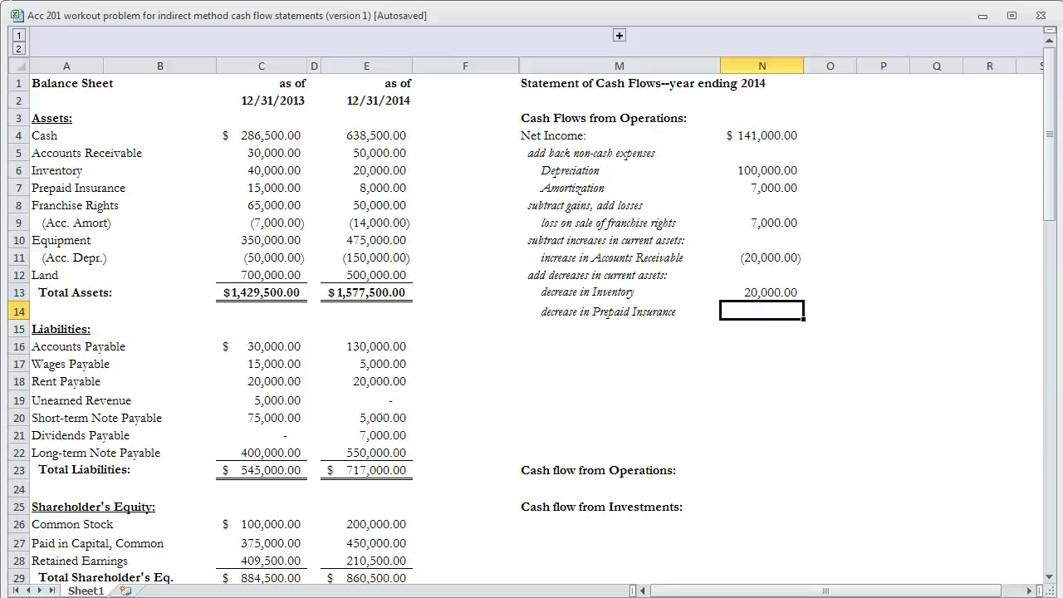
type("7000")
key("Return")
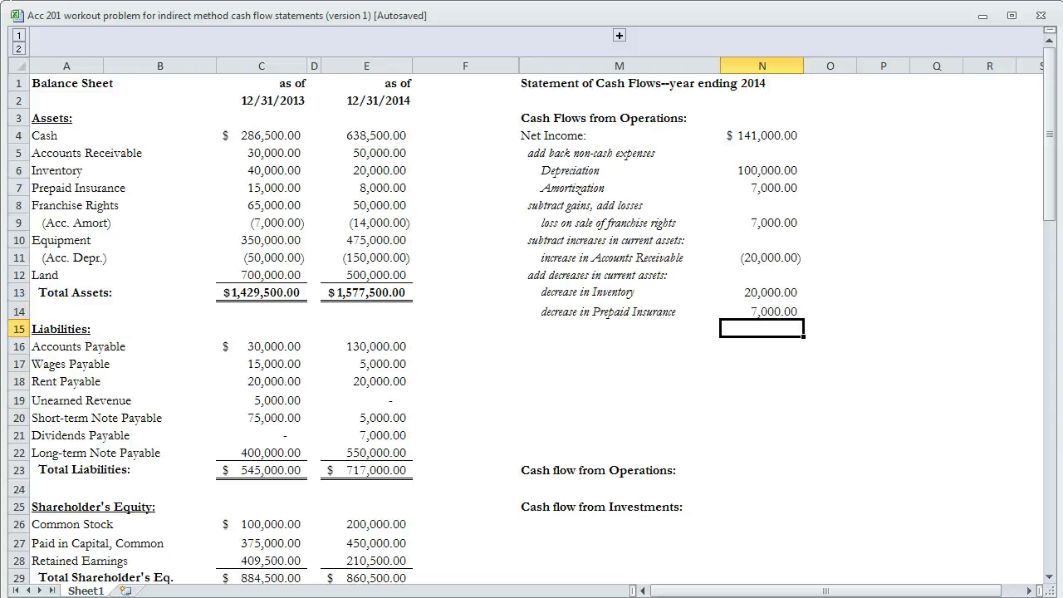
Step: Compare the 2013 and 2014 Cash balances on the balance sheet in relation to the statement of cash flows
left_click(618, 327)
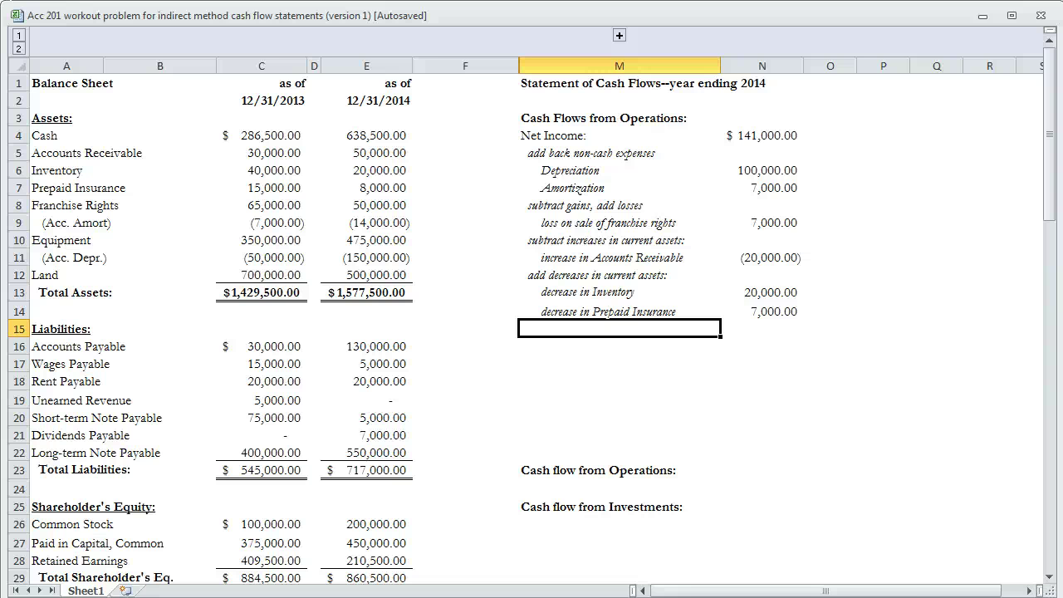
left_click(261, 135)
left_click(366, 135)
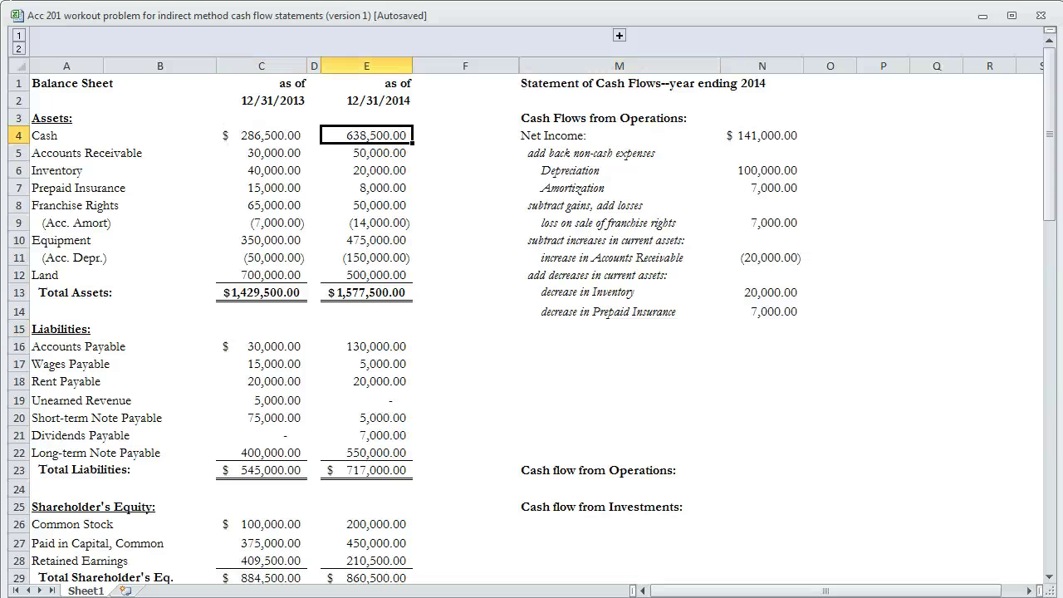
left_click(618, 83)
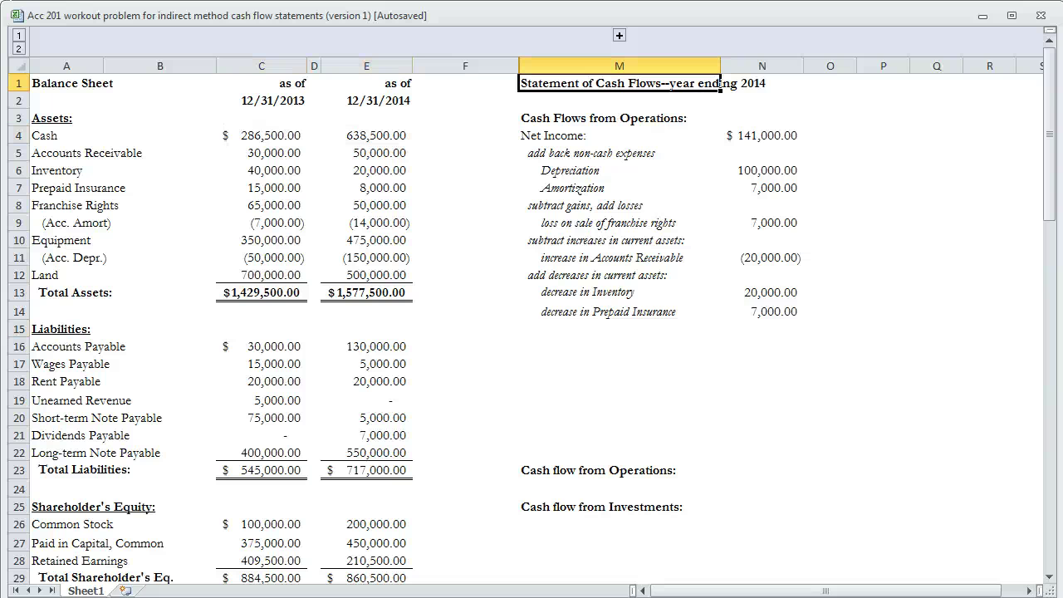
left_click(261, 135)
left_click(366, 135)
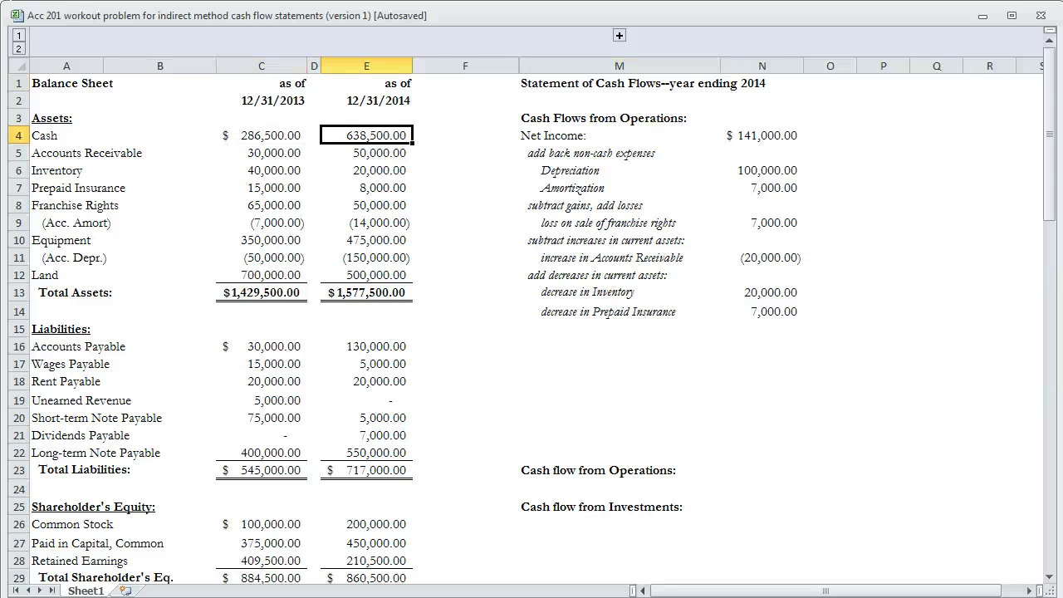
left_click(261, 136)
left_click(366, 135)
Step: Enter the heading "add increases in current liabilities:" below the decrease in Prepaid Insurance line
left_click(619, 328)
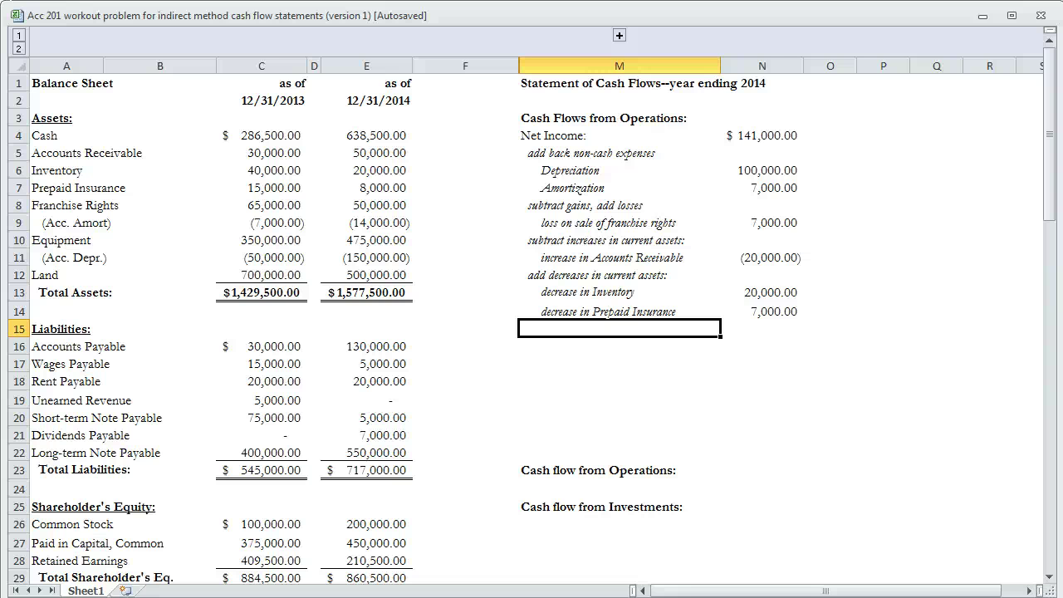
type("i")
key("BackSpace")
type("add in")
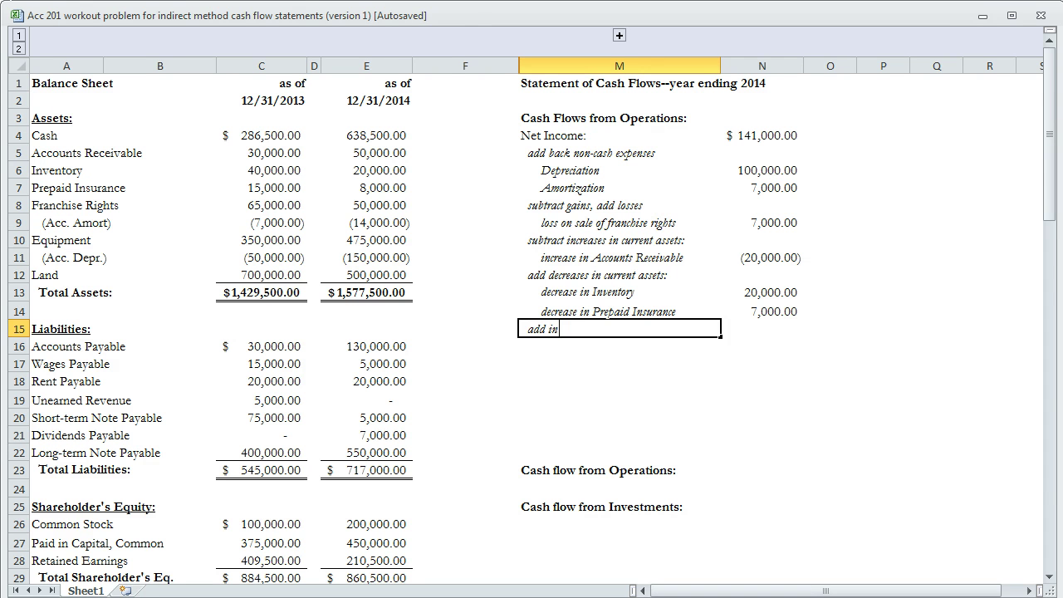
type("creases in current liabilities:")
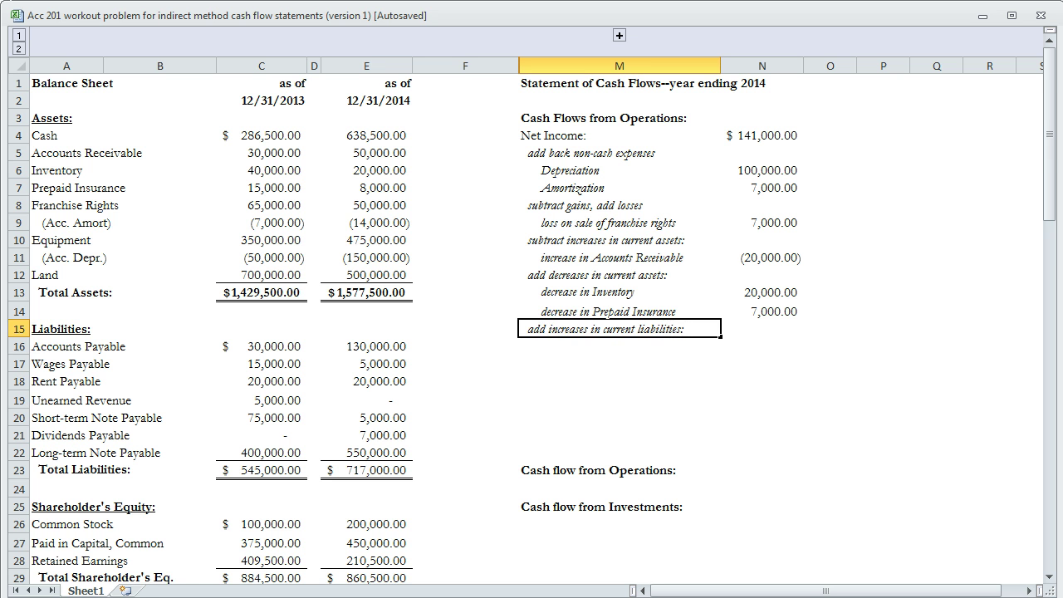
key("Return")
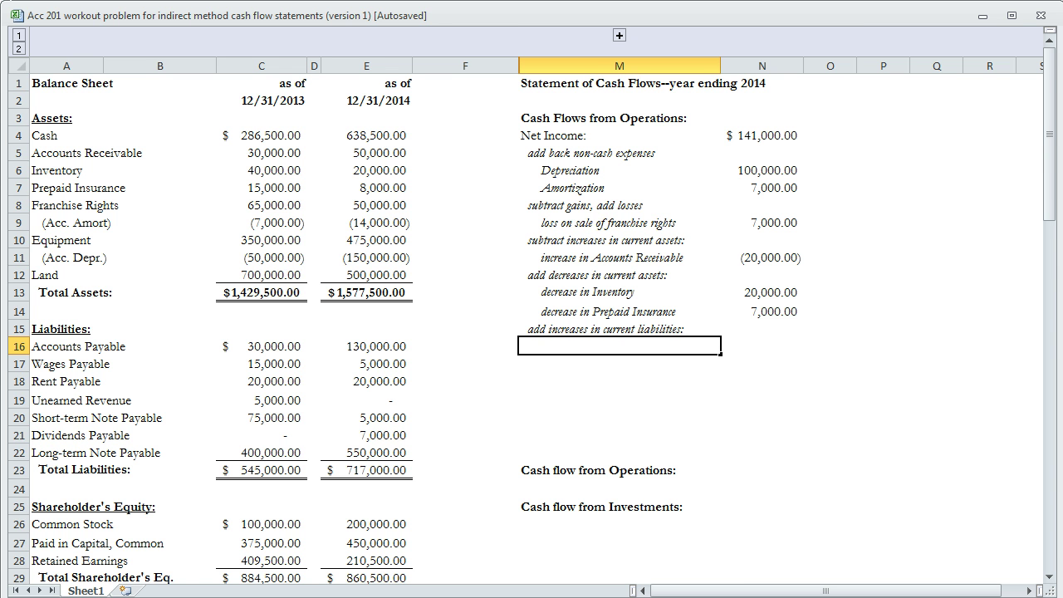
Step: Check both years' Accounts Payable balances and add the line "increase in Accounts Payable" with the amount 100,000 under the current liabilities heading
left_click(262, 346)
left_click(366, 346)
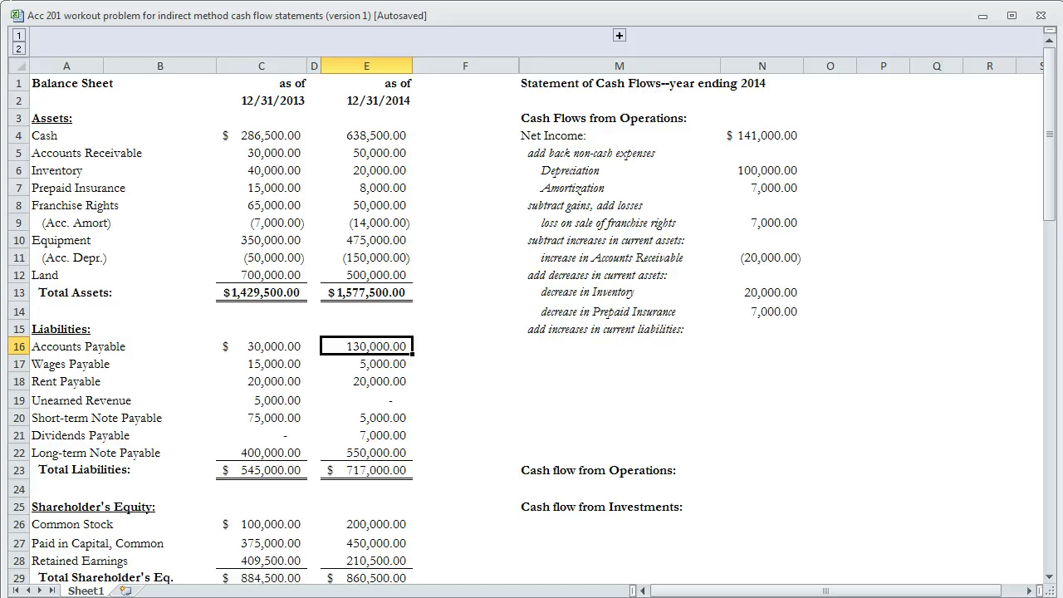
left_click(619, 346)
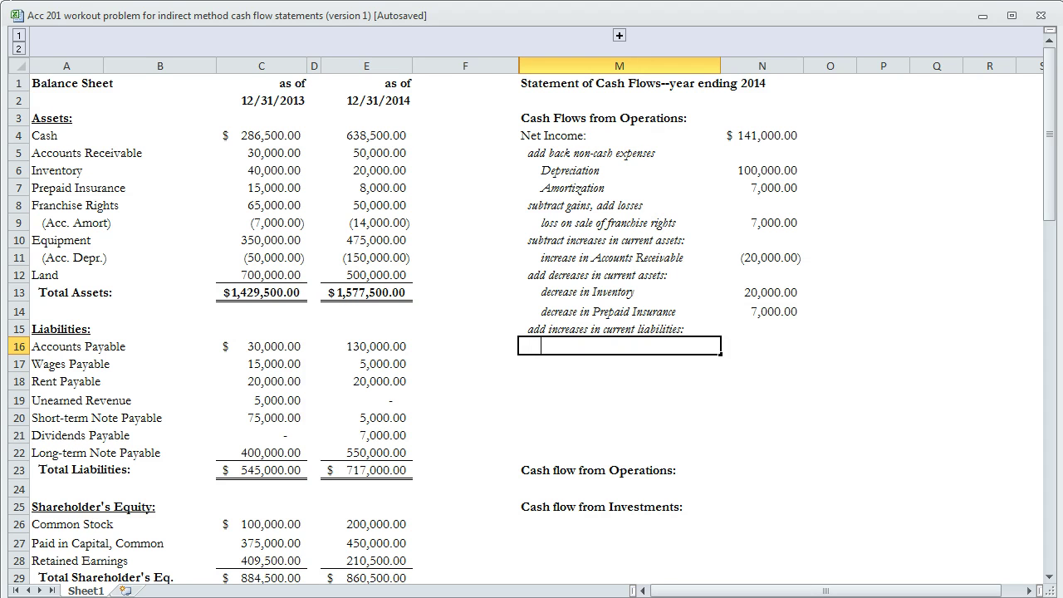
type("inc")
key("BackSpace")
key("BackSpace")
key("BackSpace")
key("BackSpace")
type("inc")
key("BackSpace")
key("BackSpace")
key("BackSpace")
key("BackSpace")
type("inc")
key("BackSpace")
key("BackSpace")
key("BackSpace")
key("BackSpace")
type("increas")
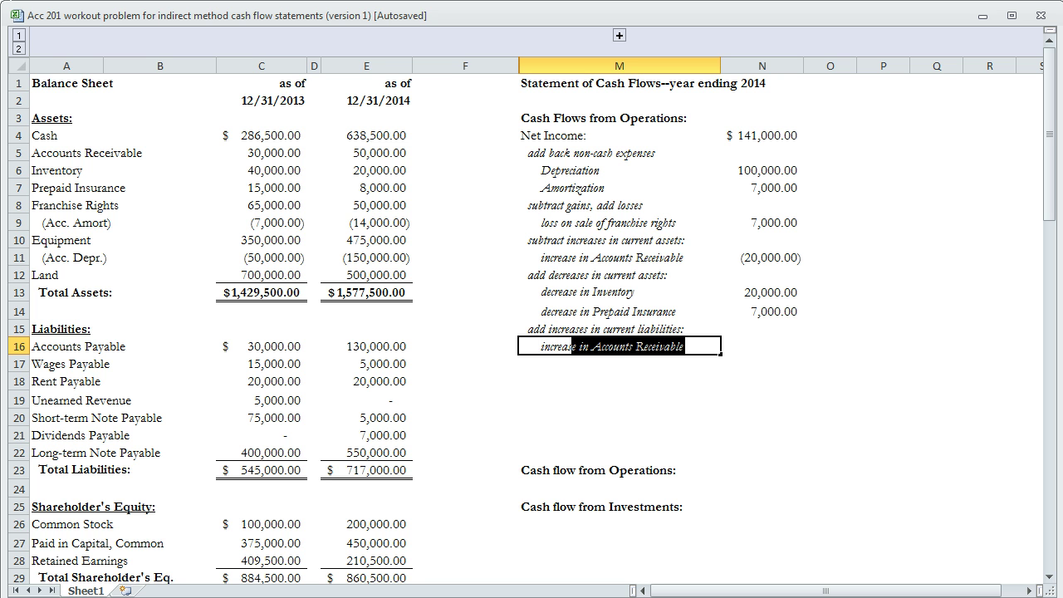
type("e in Accounts Payable")
key("Tab")
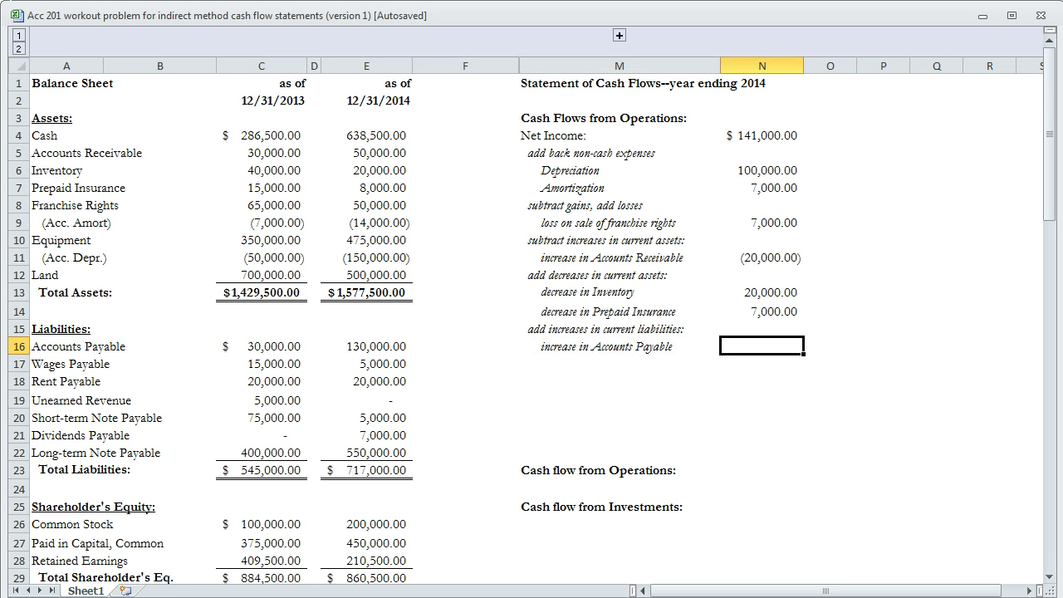
type("1000000")
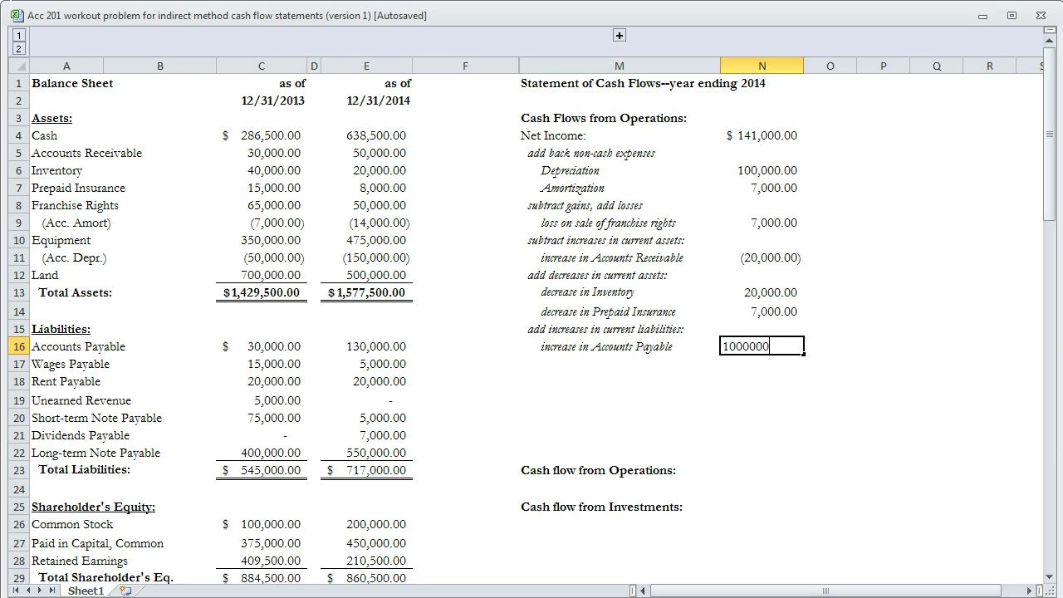
key("BackSpace")
key("Return")
Step: Enter the heading "subtract decreases in current liabilities" below the increase in Accounts Payable line
key("Left")
key("Left")
key("Right")
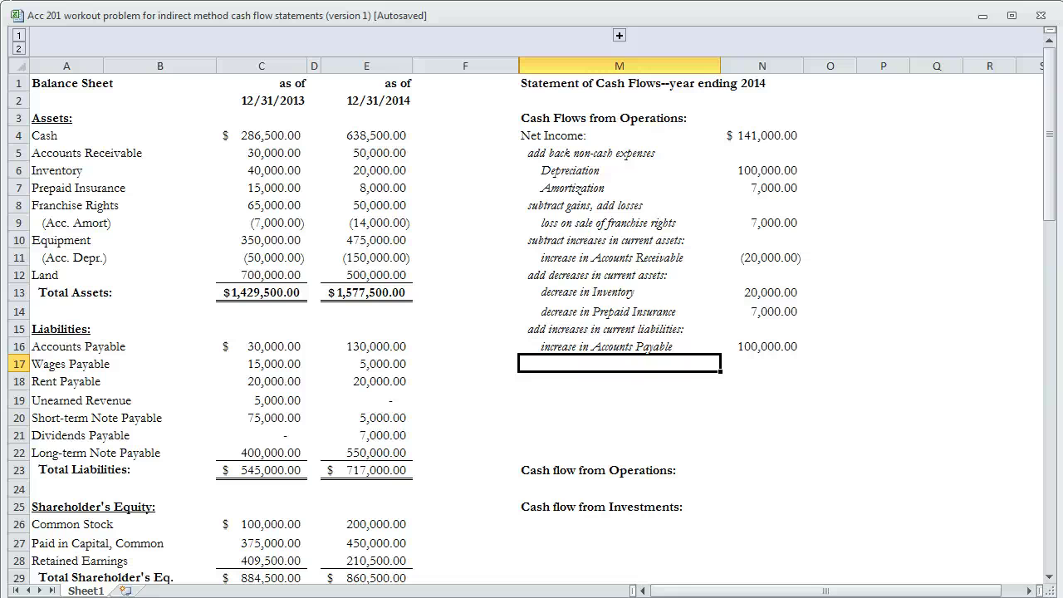
type("su")
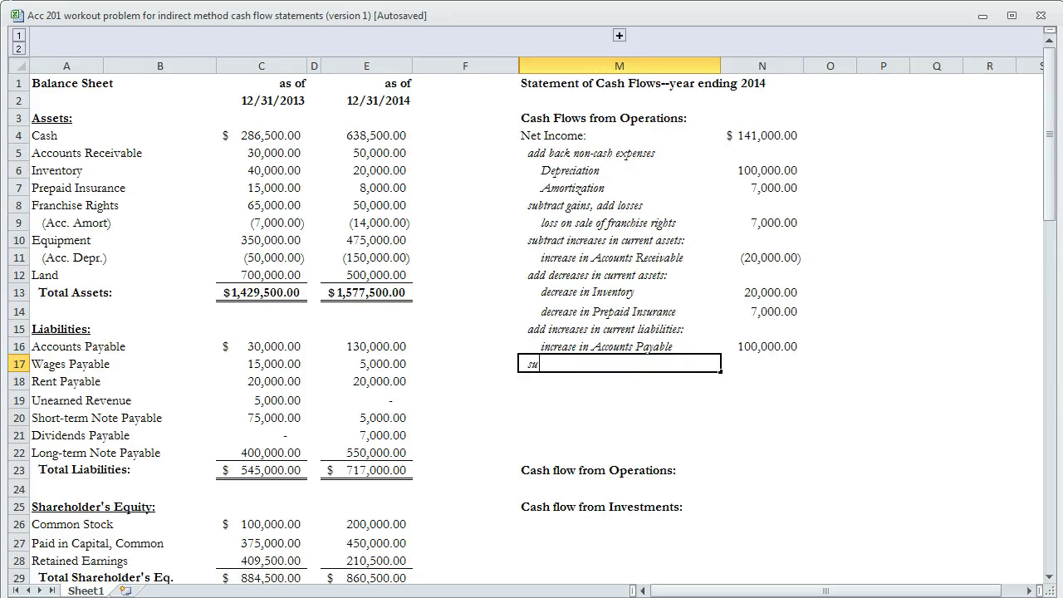
type("btract decreases in current li")
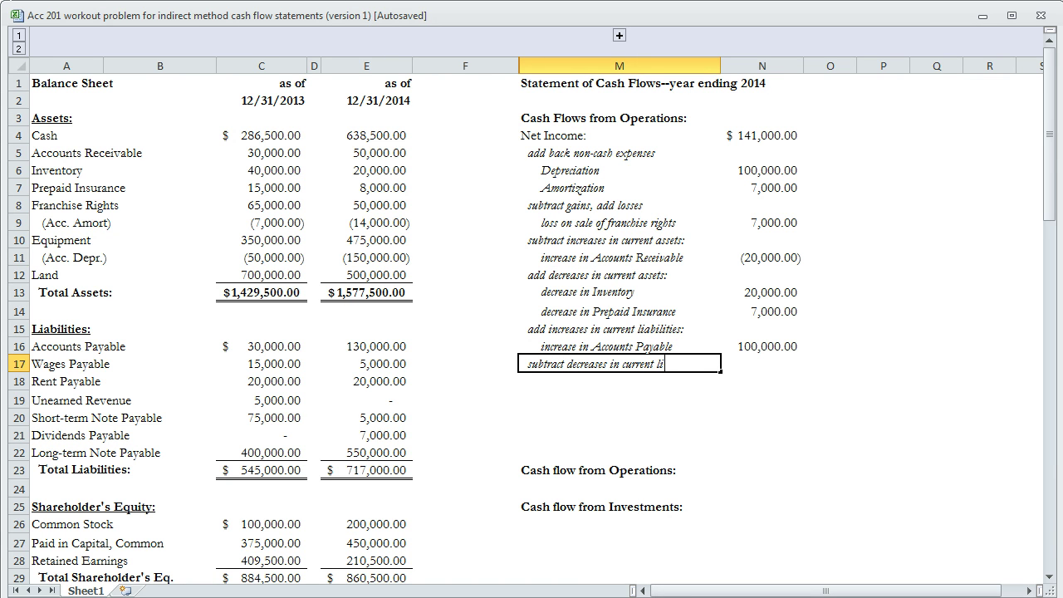
type("abilities")
key("Return")
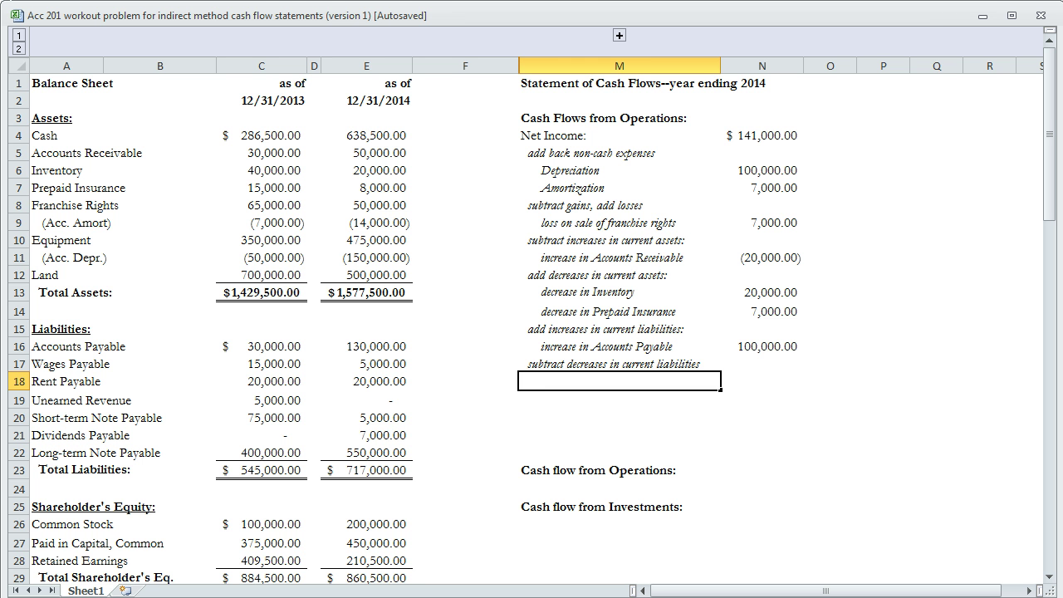
Step: Add the line "decrease in Wages Payable" with the amount -10,000 under the heading for decreases in current liabilities
type("decrease in Wages Payable")
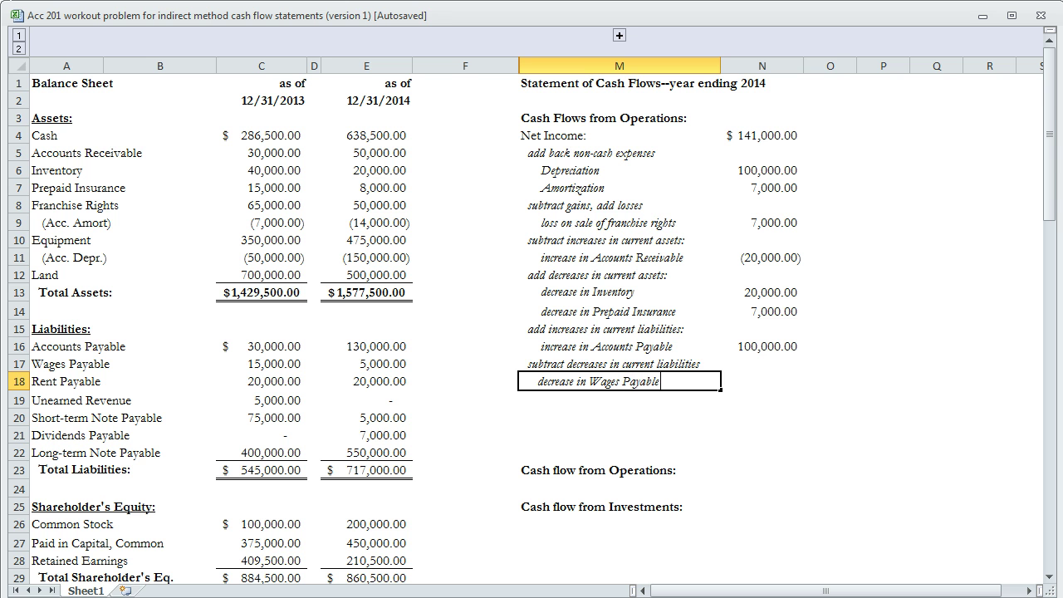
key("Tab")
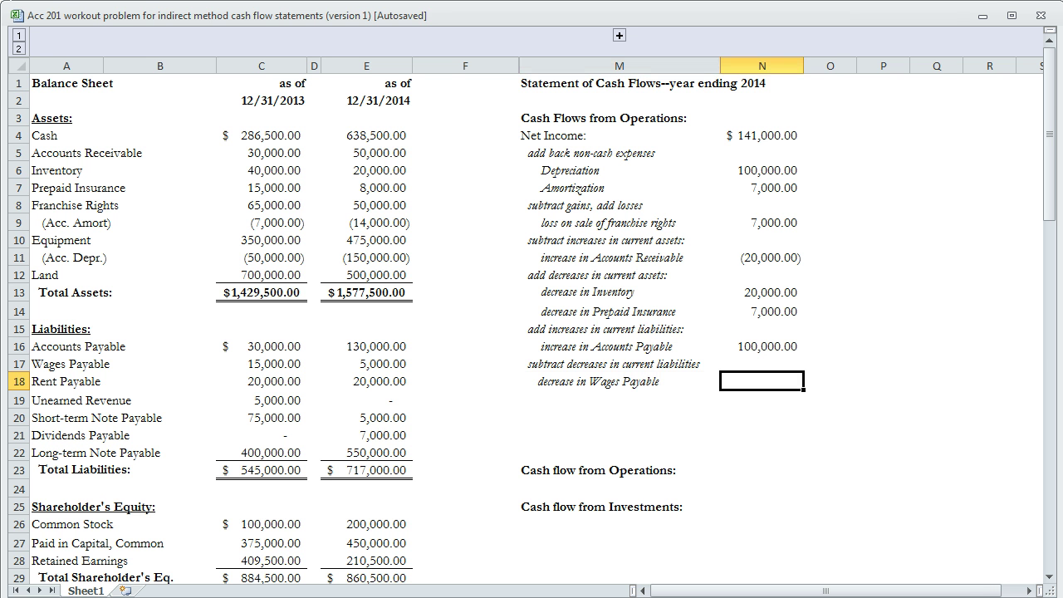
type("1")
key("BackSpace")
type("-10000")
key("Return")
Step: Add the line "decrease in Unearned Revenue" with the amount -5,000 below the decrease in Wages Payable line
key("Left")
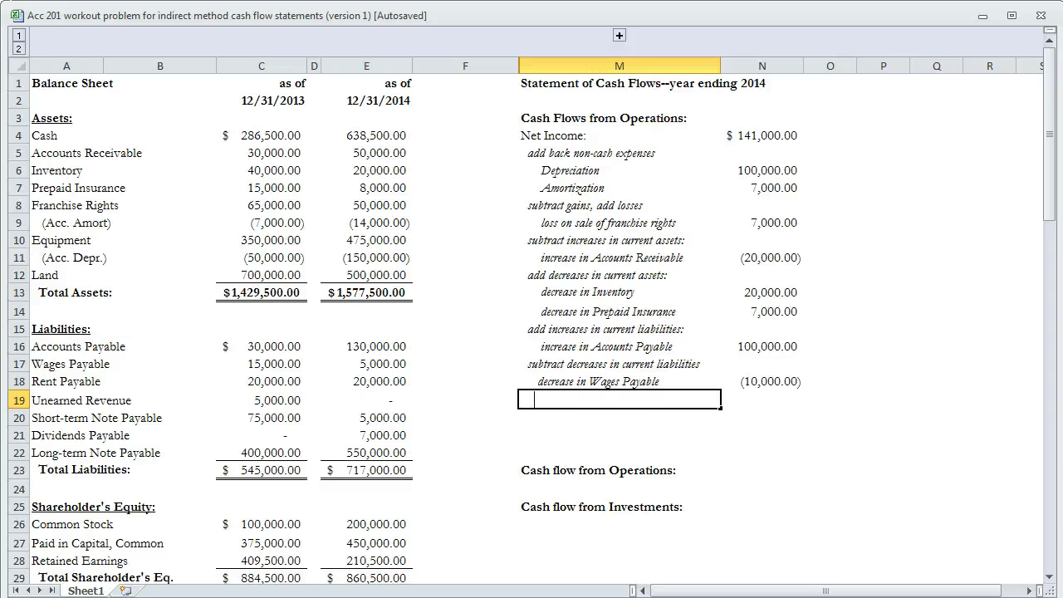
type("de")
key("BackSpace")
key("BackSpace")
key("BackSpace")
type("decrease in")
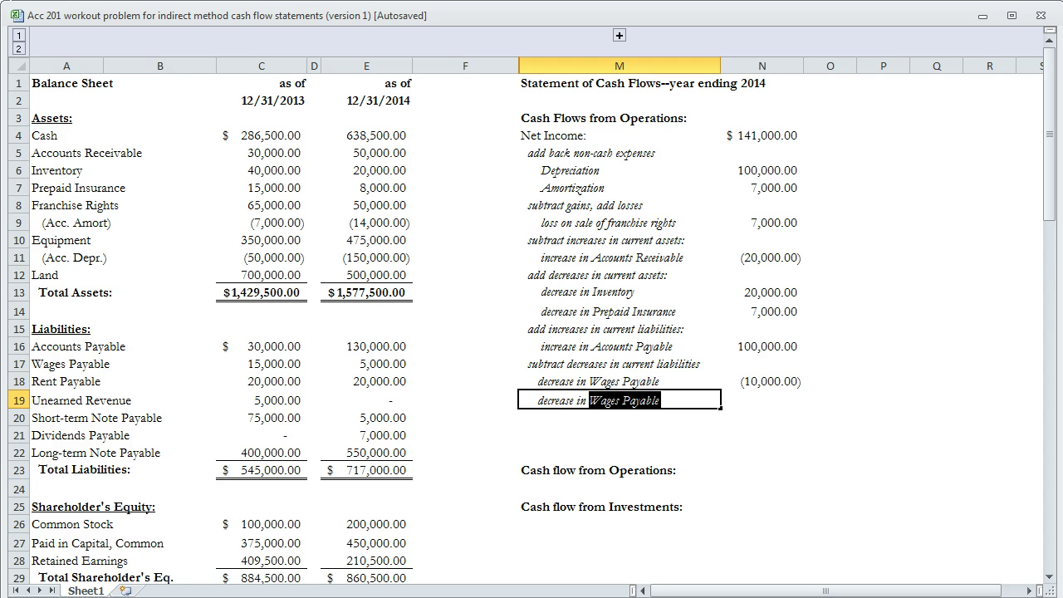
key("BackSpace")
type("Unea")
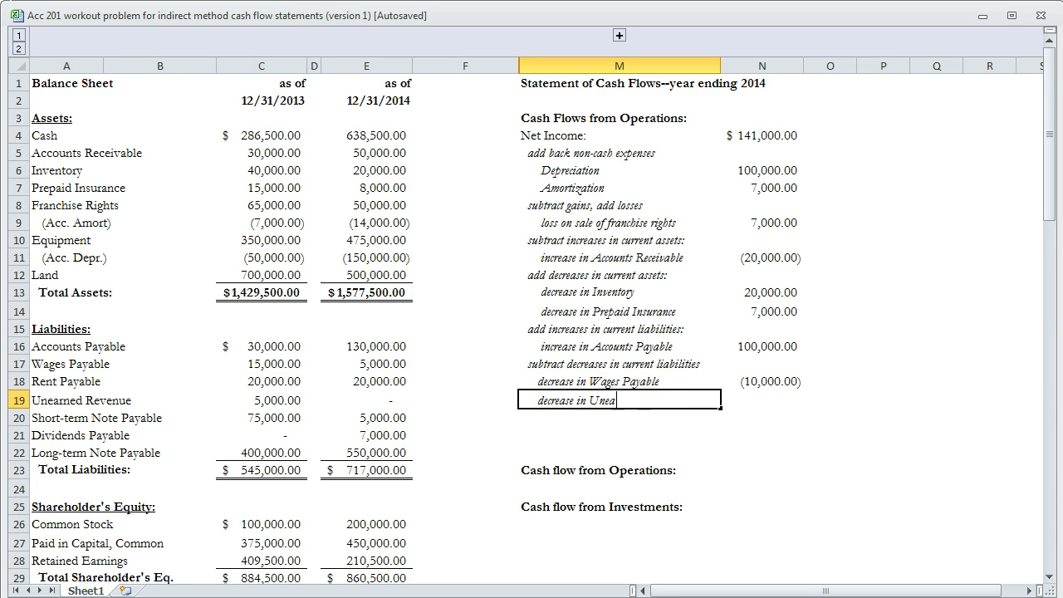
type("rned Revenue")
key("Tab")
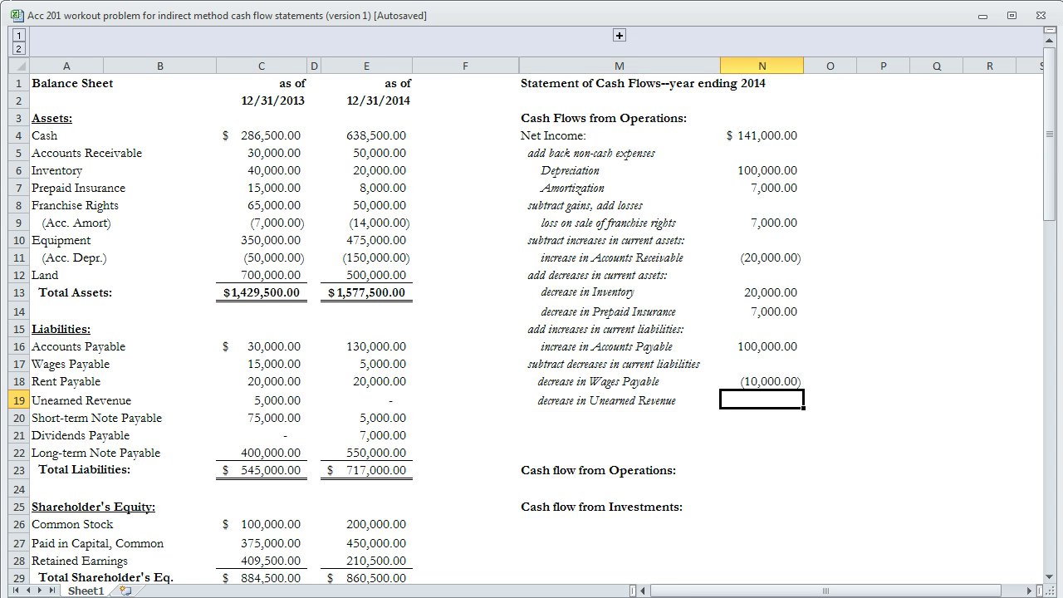
type("-5000")
key("Return")
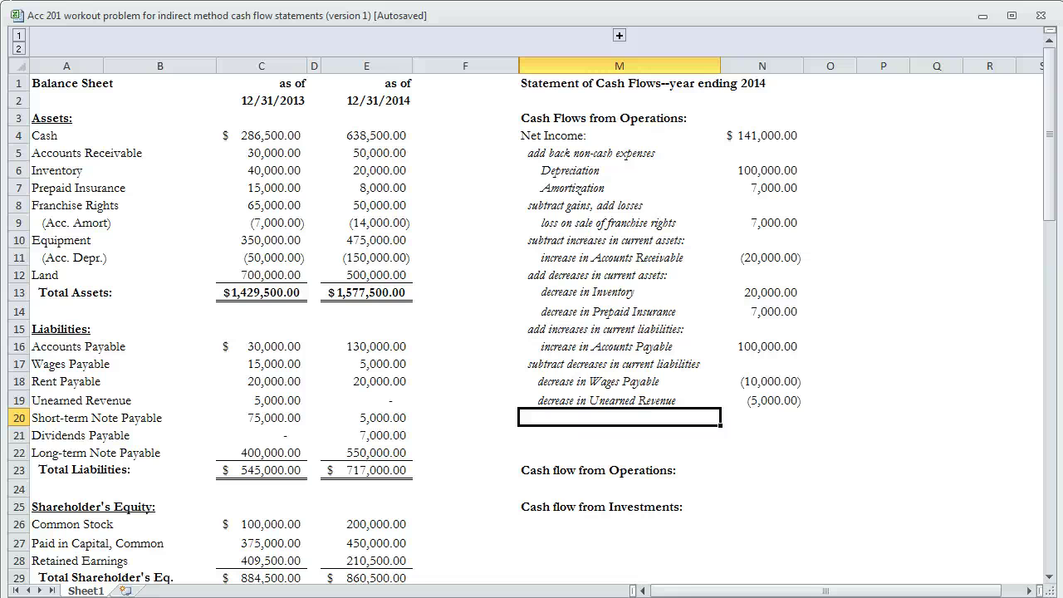
Step: Move the "Cash flow from Operations:" label up to cell M20, directly below the decrease in Unearned Revenue line
left_click(618, 435)
left_click(618, 417)
left_click(618, 470)
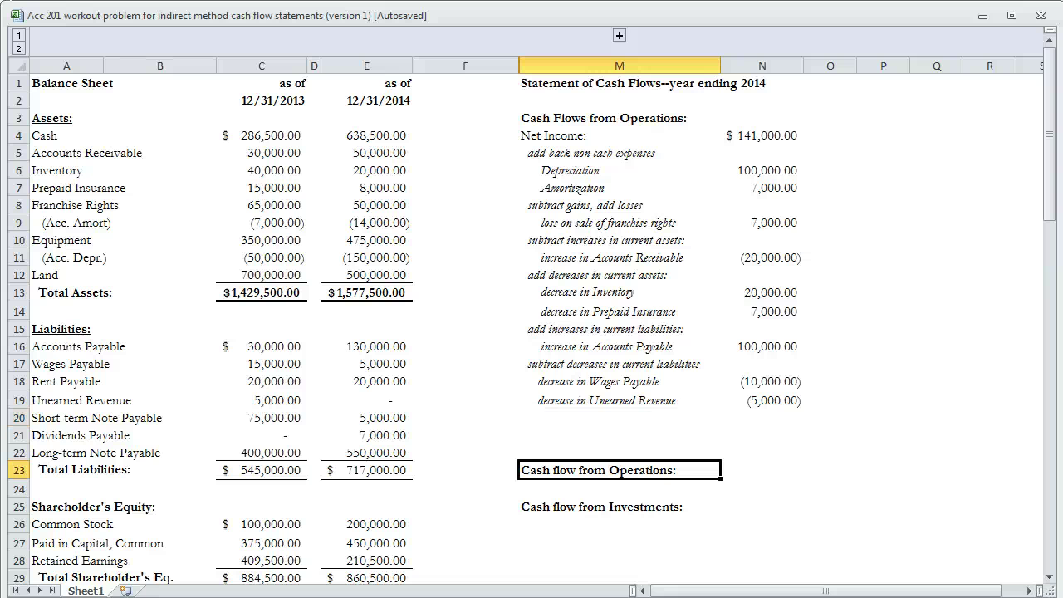
left_click(618, 417)
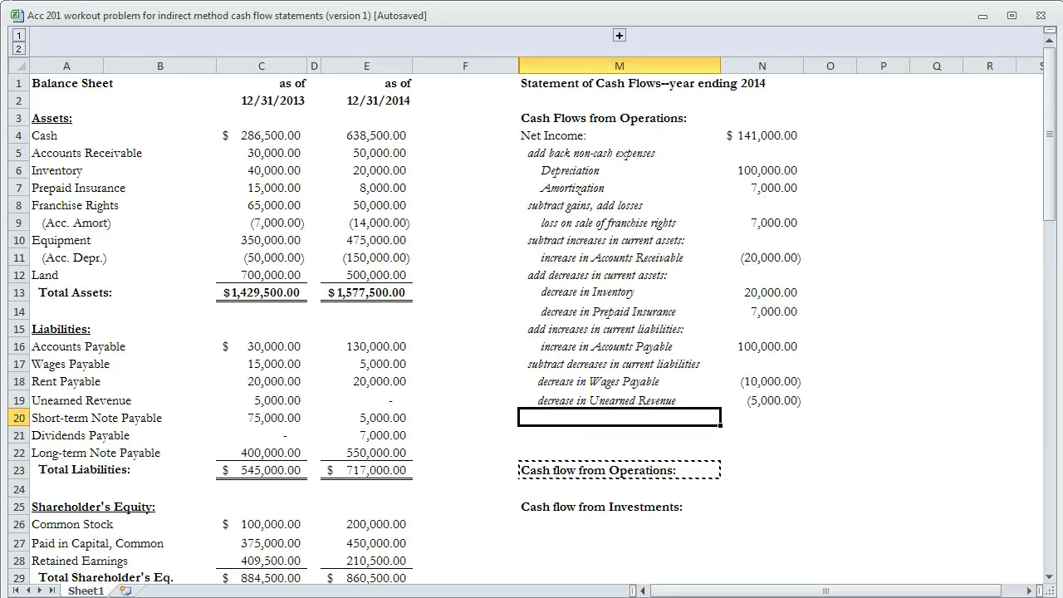
key("ctrl+v")
Step: Total the operations amounts in N20 with a SUM running from Net Income through the decrease in Unearned Revenue
left_click(761, 418)
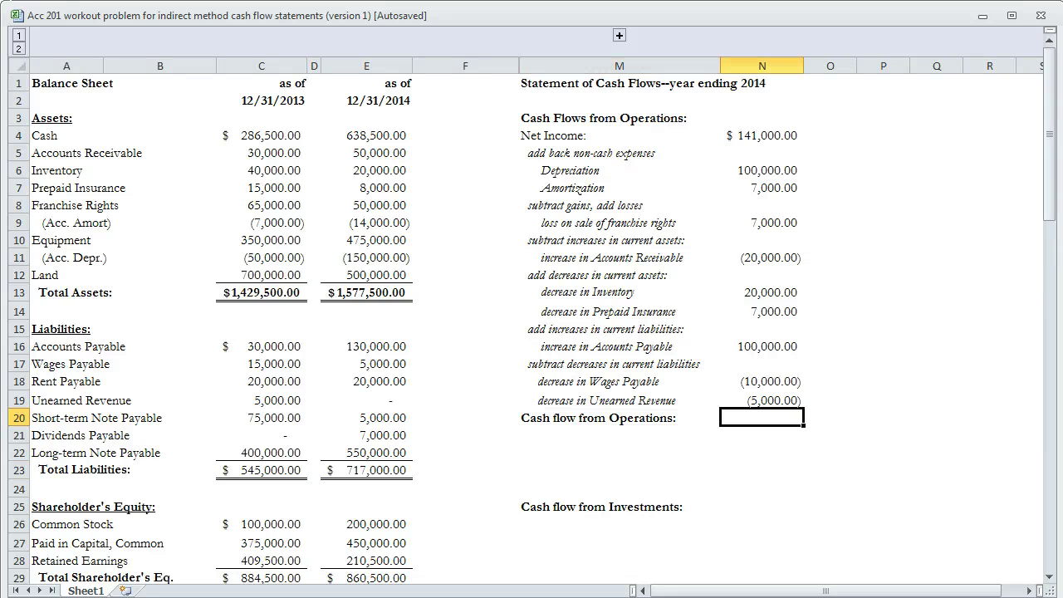
key("alt+equal")
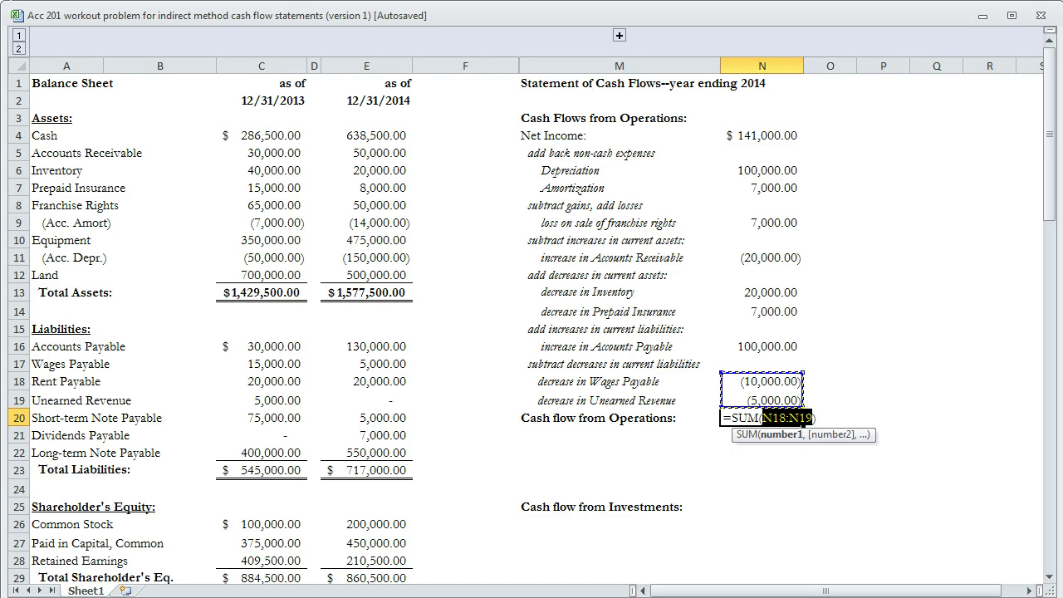
key("shift+Up")
key("shift+Up")
key("shift+Up")
key("shift+Up")
key("shift+Up")
key("shift+Up")
key("shift+Up")
key("shift+Up")
key("shift+Up")
key("shift+Up")
key("shift+Up")
key("shift+Up")
key("shift+Up")
key("shift+Up")
key("shift+Up")
key("shift+Up")
key("shift+Down")
key("shift+Down")
key("shift+Down")
key("shift+Up")
key("Return")
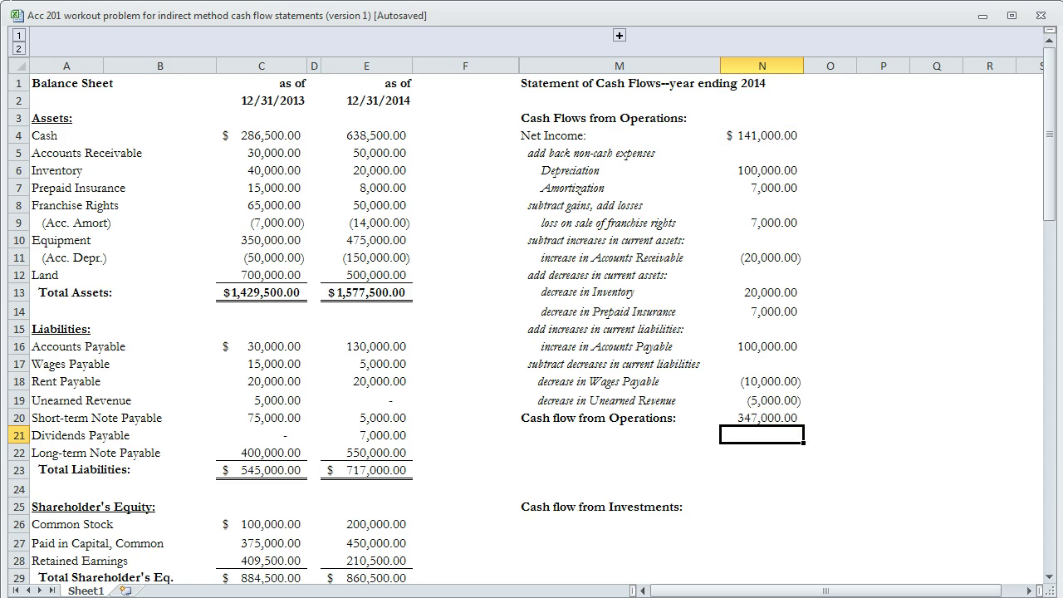
Step: Format the cash flow from operations total as bold currency
key("Up")
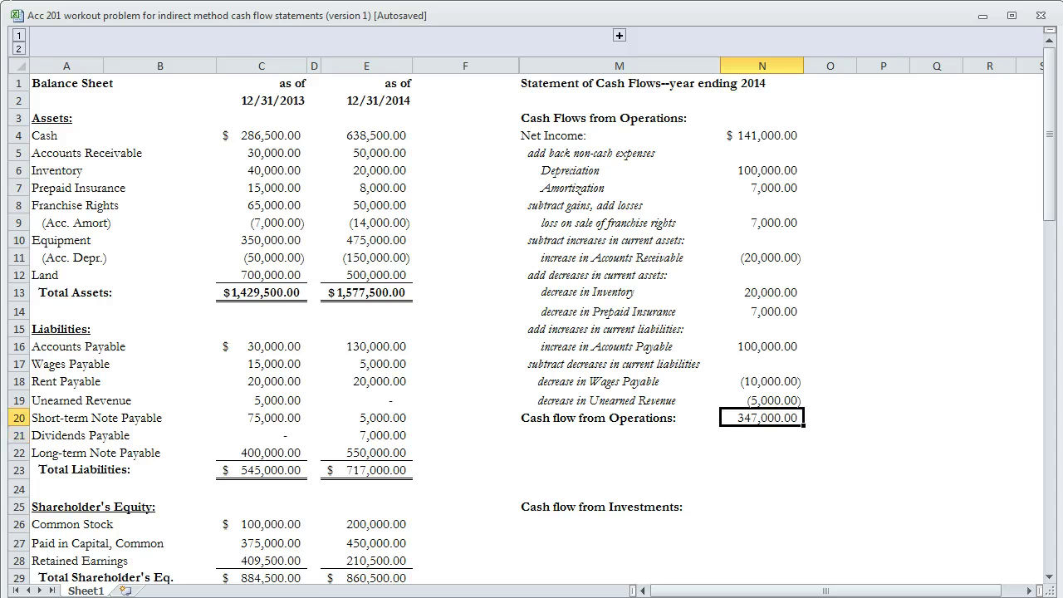
key("ctrl+b")
key("ctrl+shift+4")
Step: Move the "Cash flow from Investments:" heading up to cell M22, leaving one blank row below the operations total
left_click(619, 452)
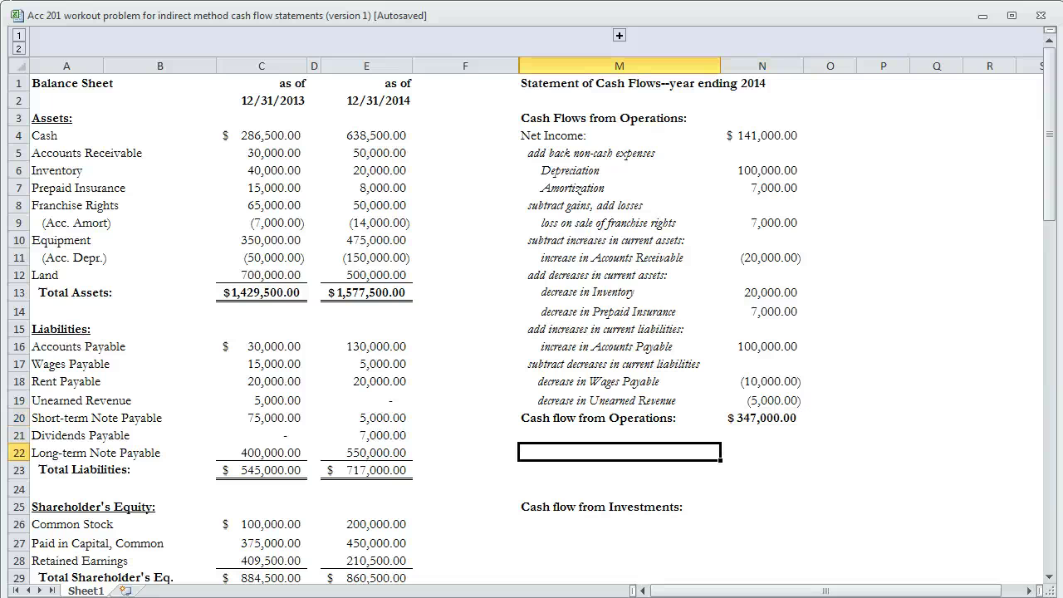
left_click(618, 506)
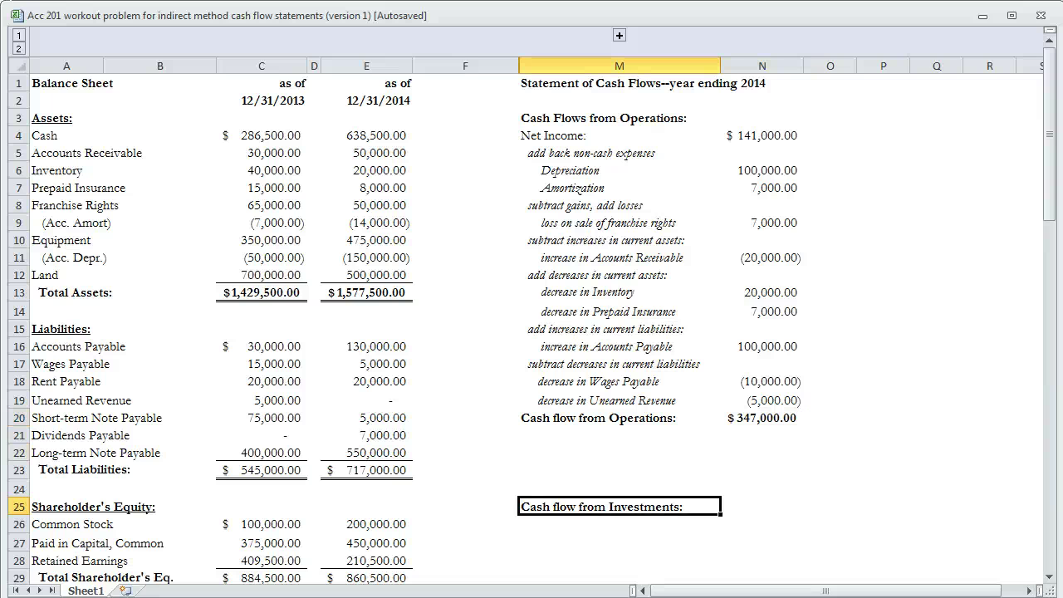
key("ctrl+x")
left_click(618, 452)
key("ctrl+v")
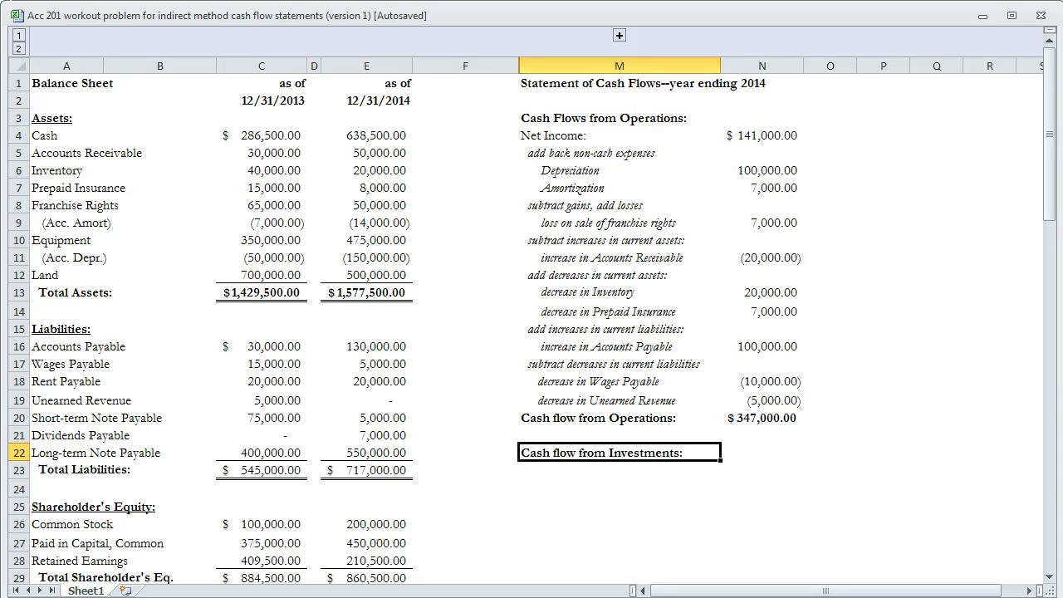
Step: Add the line "Cash from sale of Franchise Rights" with the amount 15,000 under the investments heading
left_click(618, 470)
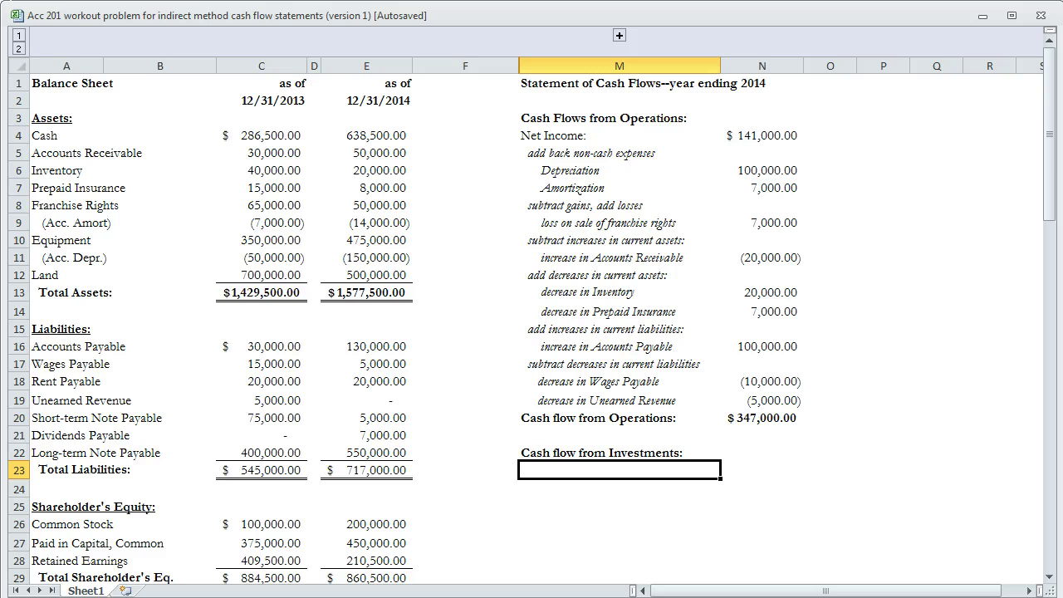
scroll(531, 332, "down", 2)
scroll(531, 332, "up", 2)
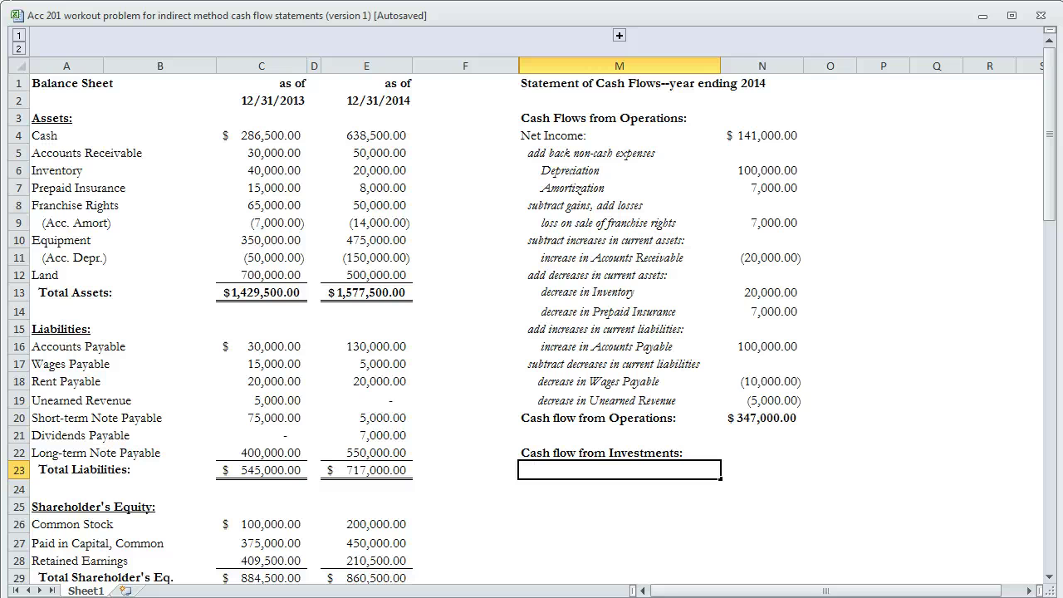
type("Cash from sale of Franchise Rights")
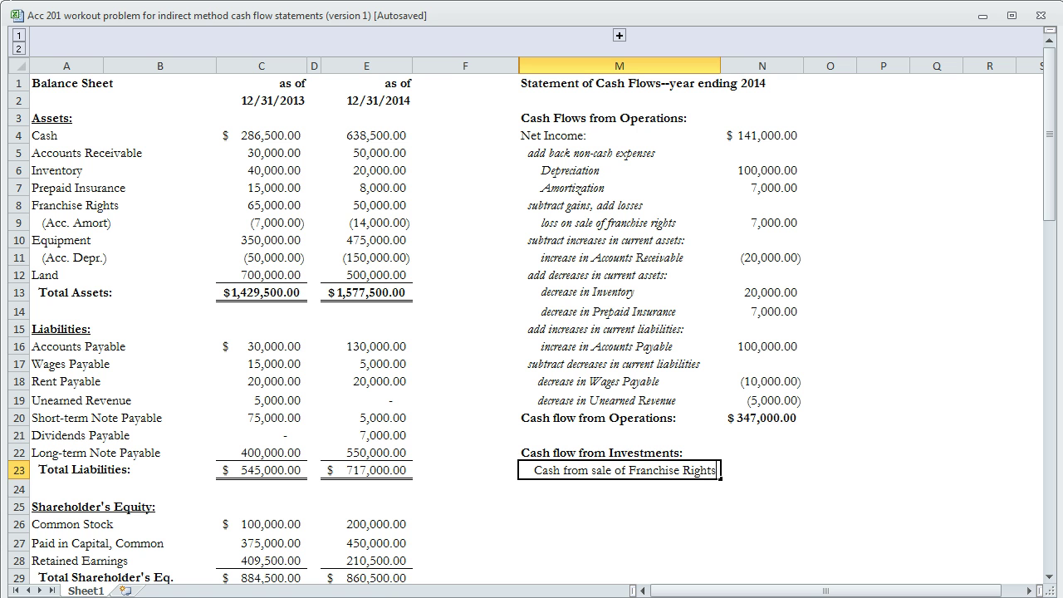
key("Tab")
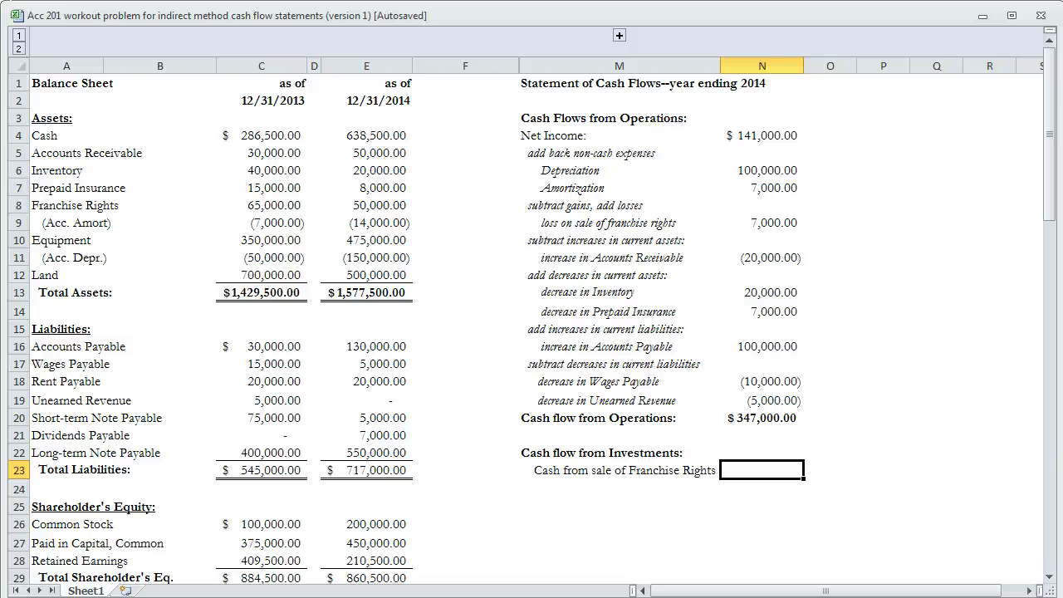
type("15000")
key("Return")
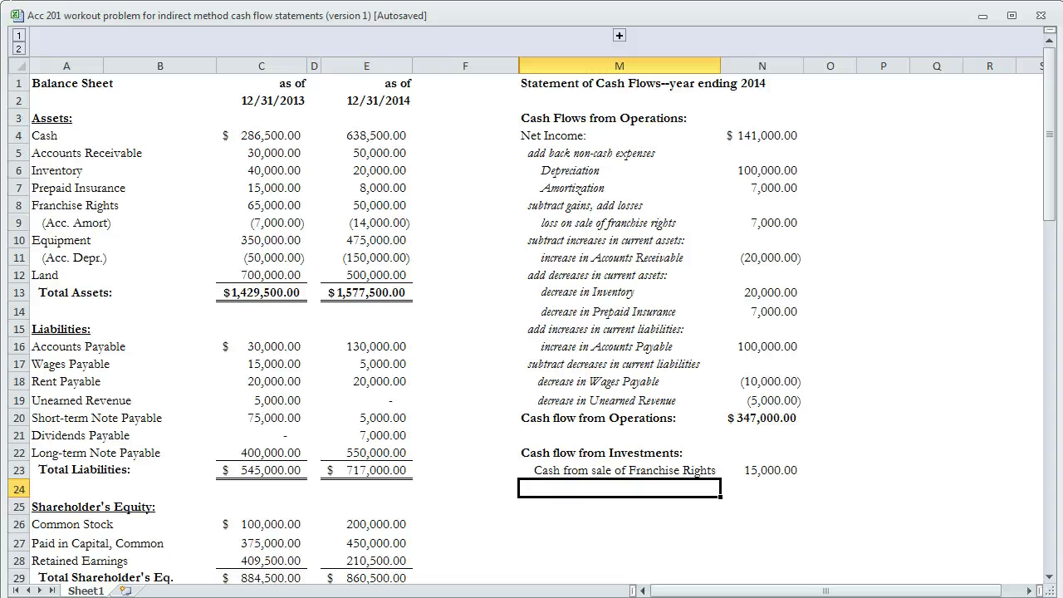
Step: Add the line "Cash used to purchase Equip." with the amount -125,000 below the Franchise Rights sale
type("Cas")
key("BackSpace")
key("BackSpace")
key("BackSpace")
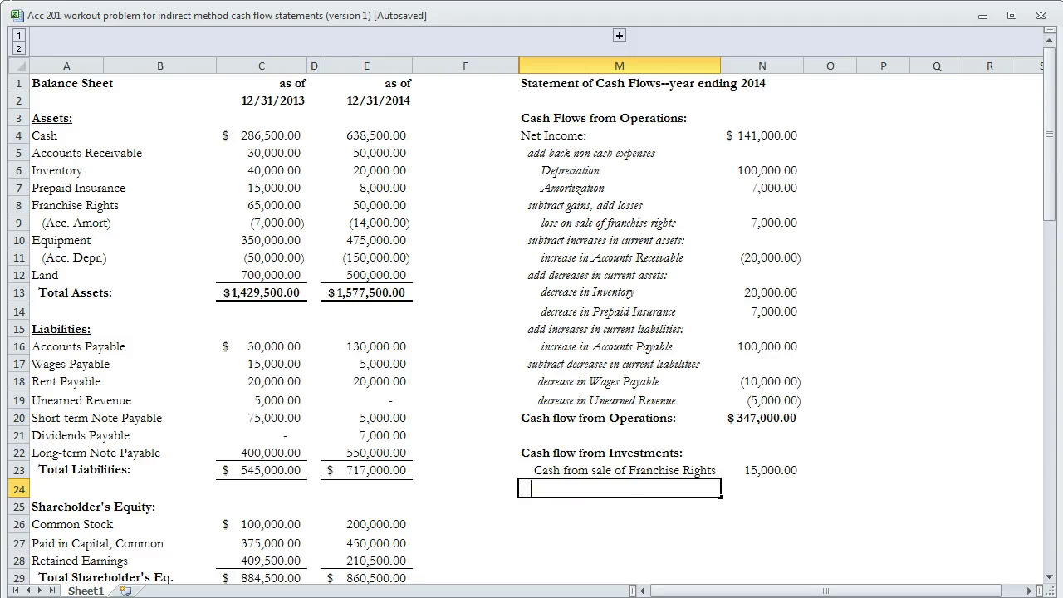
type("C")
key("BackSpace")
key("BackSpace")
type("Cash ")
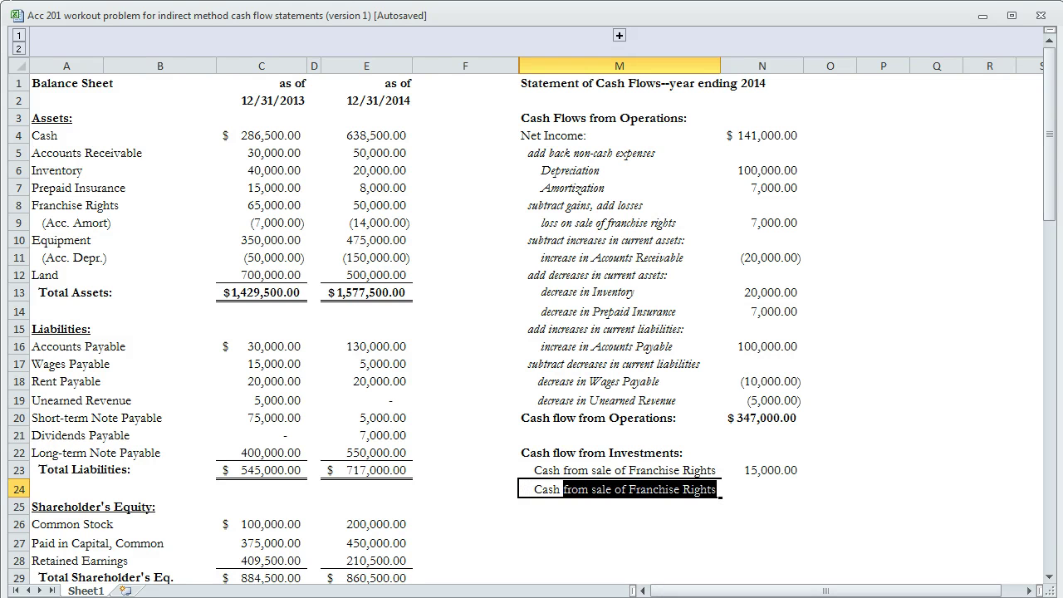
type("used to purchase Equip.")
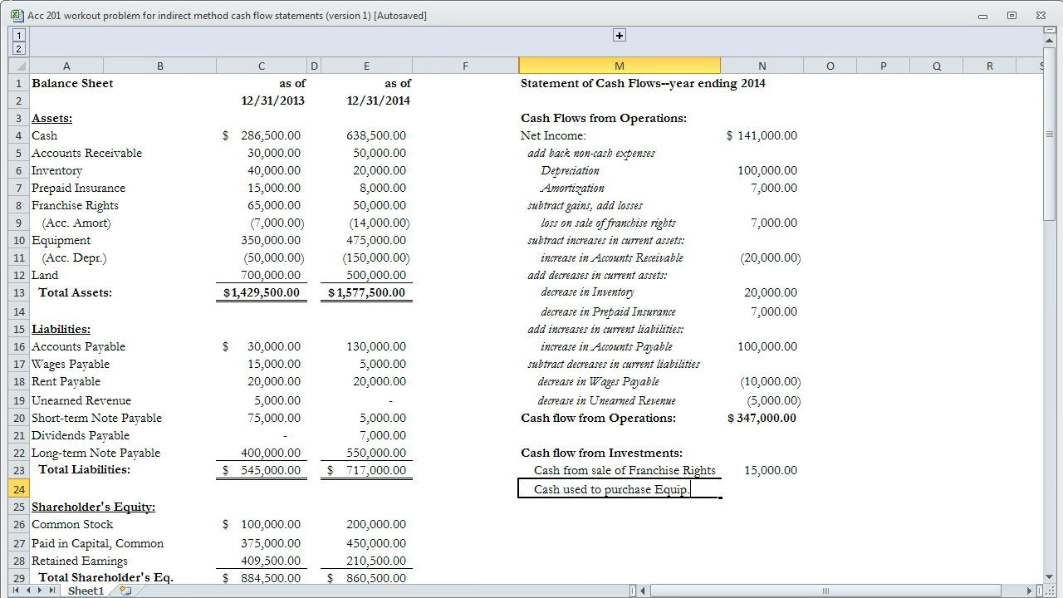
key("Tab")
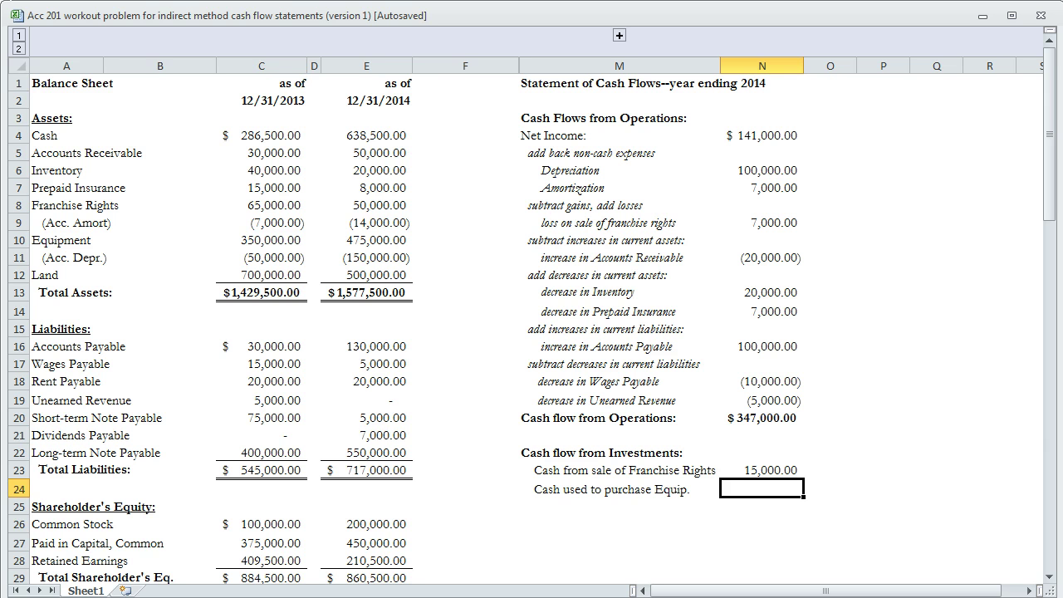
type("-125000")
key("Return")
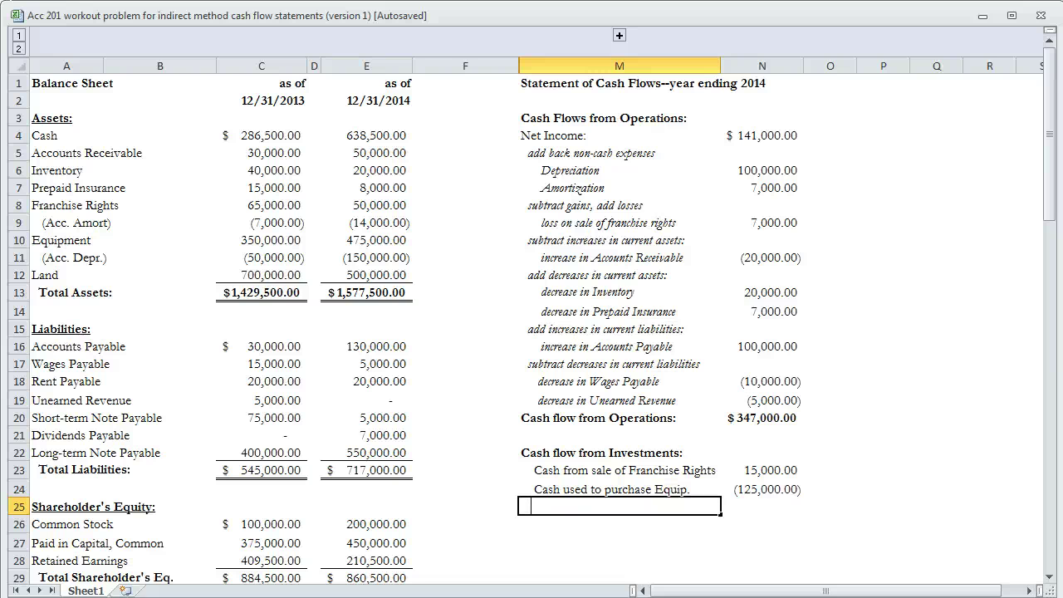
Step: Add the line "Cash from sale of land" with the amount 200,000 below the equipment purchase
type("Cash from sale of land")
key("Tab")
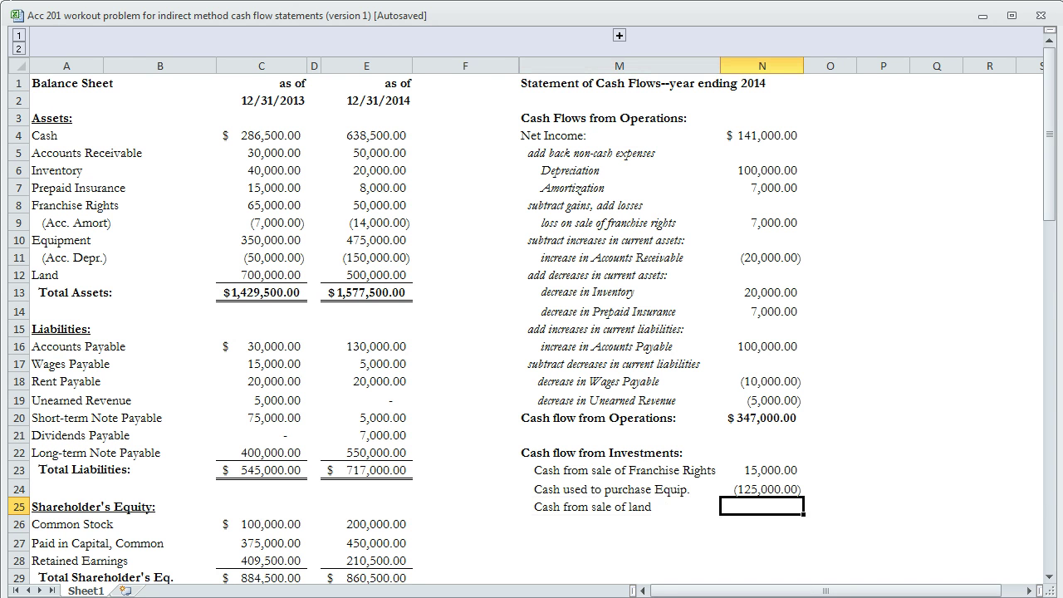
type("2000000")
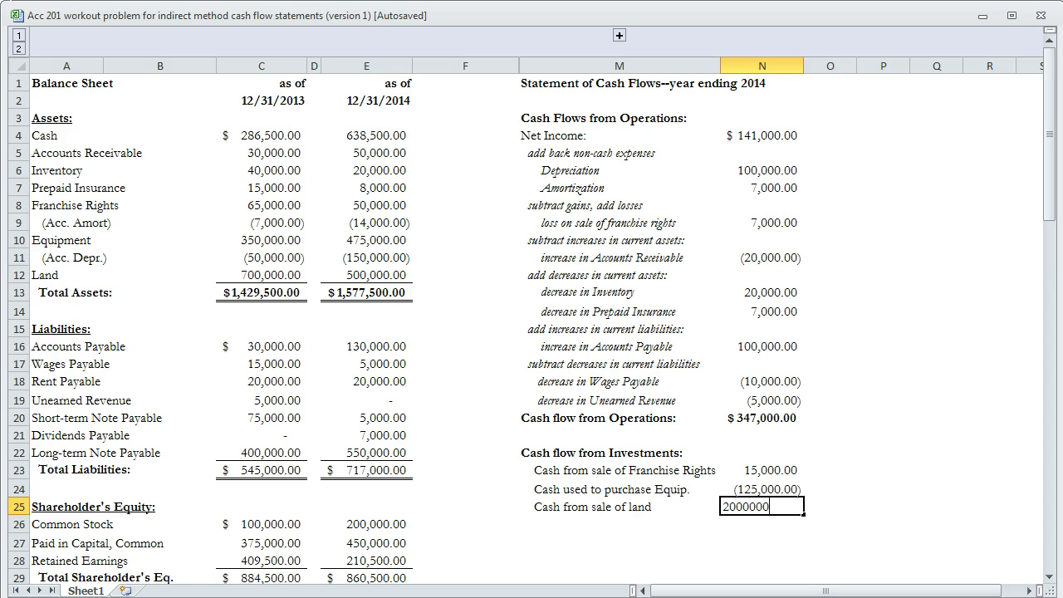
key("Return")
key("Up")
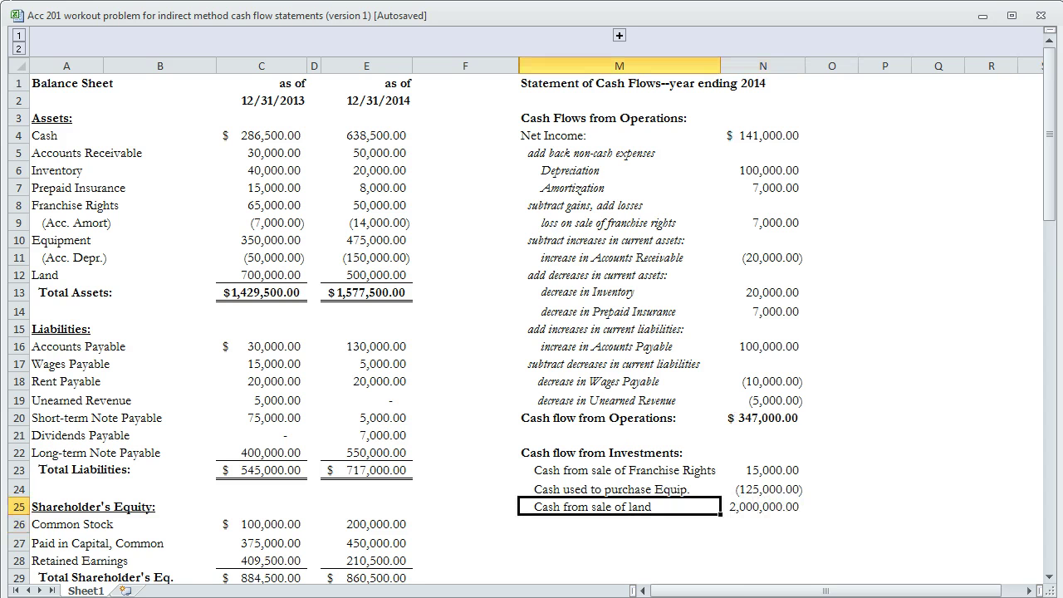
key("Right")
key("Delete")
type("200000")
key("Return")
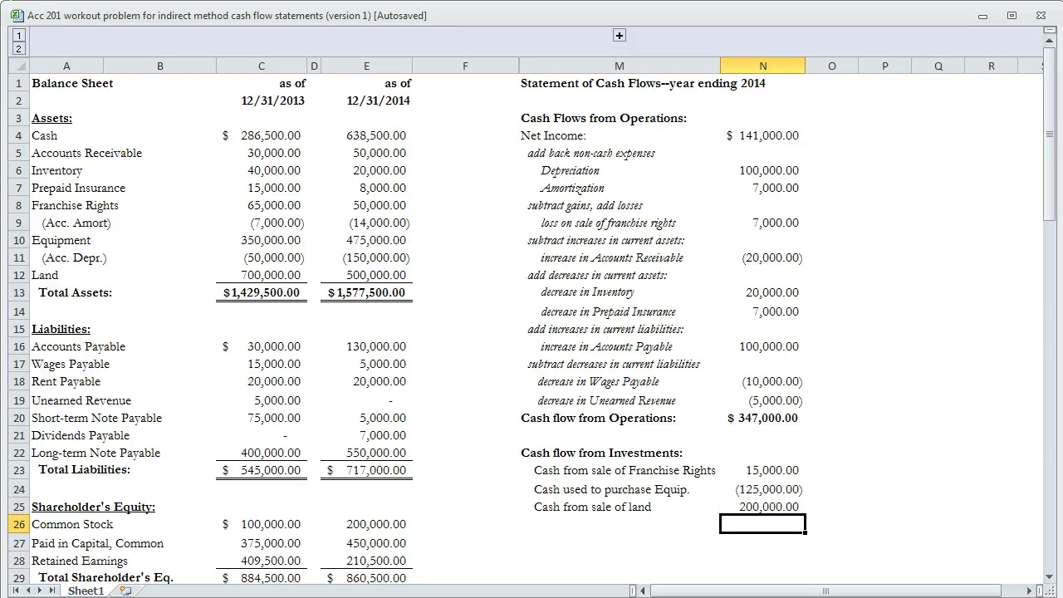
Step: Add a "Cash flow from Investments:" total line below the land sale that sums N23:N25
key("Left")
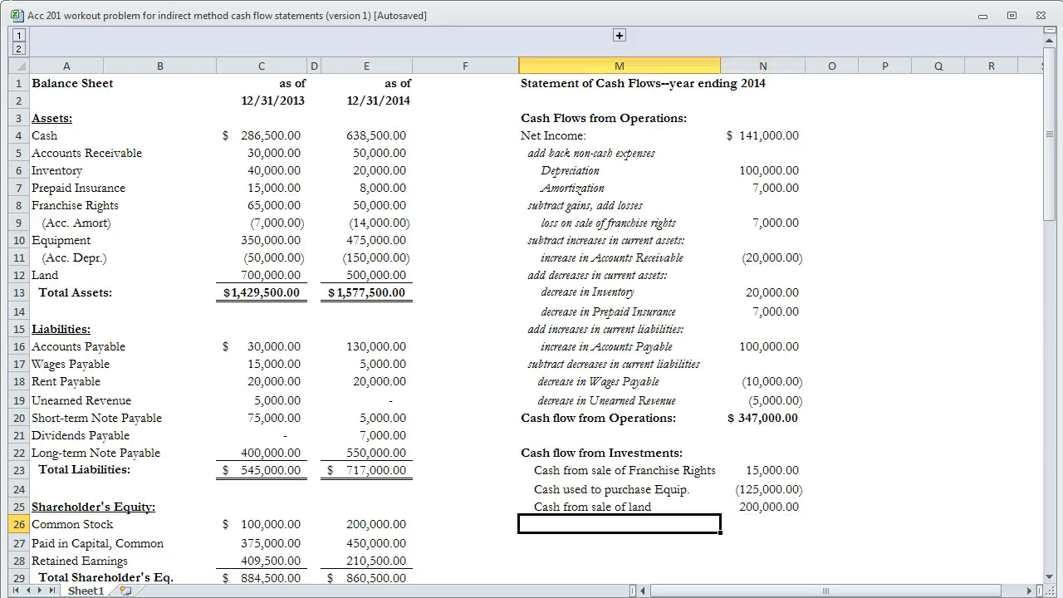
type("Cash flow")
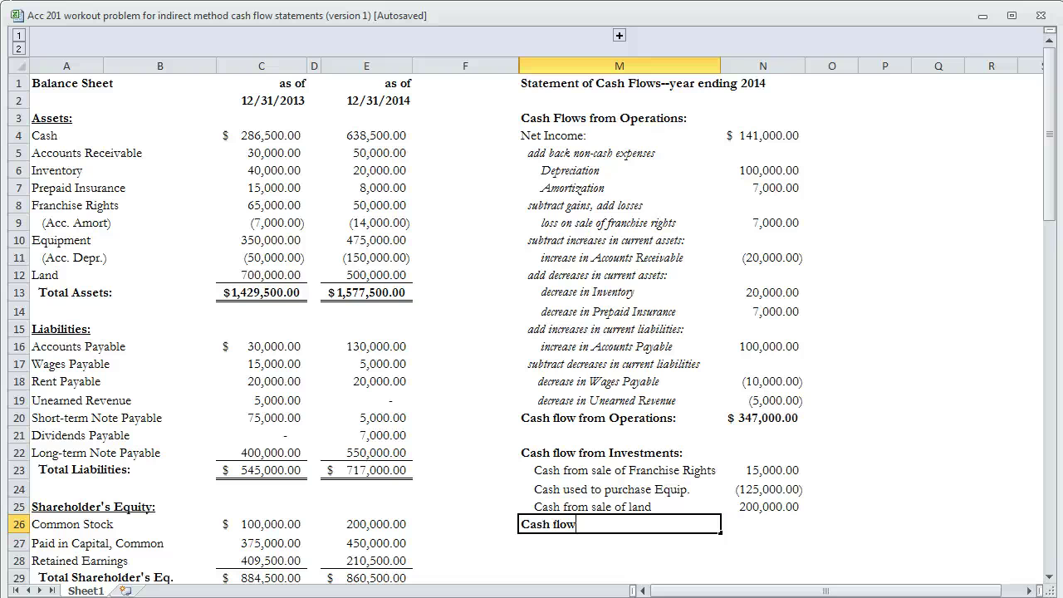
type(" from Investments:")
key("Tab")
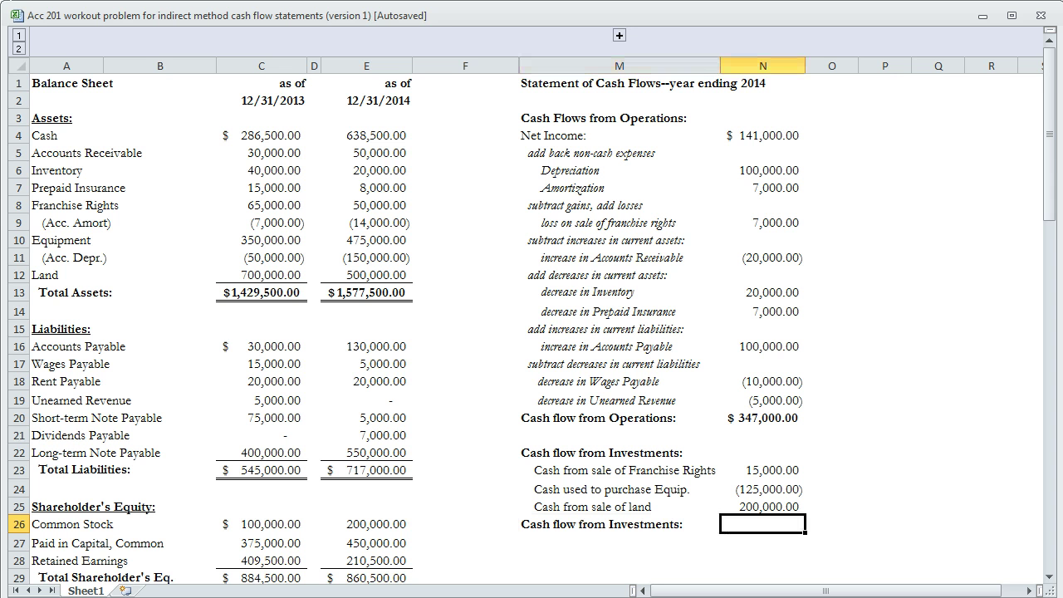
key("alt+equal")
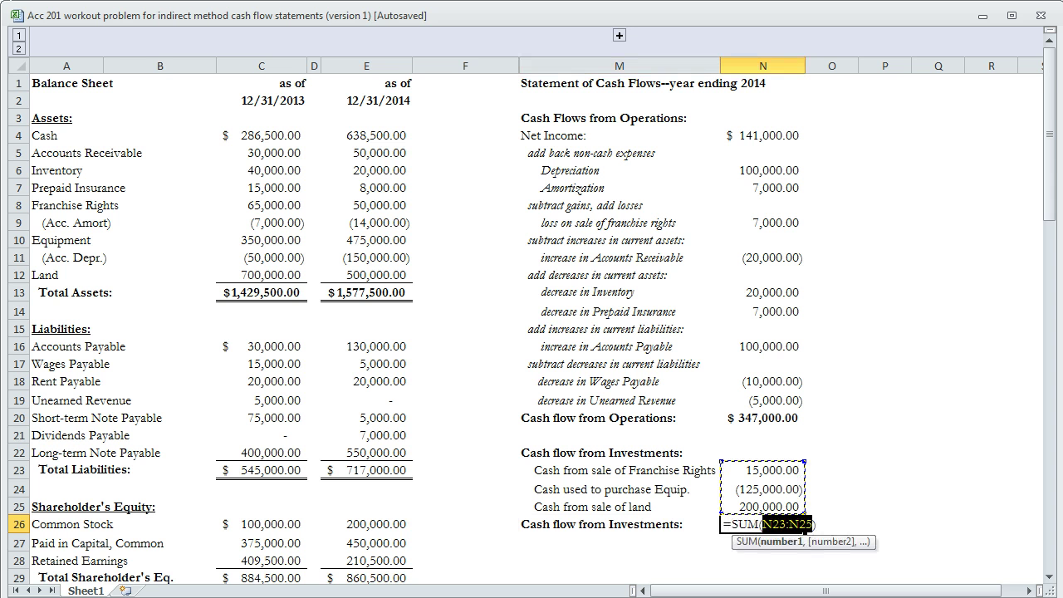
key("Return")
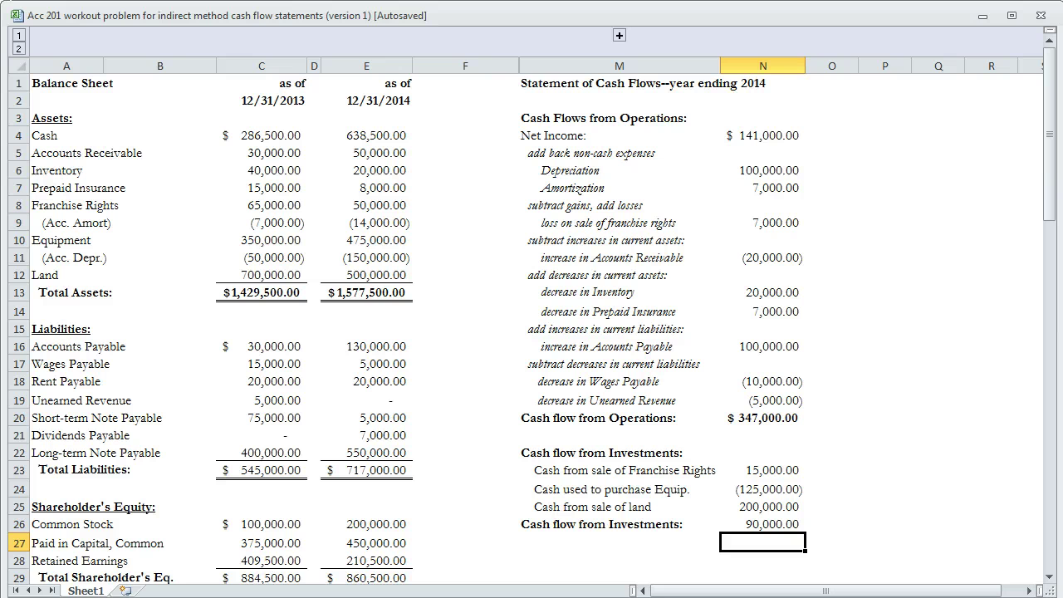
Step: Format the investments total in N26 as bold currency with a top and double bottom border
left_click(762, 523)
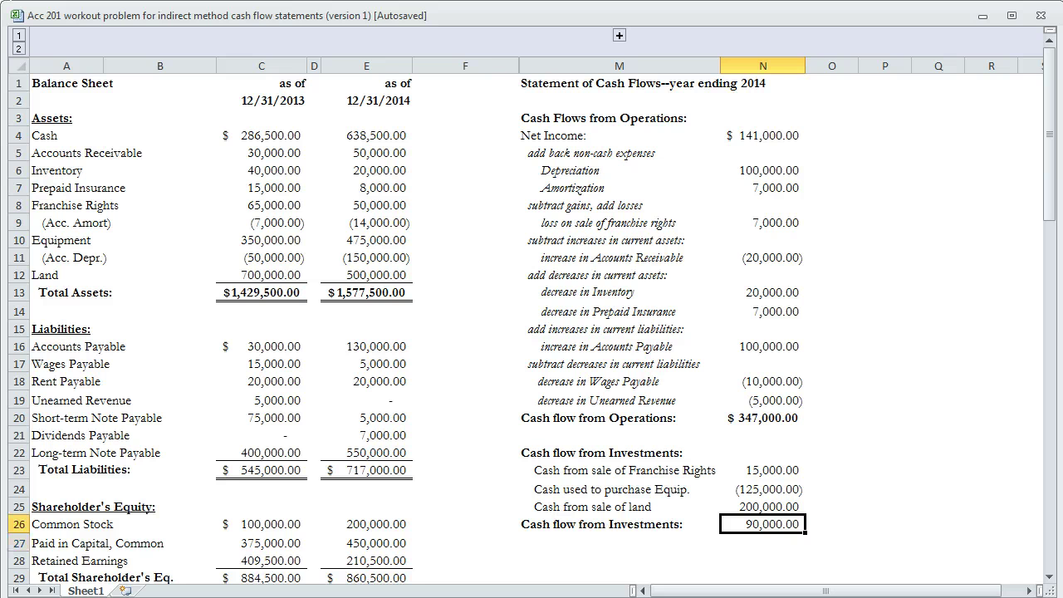
key("ctrl+b")
key("ctrl+shift+4")
key("alt+h")
key("b")
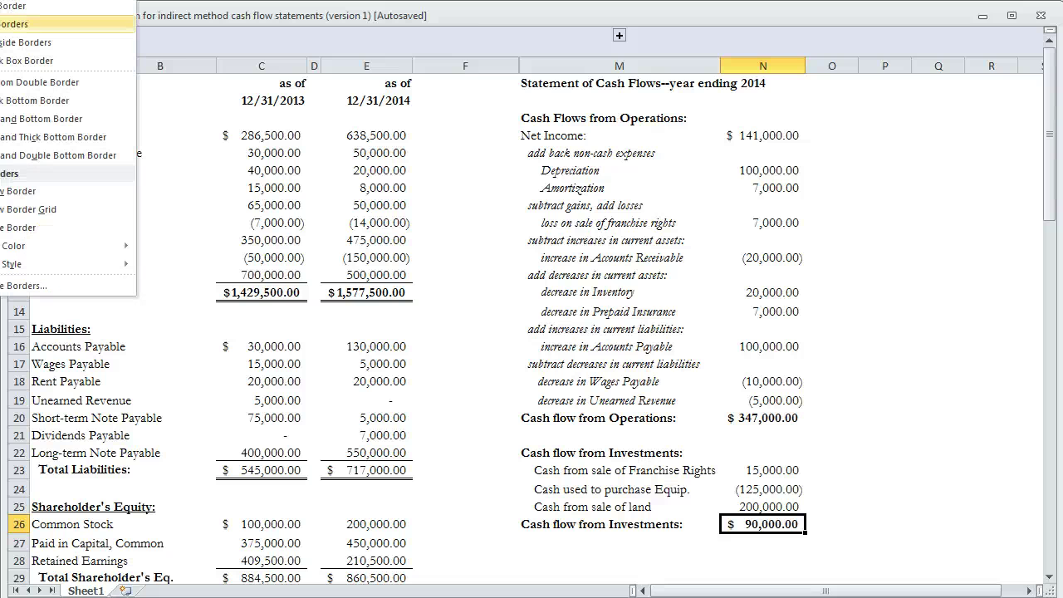
key("Return")
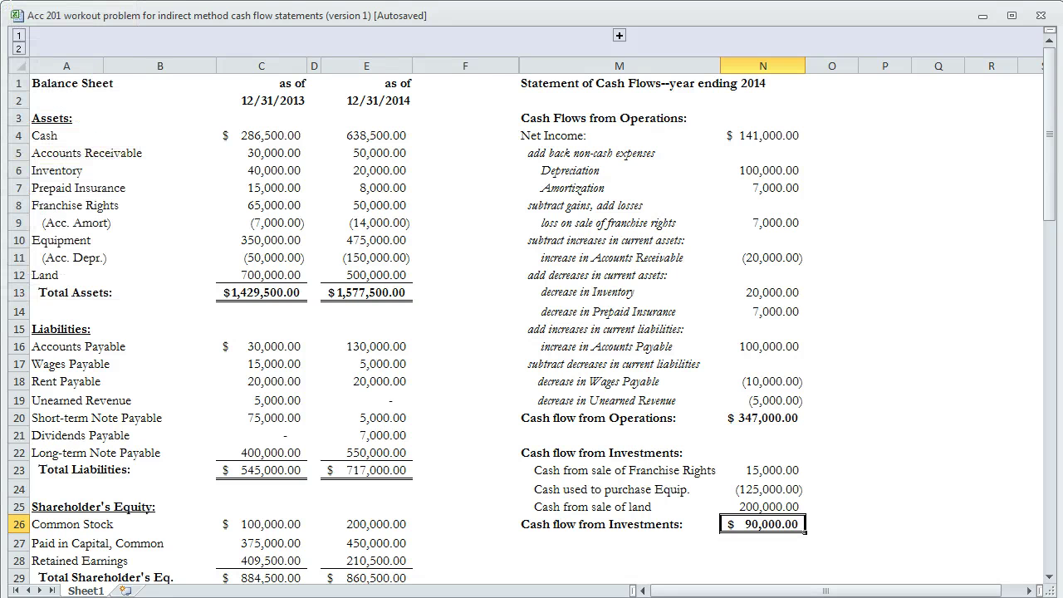
Step: Apply a top and double bottom border to the operations total in N20
left_click(762, 418)
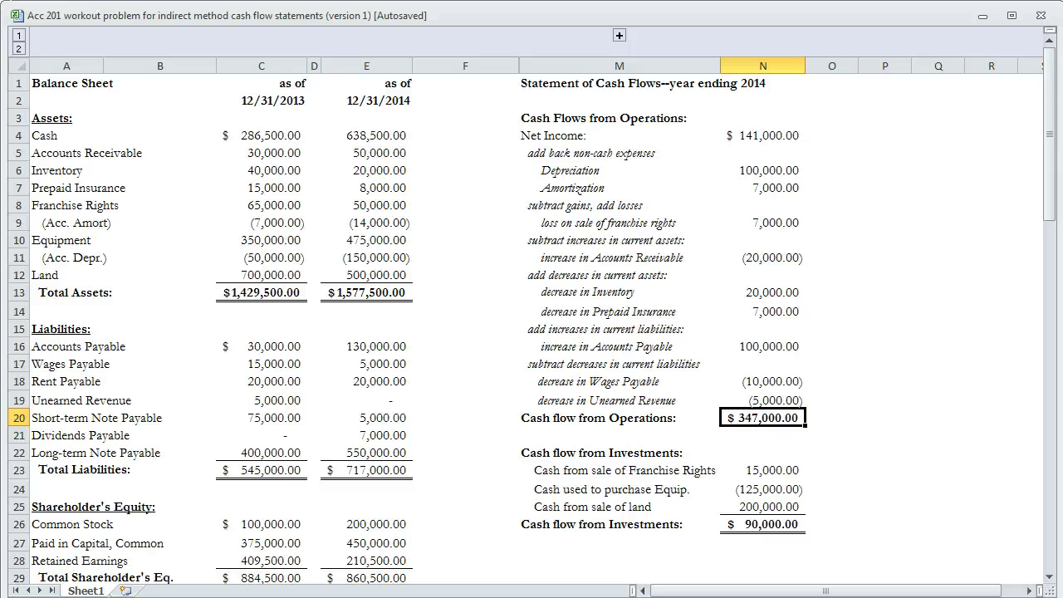
key("ctrl+c")
scroll(531, 332, "down", 2)
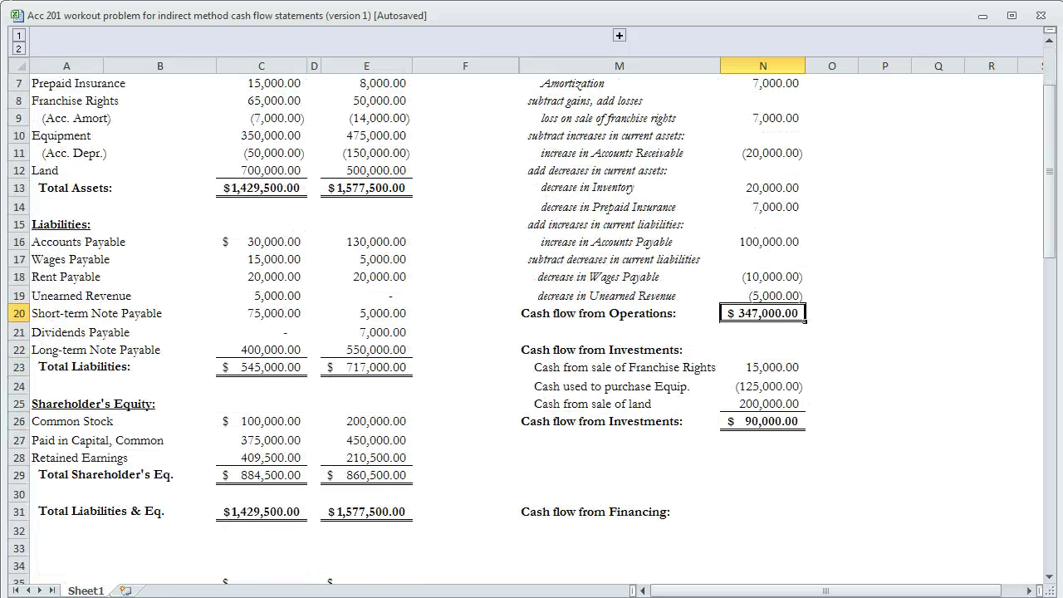
Step: Move the "Cash flow from Financing:" heading from M31 up to M28
left_click(618, 457)
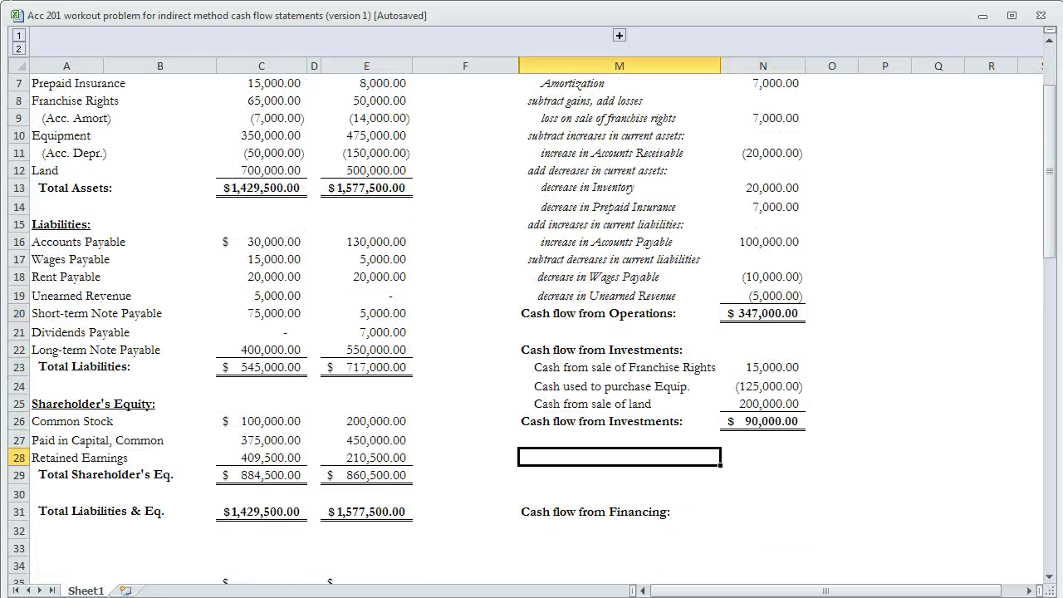
left_click(618, 511)
key("ctrl+x")
key("Up")
key("Up")
key("Up")
key("ctrl+v")
key("Down")
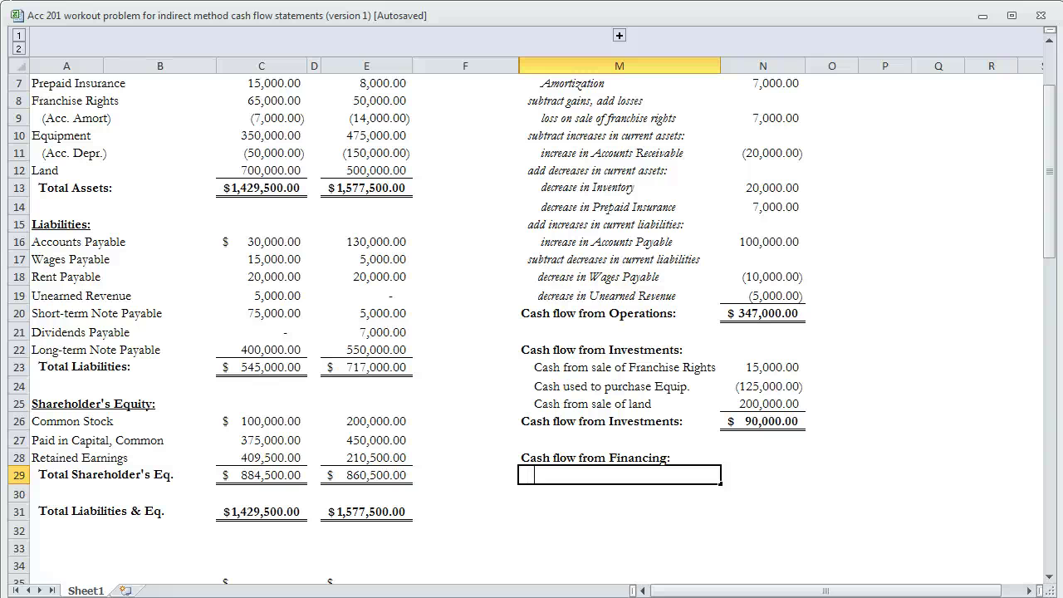
Step: Add the non-bold line "Cash to decrease ST Note Payable" with the amount -70,000 under the financing heading
type("Cas")
key("BackSpace")
key("BackSpace")
key("BackSpace")
key("ctrl+b")
type("Cash to decrease ST Note")
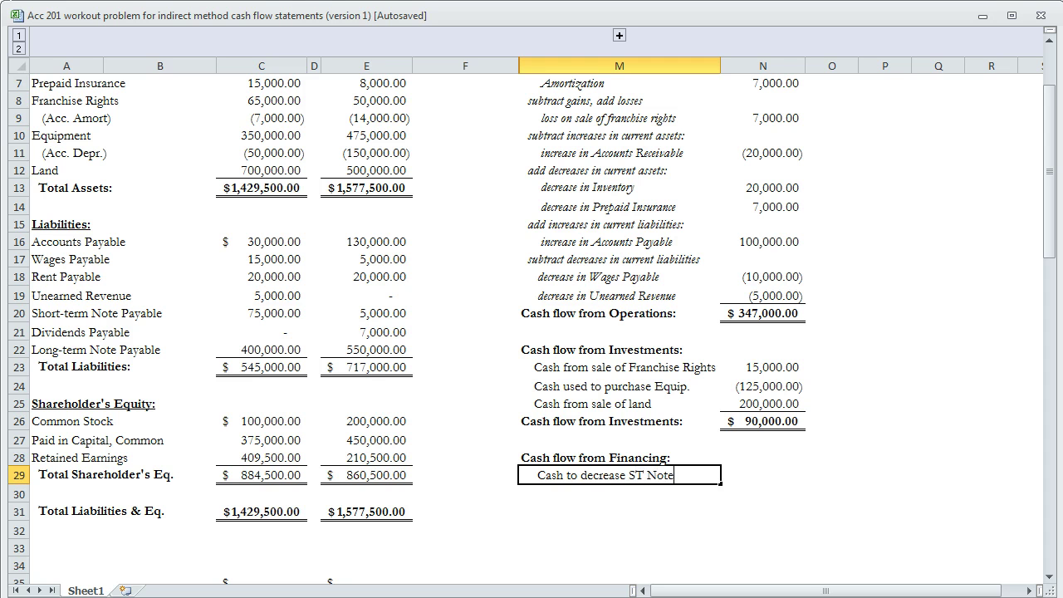
type(" Payable")
key("Tab")
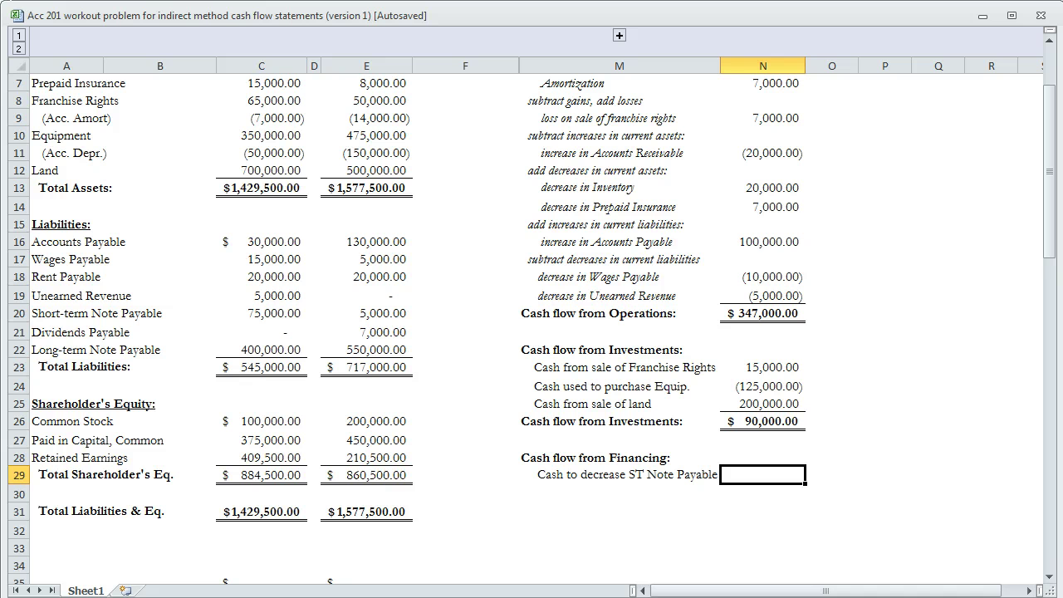
type("-70000")
key("Return")
Step: Add the line "Cash from increase of LT Note Pay." with the amount 150,000 below the short-term note line
left_click(619, 474)
key("Return")
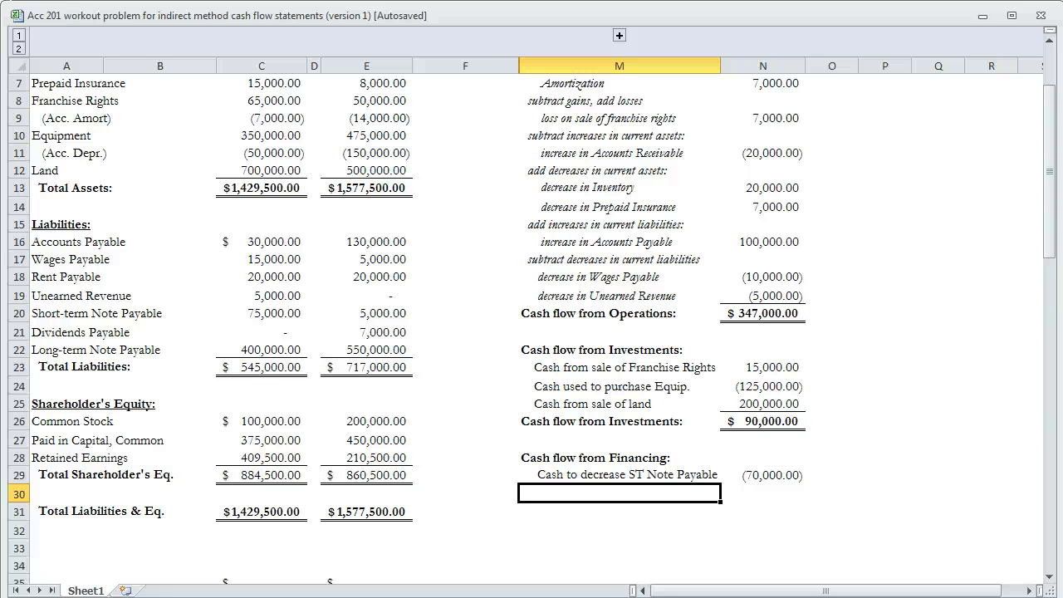
type("Cash from increase of LT Note Pay")
key("Tab")
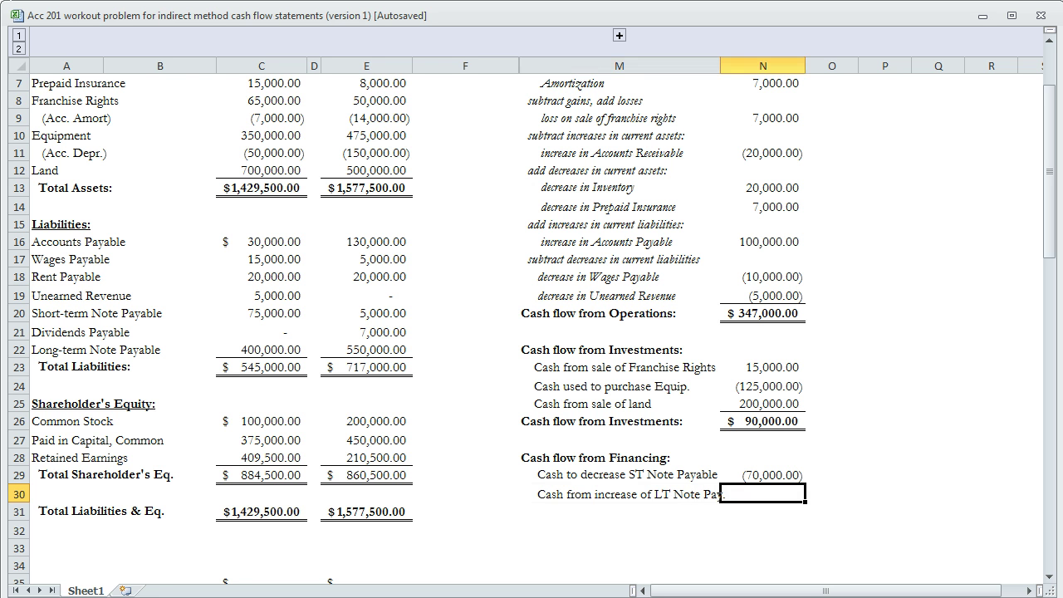
type("150,000")
key("Return")
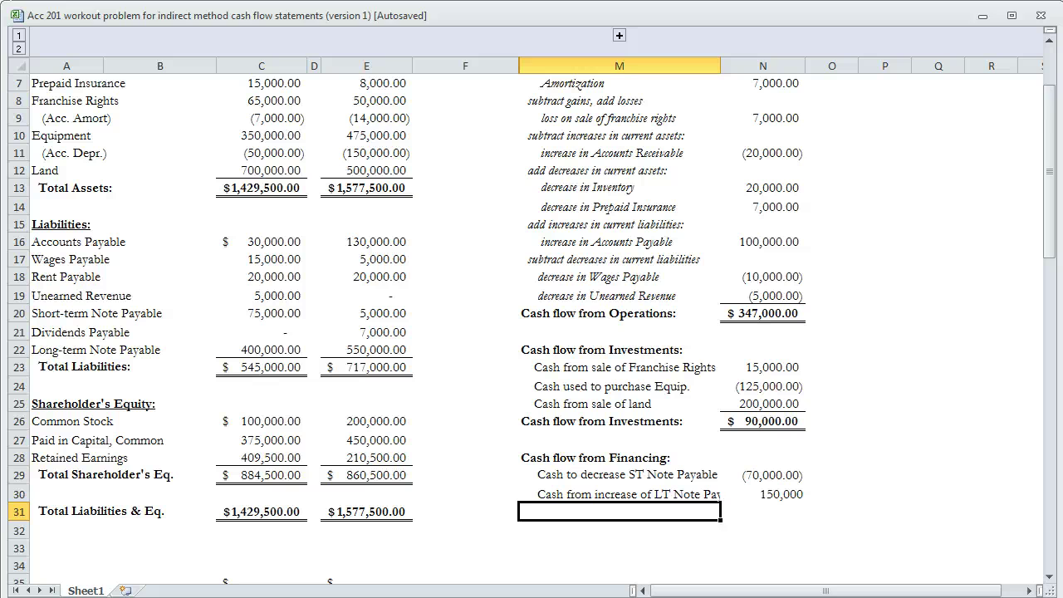
key("alt+Tab")
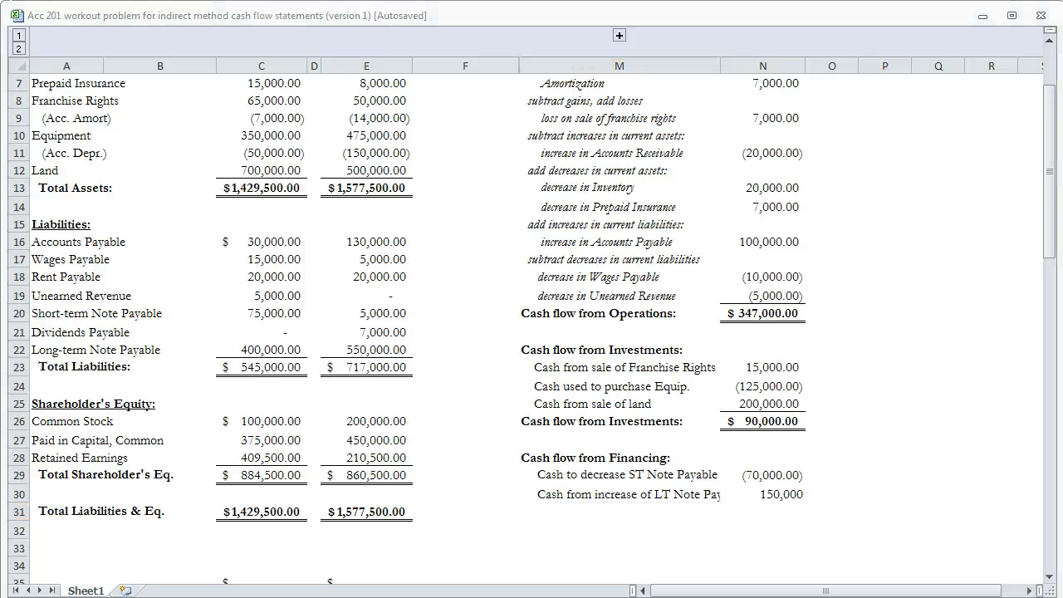
key("alt+Tab")
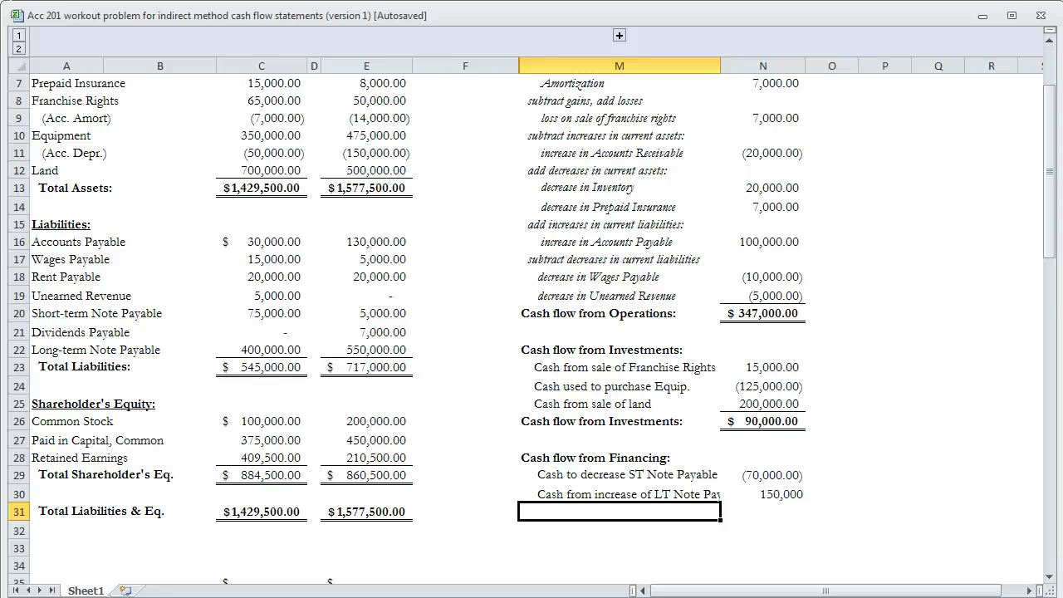
Step: Add the label "Cash from issuance of Common Stk." in M31 and widen column M to fit the financing labels
type("C")
key("BackSpace")
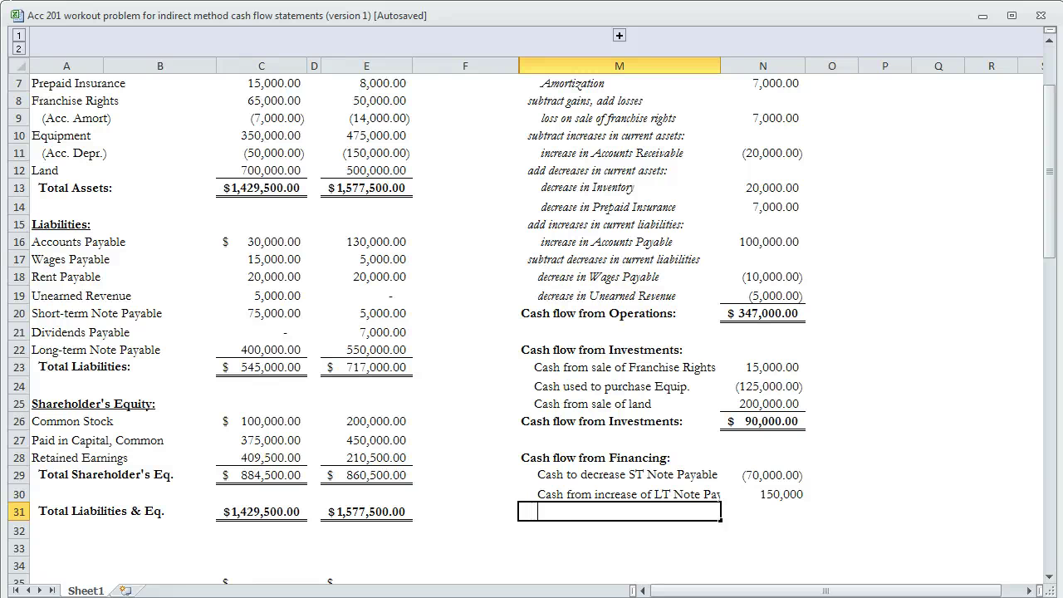
type("Cash from increase")
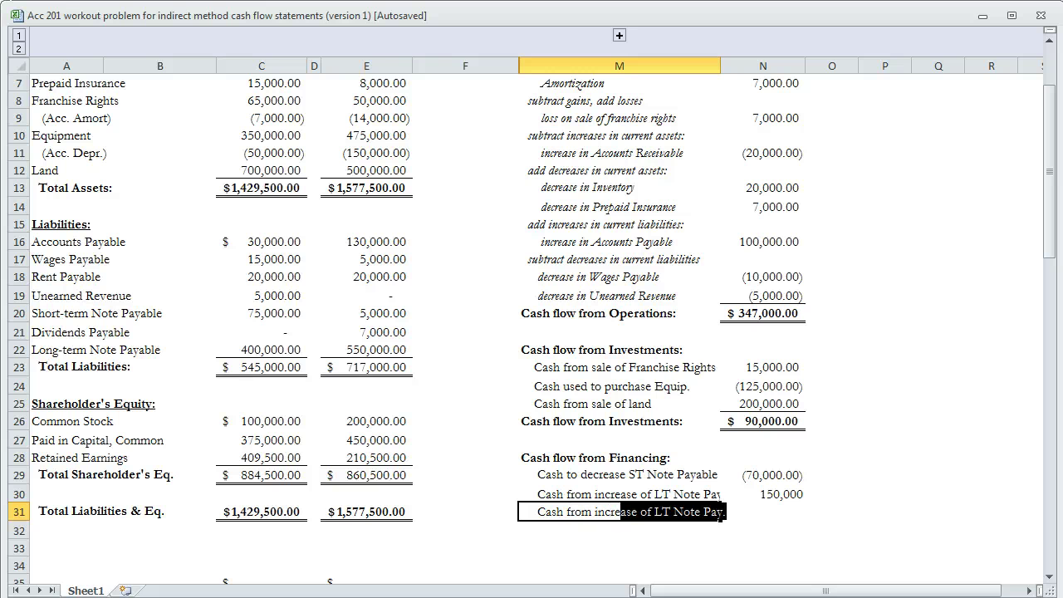
type(" of")
key("BackSpace")
key("BackSpace")
key("BackSpace")
key("BackSpace")
key("BackSpace")
key("BackSpace")
key("BackSpace")
key("BackSpace")
key("BackSpace")
key("BackSpace")
key("BackSpace")
key("BackSpace")
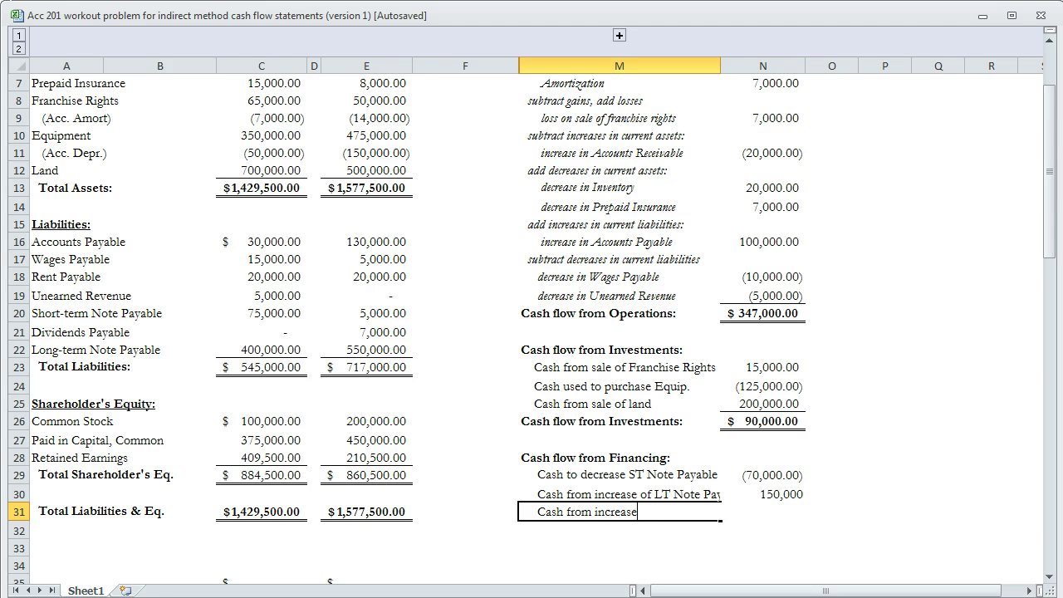
type("ssuance of Common Stk.")
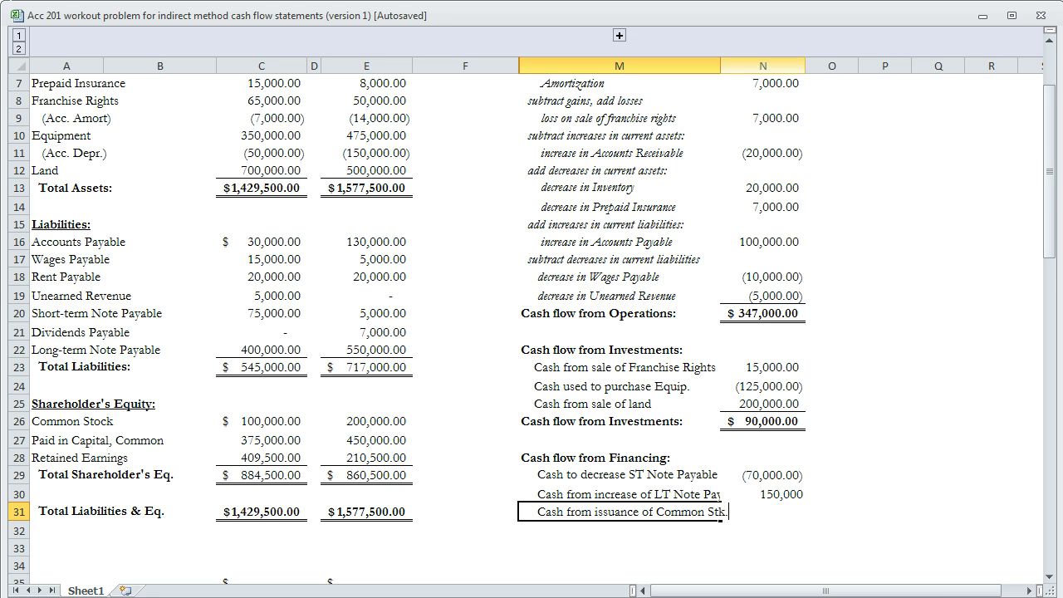
left_click(762, 529)
left_click_drag(721, 65, 743, 66)
Step: Enter 100000 as the common stock issuance amount and apply the two-decimal comma number format to N29:N31
left_click(784, 511)
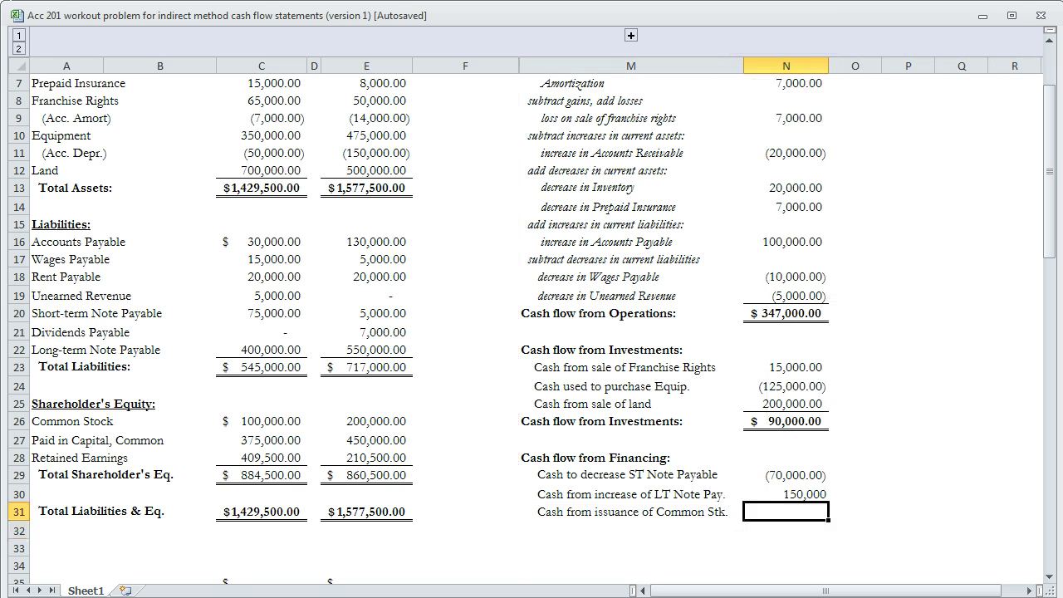
type("100000")
key("Return")
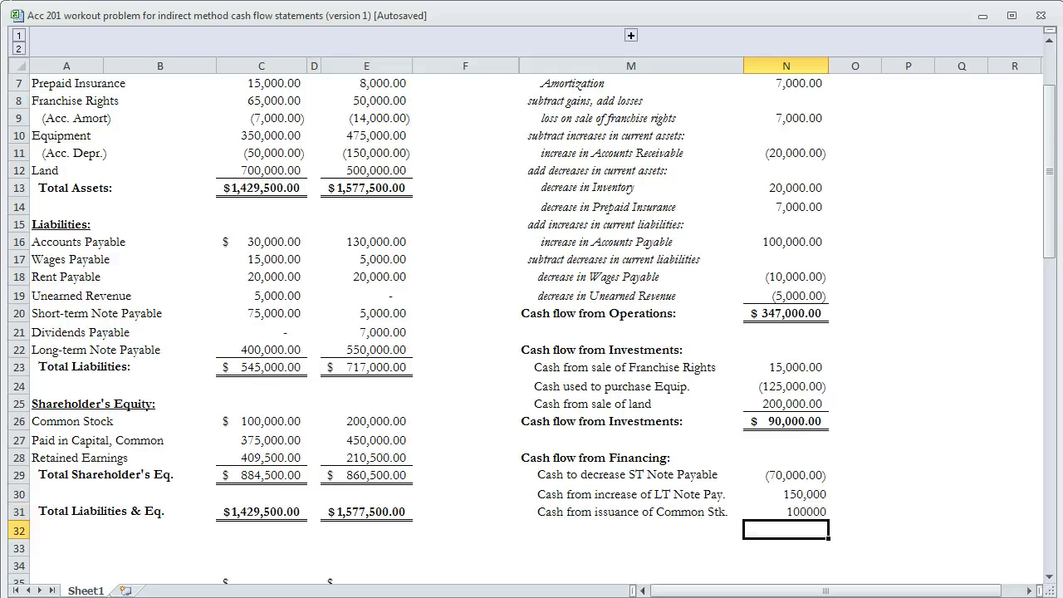
left_click_drag(784, 475, 784, 511)
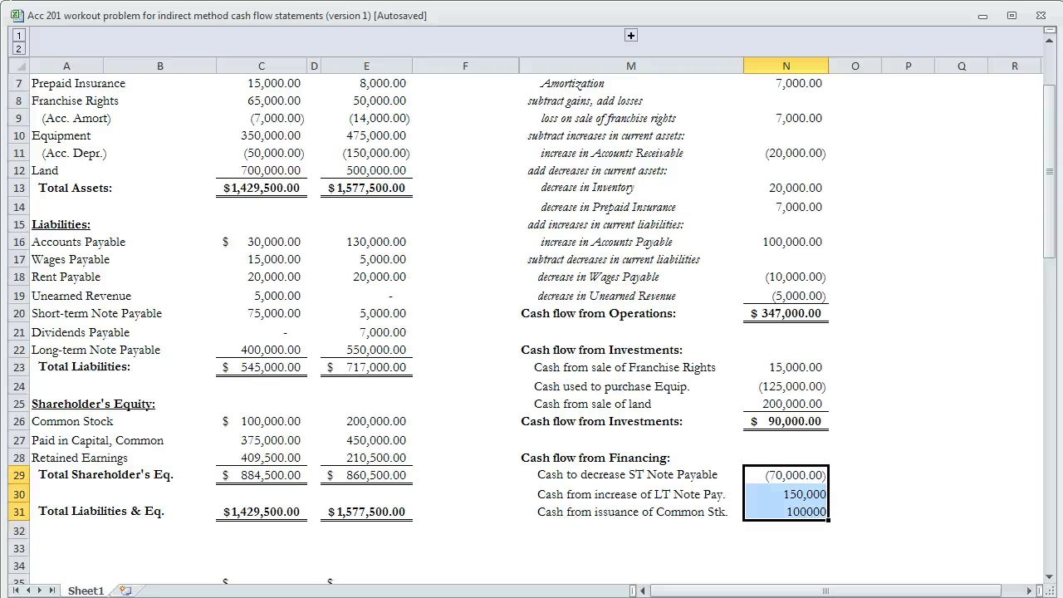
key("ctrl+shift+1")
Step: Add the line "Cash from paid-in-capital" with the amount 75000 below the common stock line
left_click(630, 530)
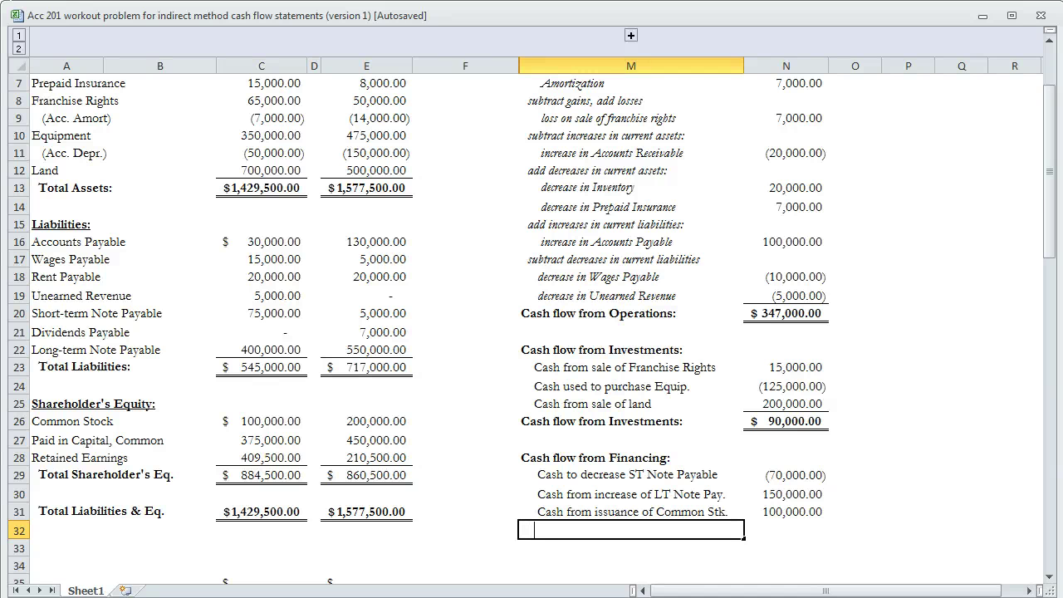
type("Cash")
type(" from ")
type("is")
key("BackSpace")
key("BackSpace")
key("BackSpace")
type("paid-in-capital")
key("Tab")
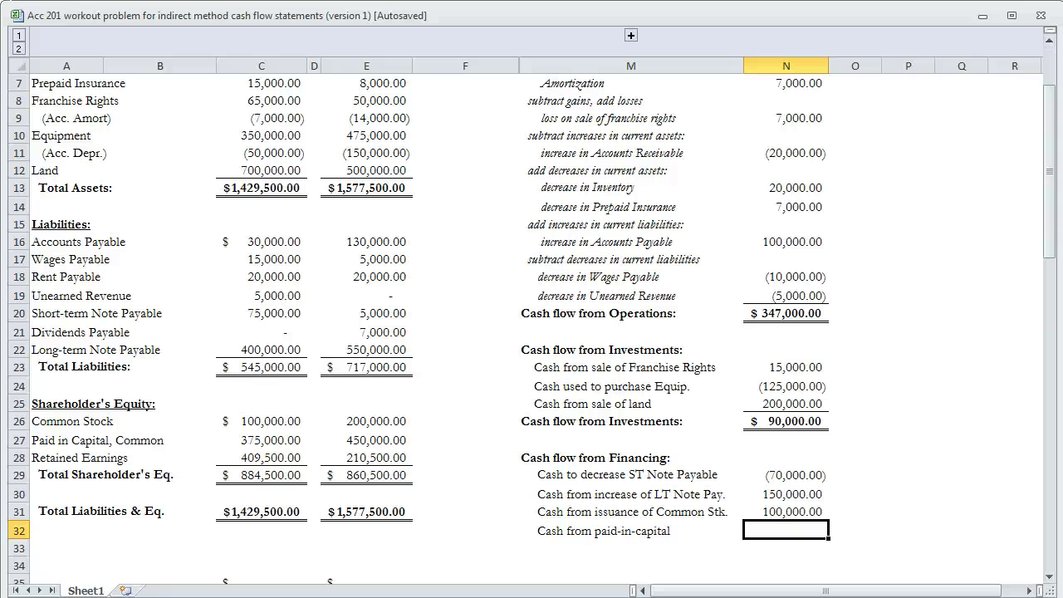
type("75000")
key("Return")
Step: Set the amount for cash from issuance of common stock in N31 to 175000
key("Up")
key("Up")
key("Right")
type("175000")
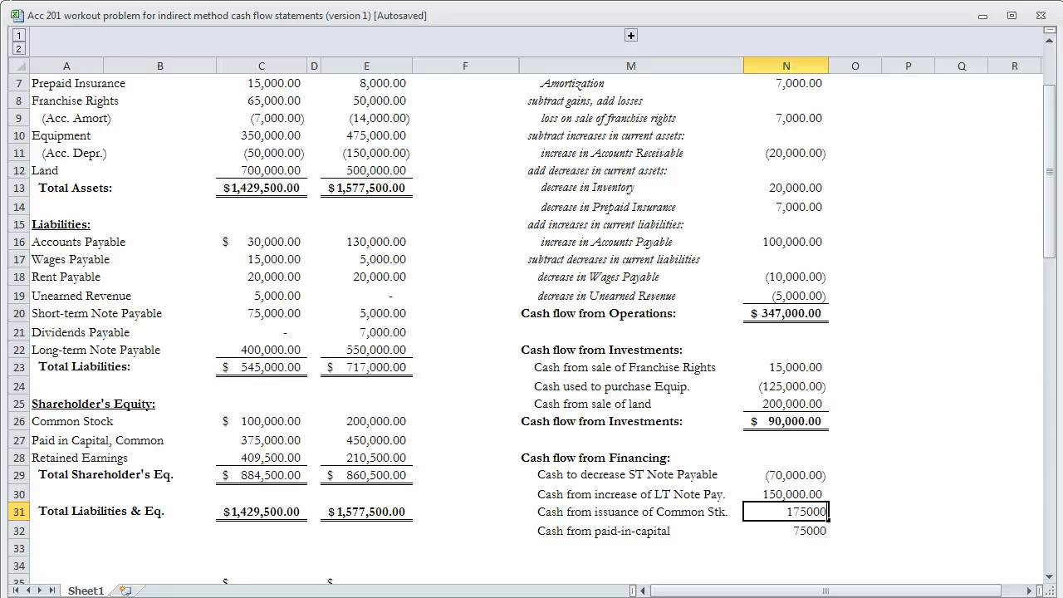
key("Return")
Step: Delete the paid-in-capital line's amount and label from row 32
key("BackSpace")
key("Left")
key("Left")
key("Right")
key("BackSpace")
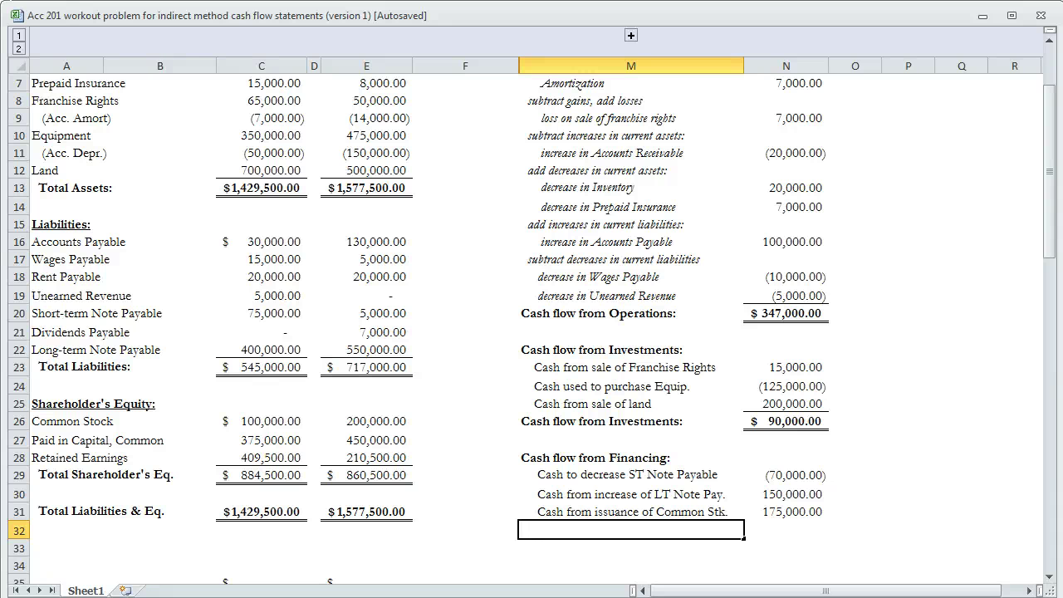
Step: Add the label "Cash used to pay dividends" in M32 and expand the grouped columns to consult Dividends Paid under retained earnings
type("Cash used to pay dividends")
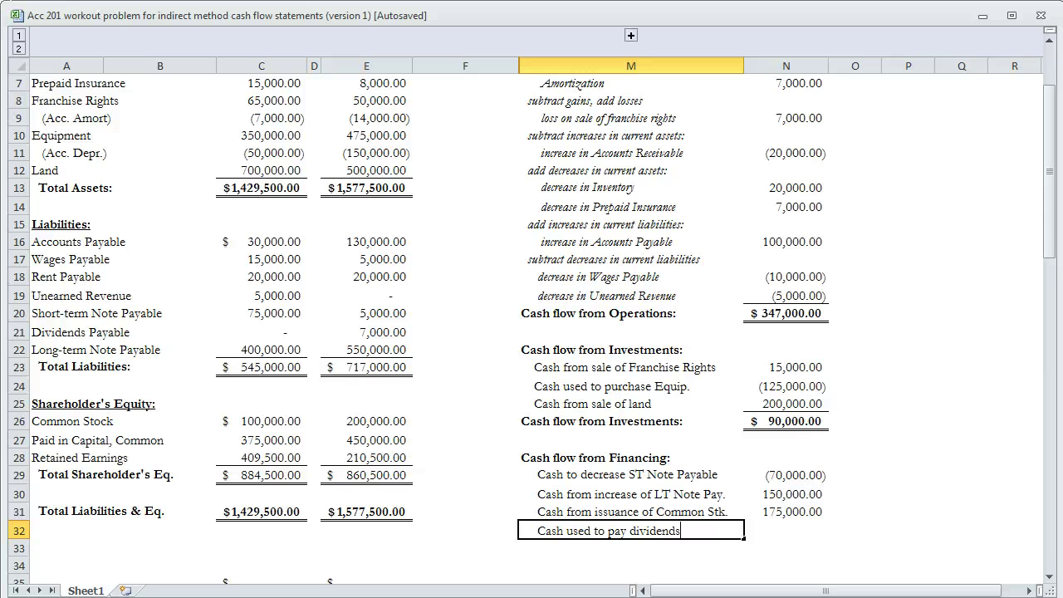
key("Return")
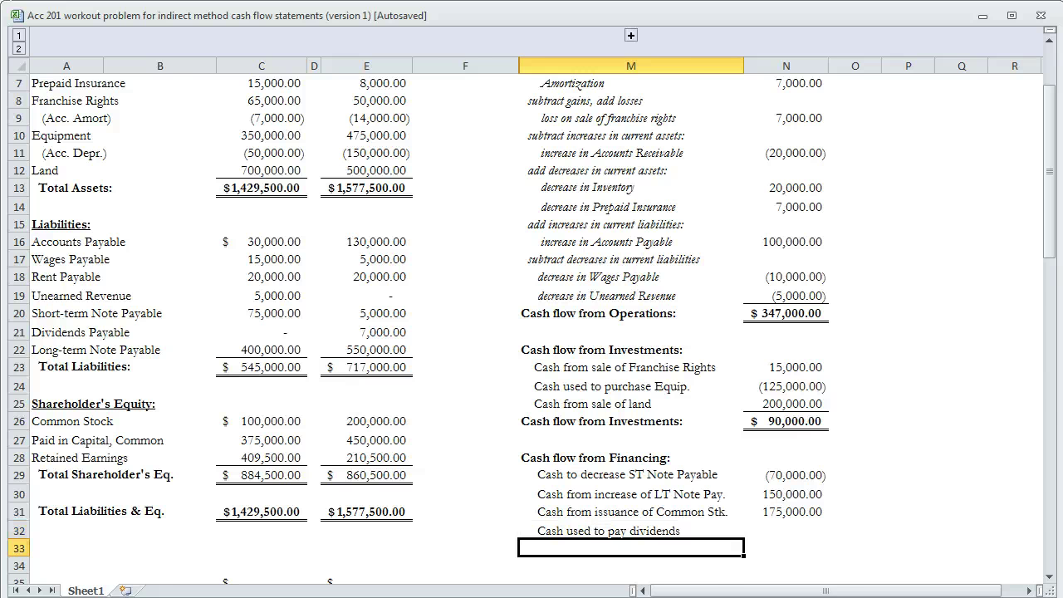
left_click(631, 35)
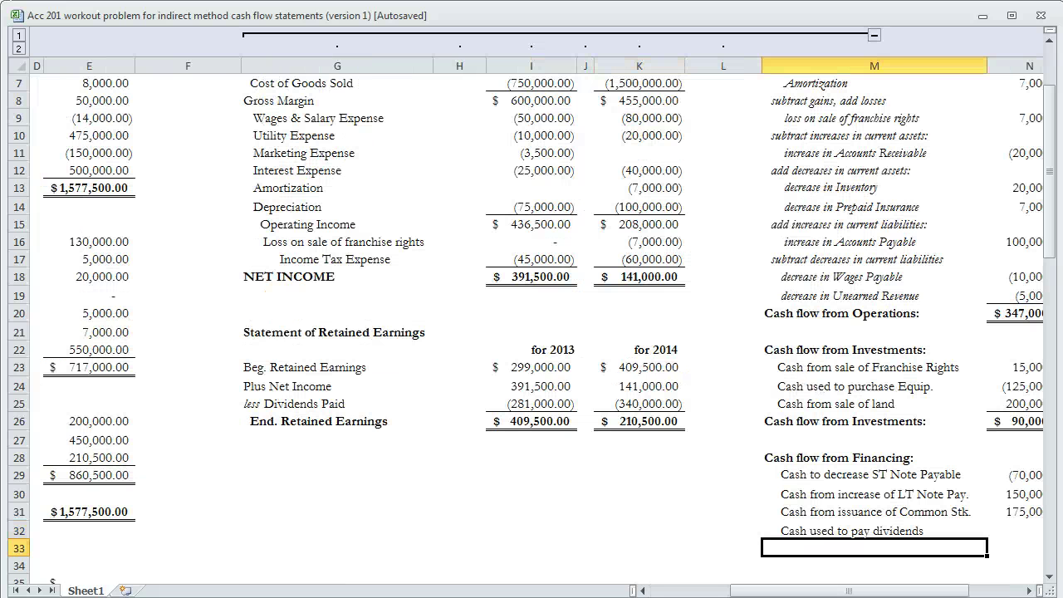
left_click_drag(249, 403, 683, 407)
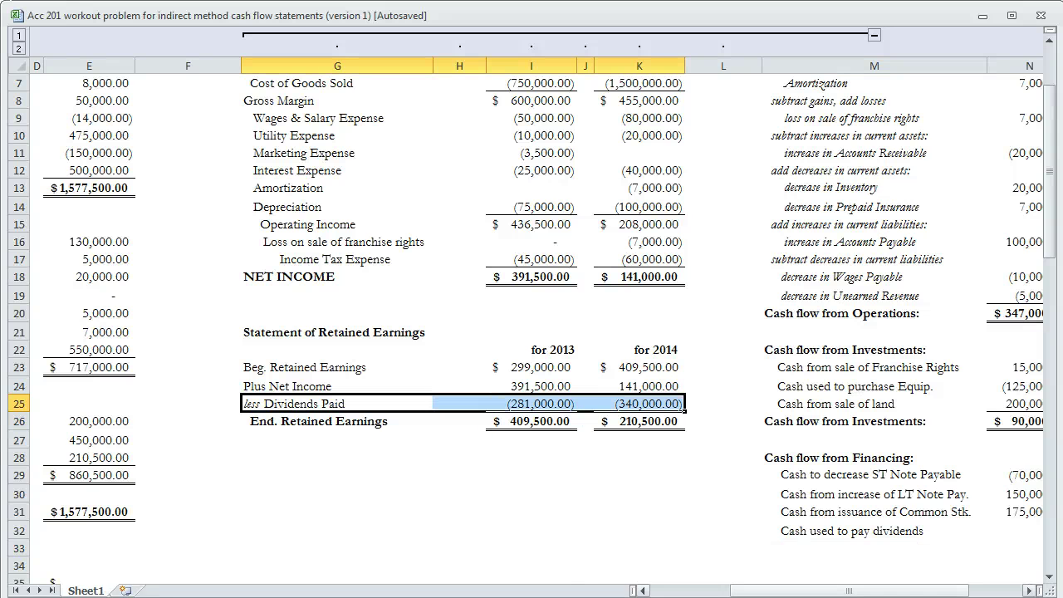
left_click_drag(778, 590, 827, 590)
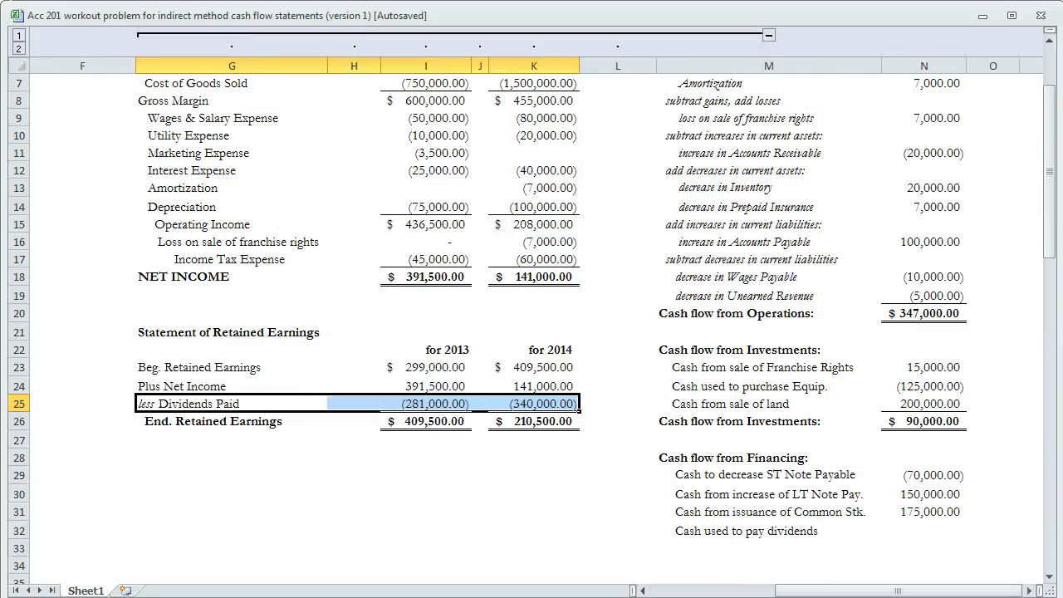
Step: Enter -340000 as the dividends amount in N32 with the two-decimal comma number format
left_click(923, 529)
type("-340000")
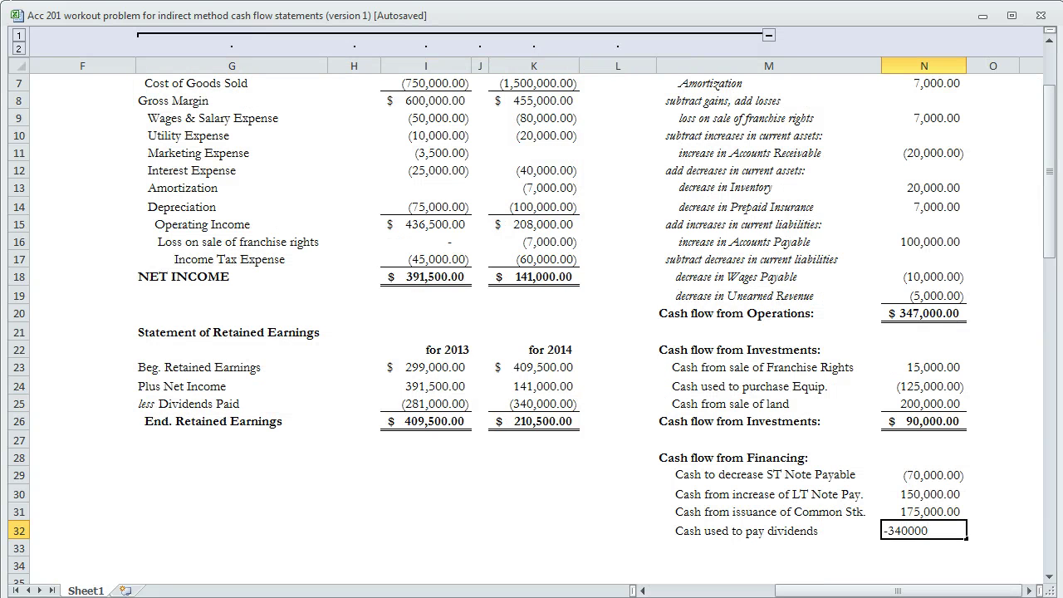
key("ctrl+Return")
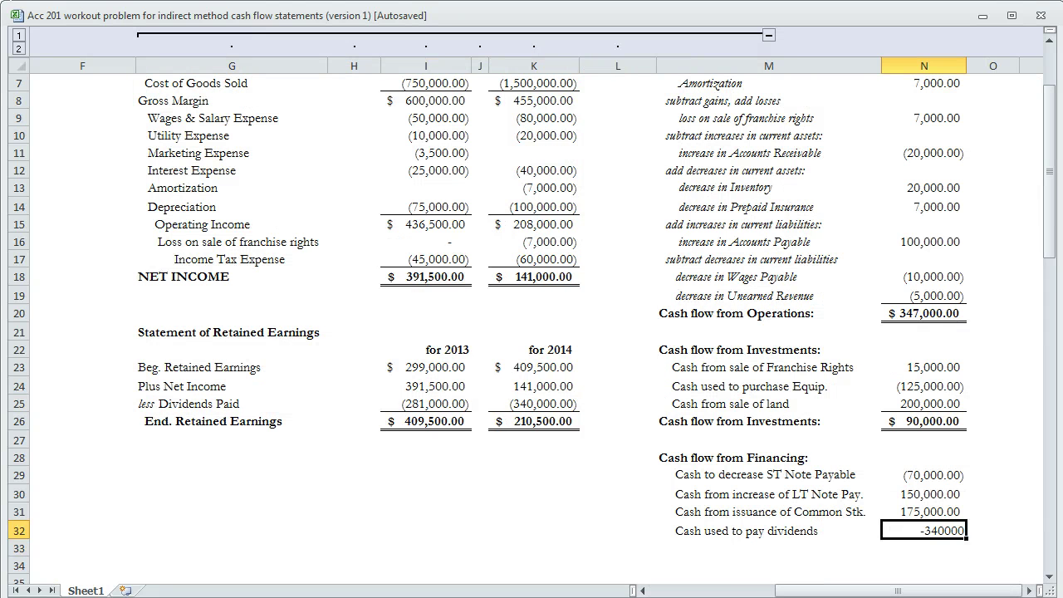
key("ctrl+shift+1")
key("Down")
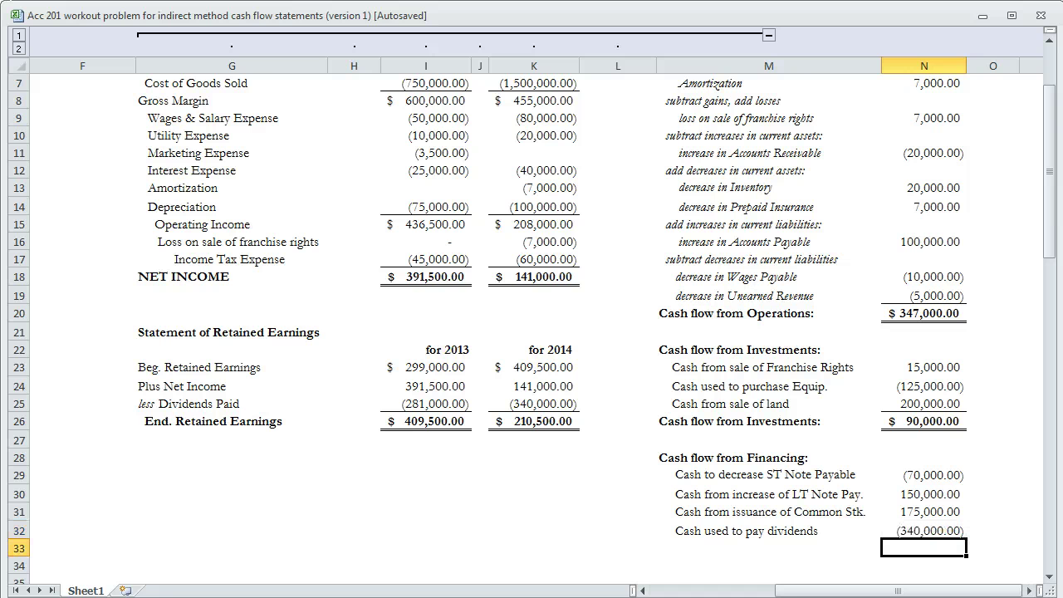
Step: Sum the financing amounts N29:N32 in N33, formatted as bold currency with a top and double bottom border
key("alt+h")
key("b")
key("u")
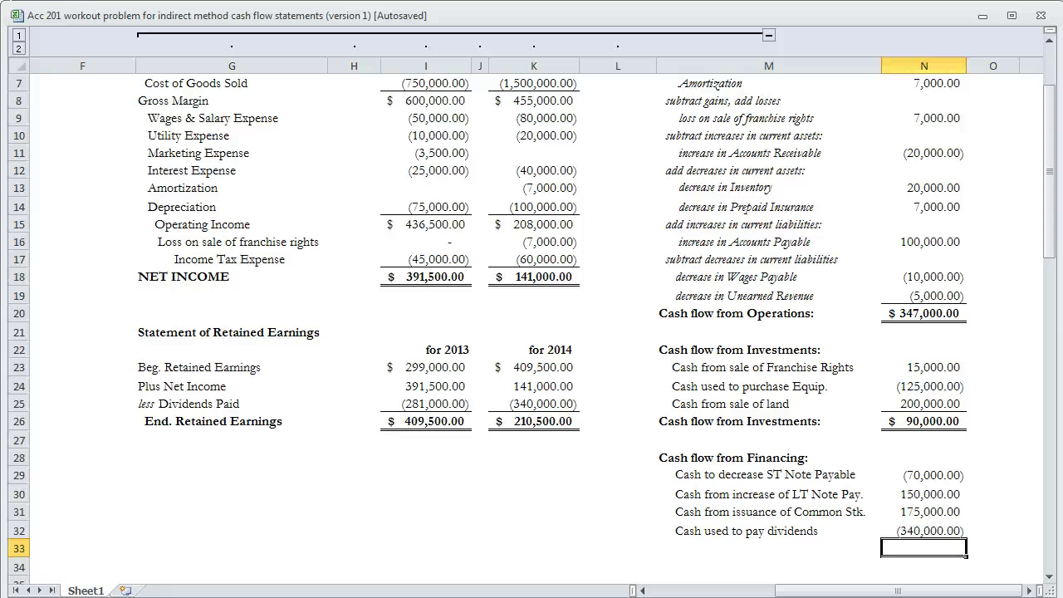
key("alt+equal")
key("Return")
key("Up")
key("ctrl+b")
key("ctrl+shift+4")
scroll(531, 332, "down", 1)
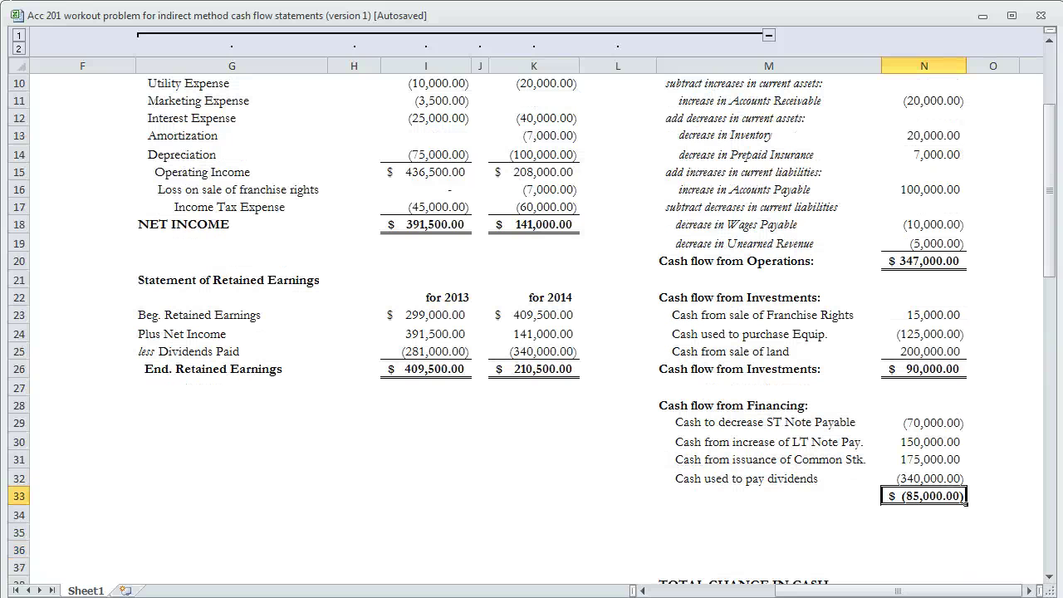
Step: Move the "TOTAL CHANGE IN CASH" label from M38 to M35
left_click(768, 579)
key("ctrl+x")
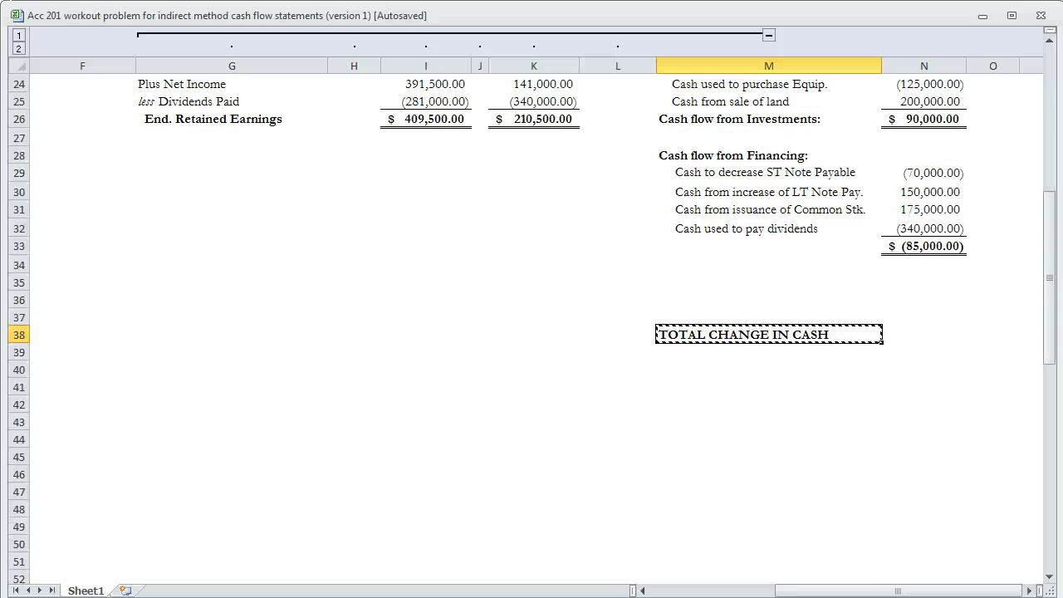
left_click(768, 281)
key("ctrl+v")
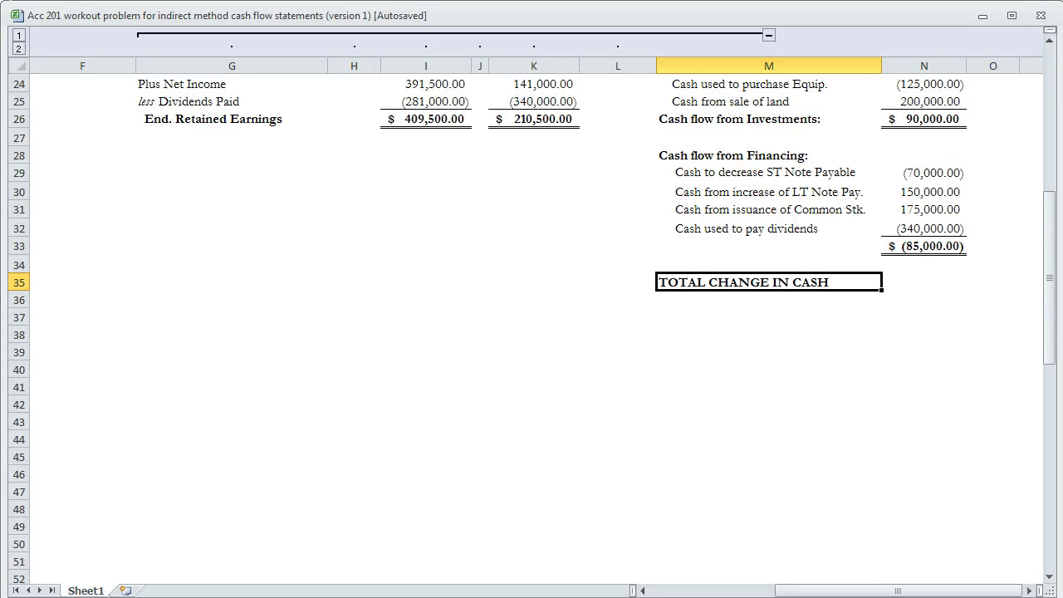
Step: Add the operations, investments and financing totals in N35 with =N20+N26+N33 and make the result bold
scroll(532, 332, "up", 3)
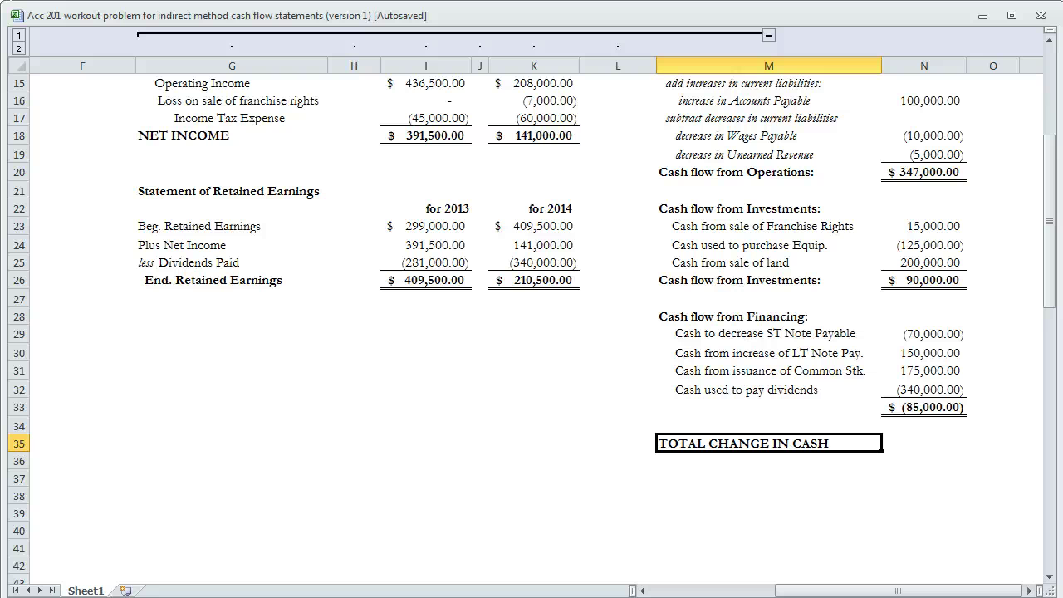
left_click(923, 442)
type("=")
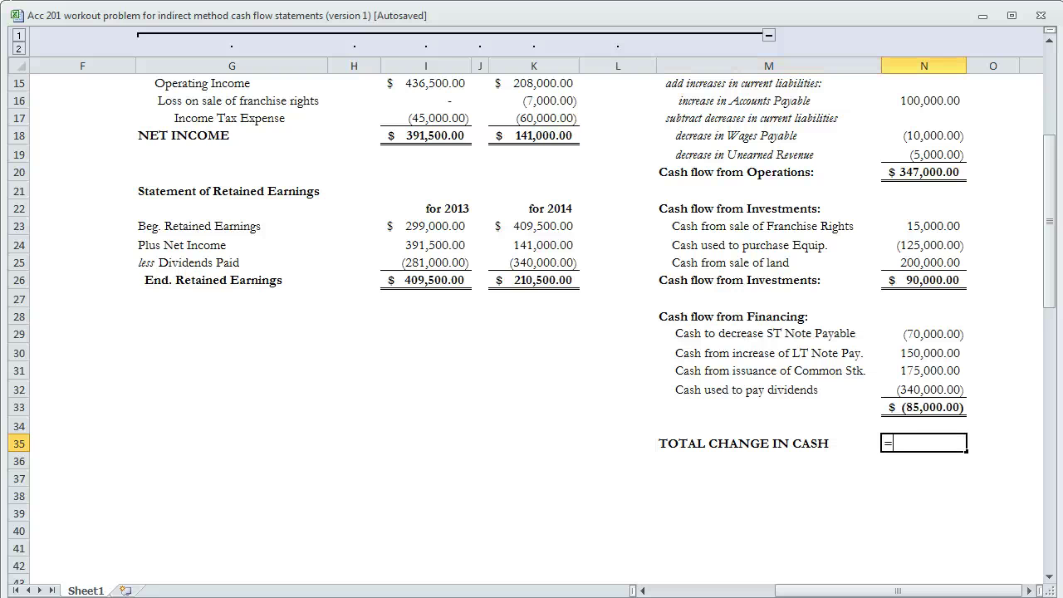
left_click(923, 172)
type("+")
left_click(923, 279)
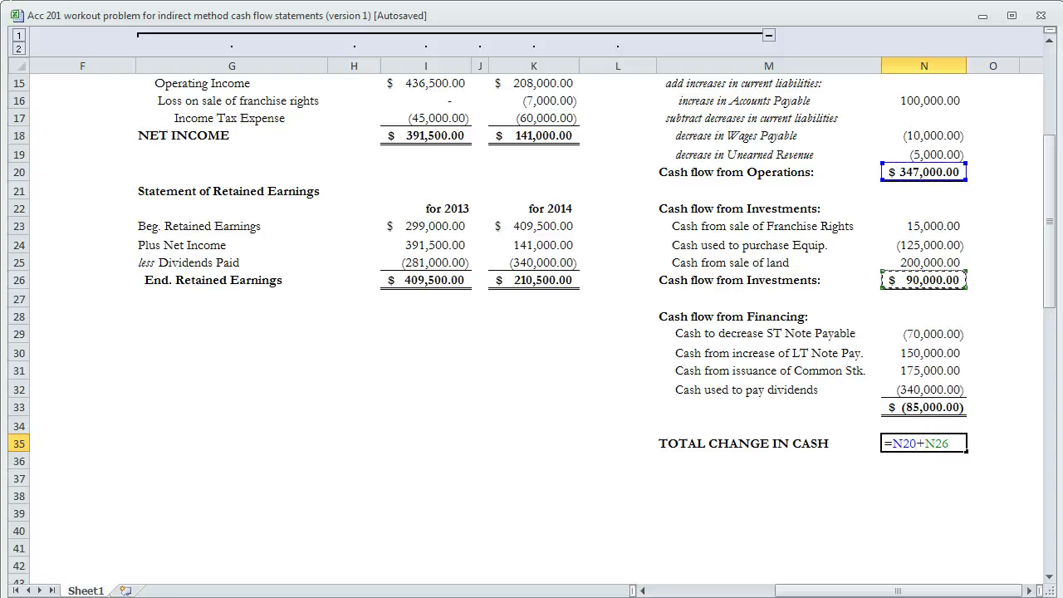
type("+")
left_click(923, 407)
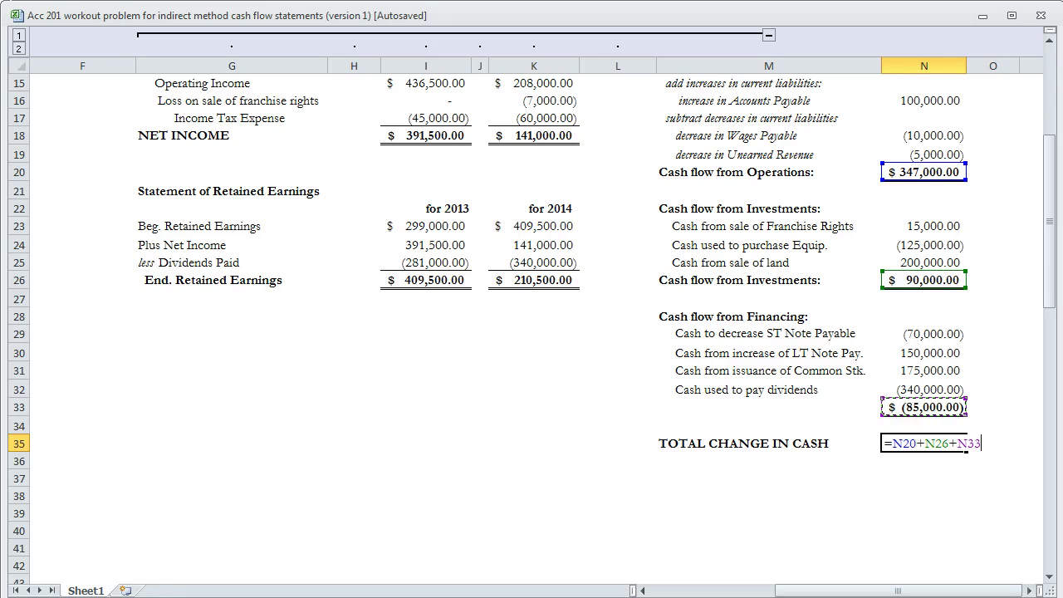
key("Return")
left_click(924, 442)
key("ctrl+b")
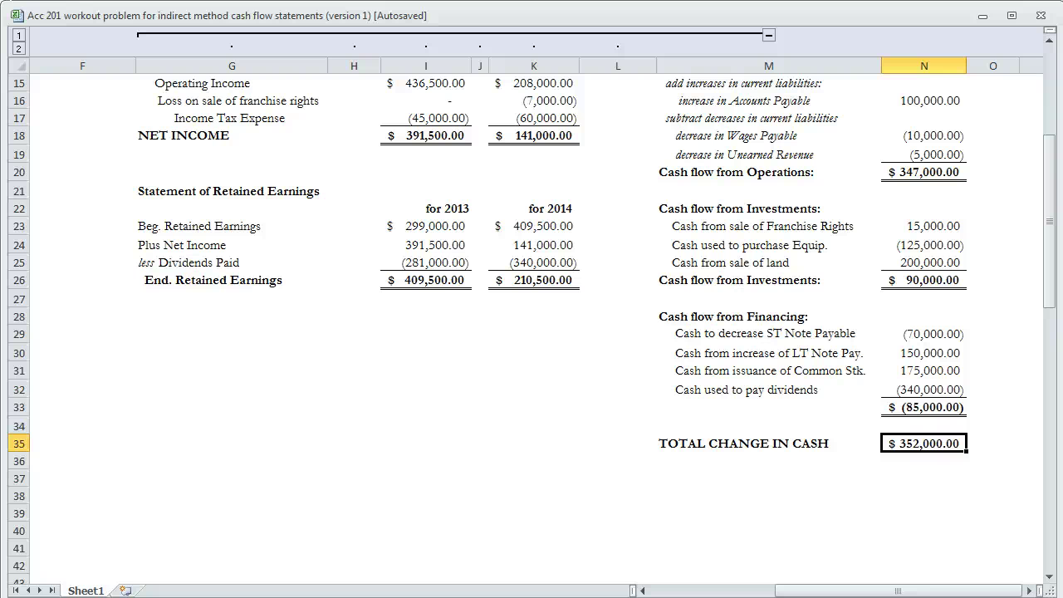
Step: Copy the balance sheet's 2013 and 2014 cash balances from C4:E4 into M37:O37 below the total change in cash
scroll(531, 324, "up", 5)
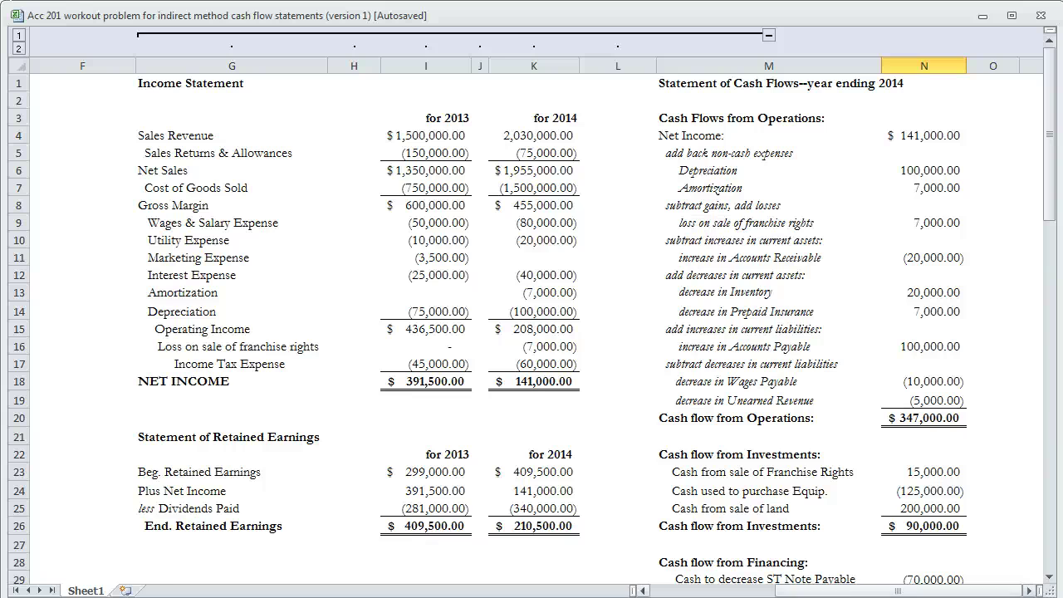
scroll(531, 324, "left", 5)
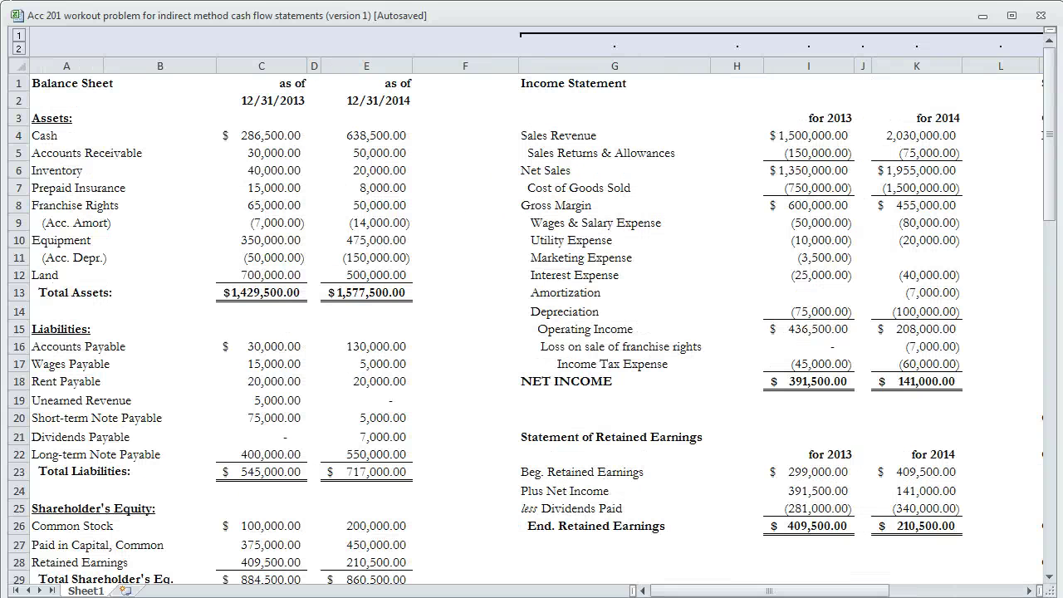
scroll(531, 324, "down", 3)
scroll(531, 324, "up", 3)
left_click_drag(262, 135, 366, 135)
key("ctrl+c")
left_click_drag(769, 590, 897, 590)
scroll(532, 324, "down", 5)
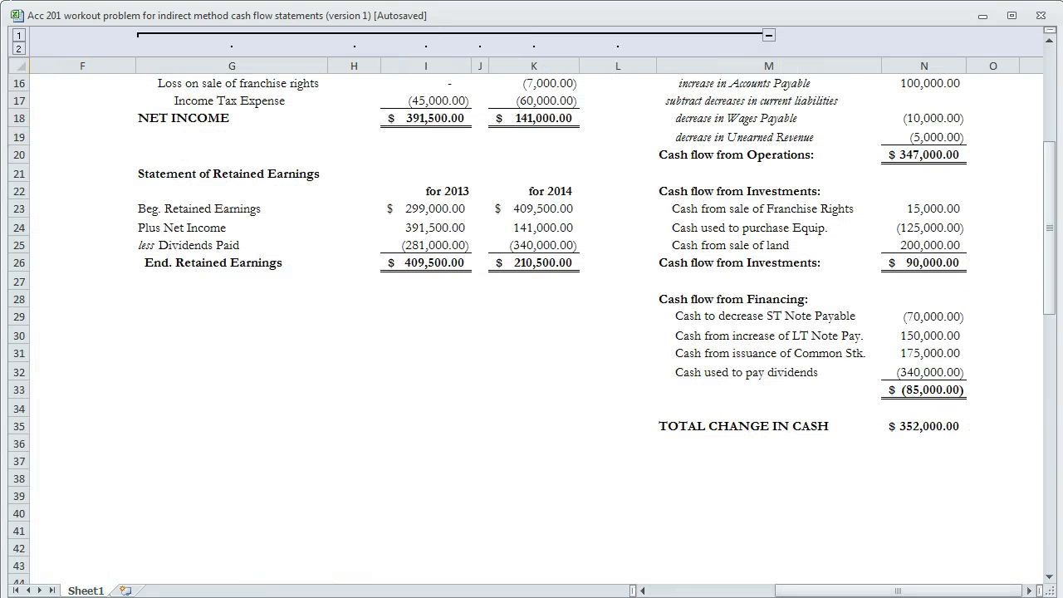
left_click(768, 461)
key("shift+Right")
key("shift+Right")
key("ctrl+v")
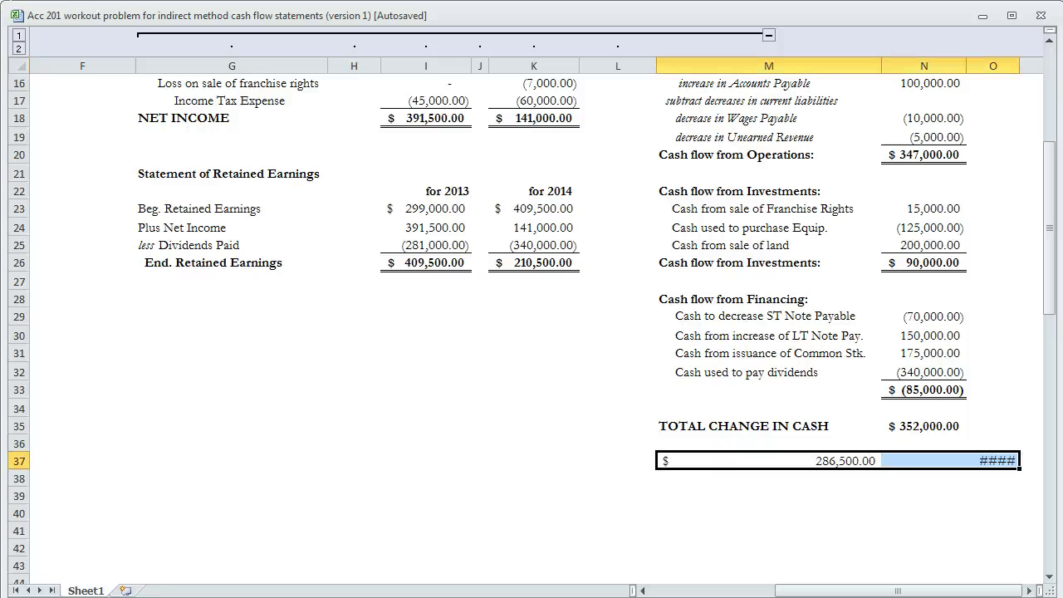
Step: Move the pasted 2014 cash entry from O37 to M36
left_click(768, 495)
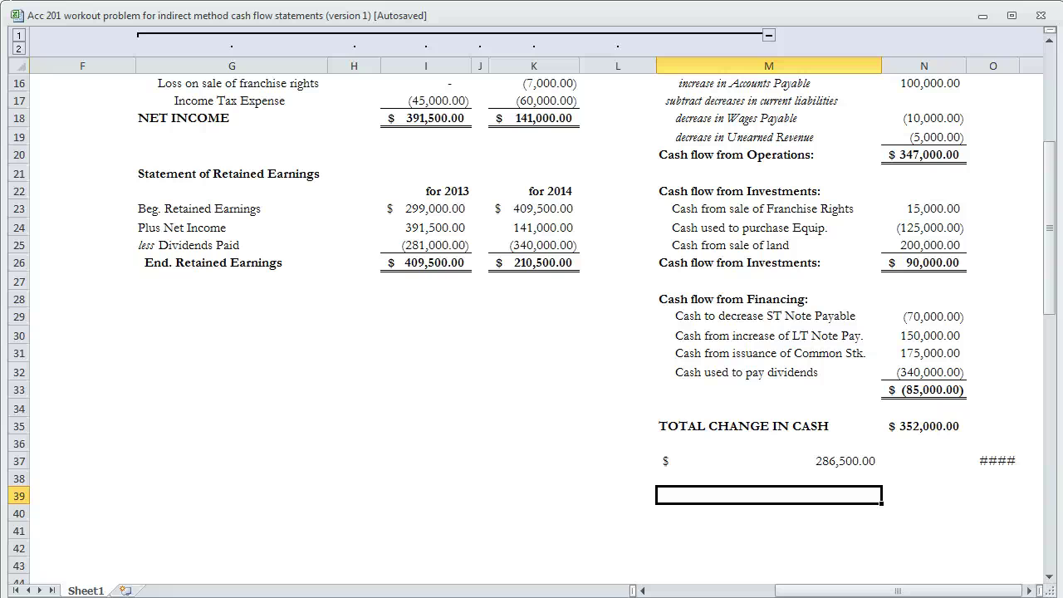
left_click(922, 461)
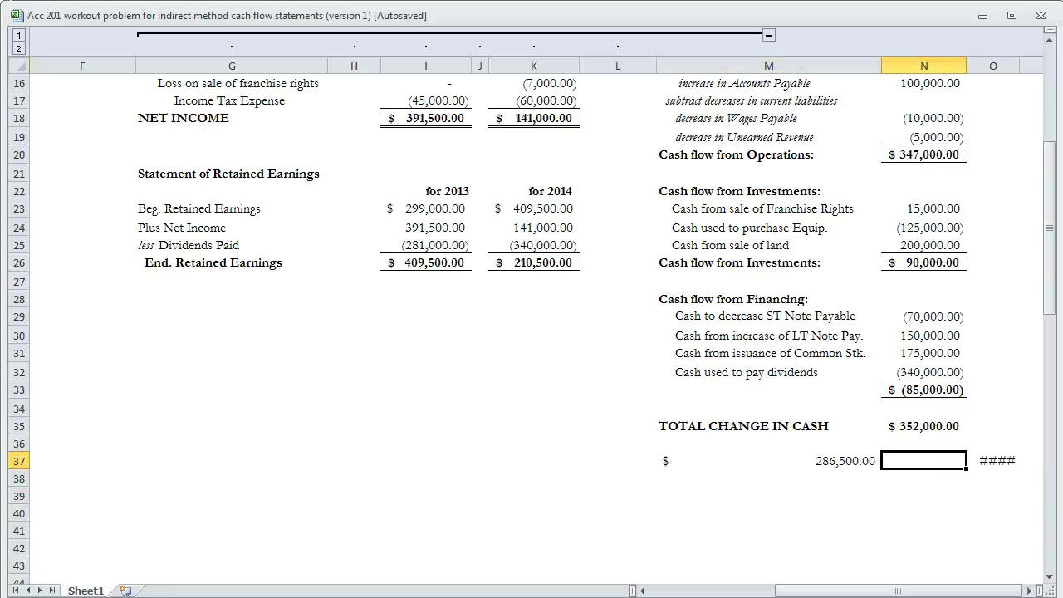
left_click(992, 461)
key("ctrl+x")
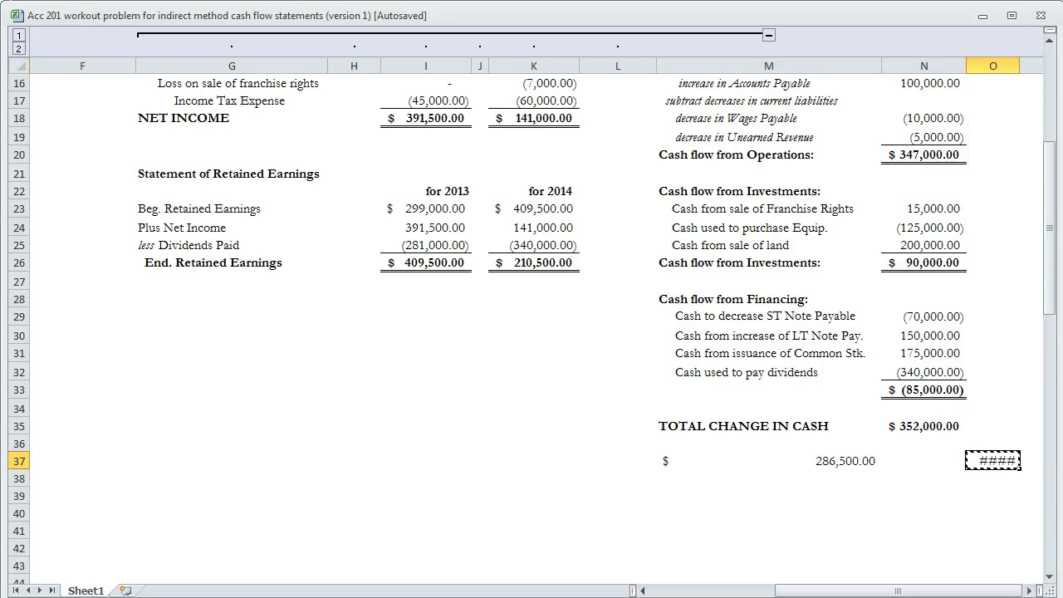
left_click(768, 443)
key("Return")
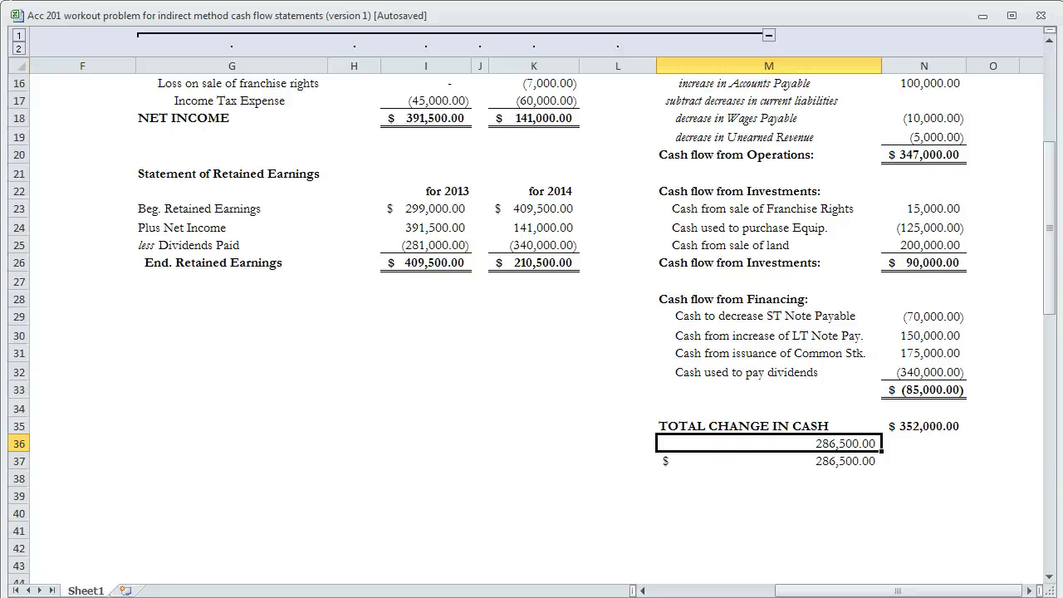
Step: Replace the entry in M36 with a formula linking to the 2014 cash balance in E4
type("=")
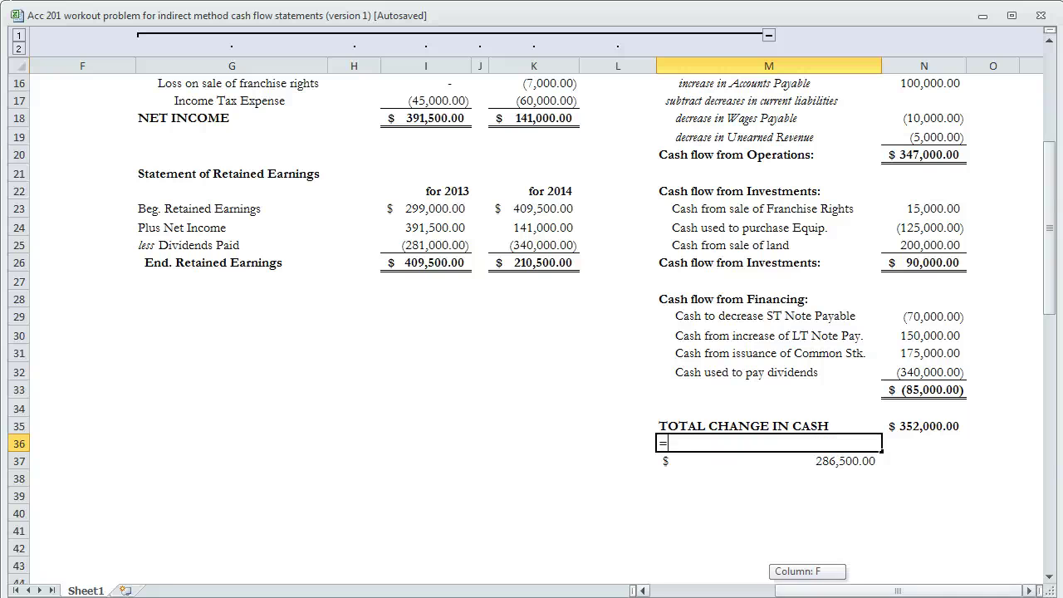
left_click_drag(934, 590, 809, 590)
scroll(532, 332, "up", 5)
left_click(375, 135)
scroll(532, 332, "down", 1)
key("Return")
scroll(531, 332, "down", 2)
scroll(531, 332, "down", 1)
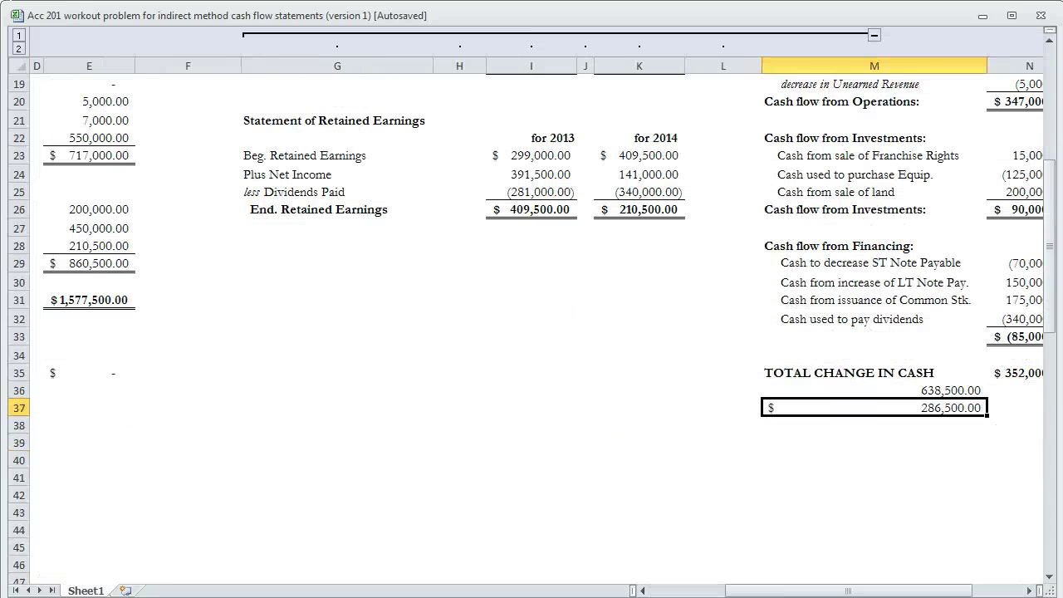
Step: Calculate the change between the two cash balances in M38 with =M36-M37
left_click(873, 425)
key("F2")
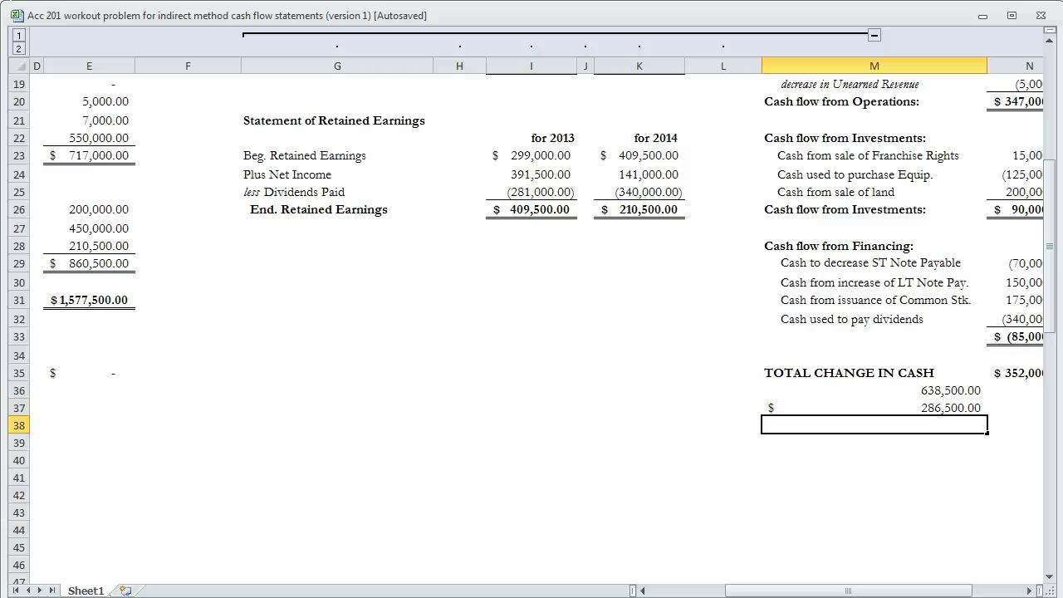
left_click(874, 389)
left_click(873, 424)
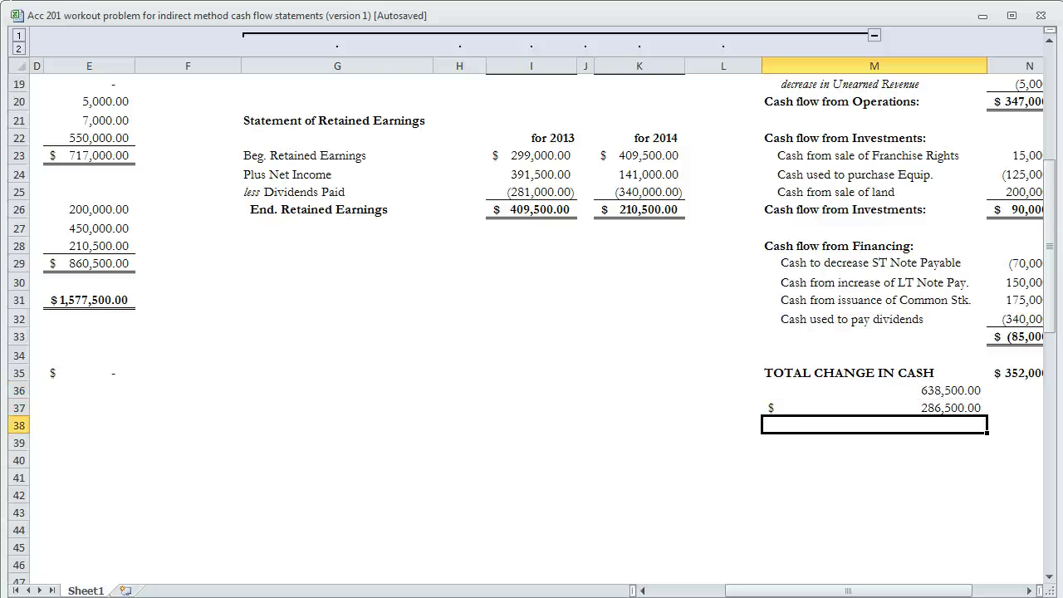
type("=")
key("Up")
key("Up")
type("-")
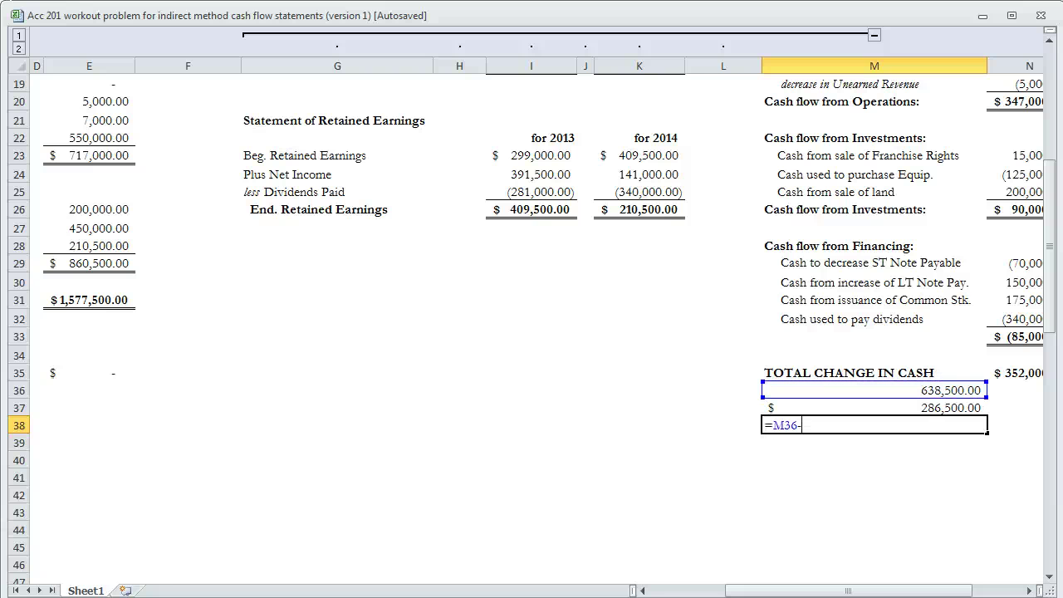
key("Up")
left_click_drag(847, 590, 897, 590)
key("Return")
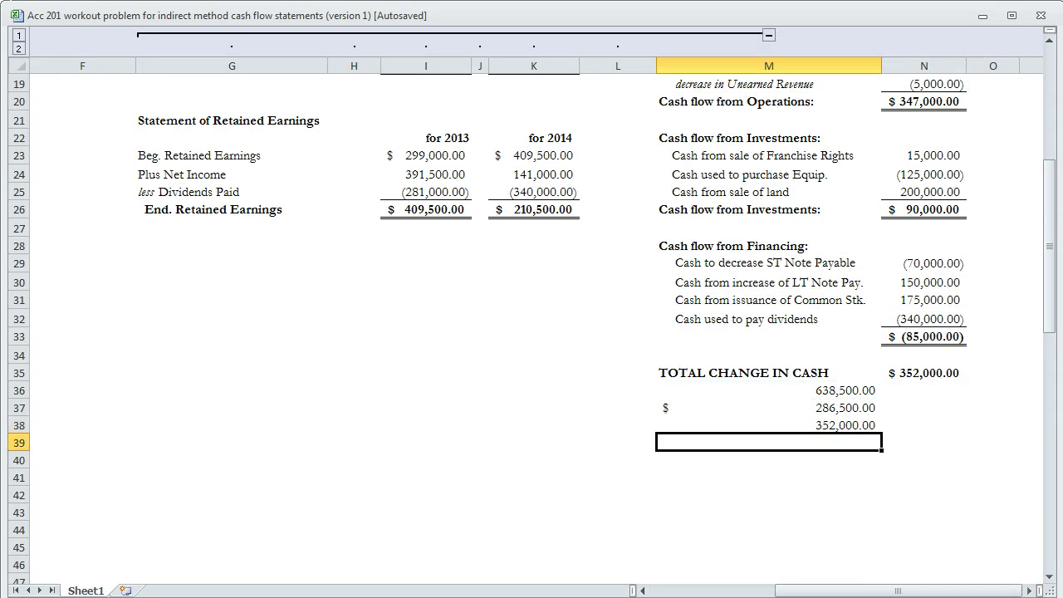
Step: Clear the contents of the scratch check cells L36:M39
left_click_drag(616, 390, 838, 442)
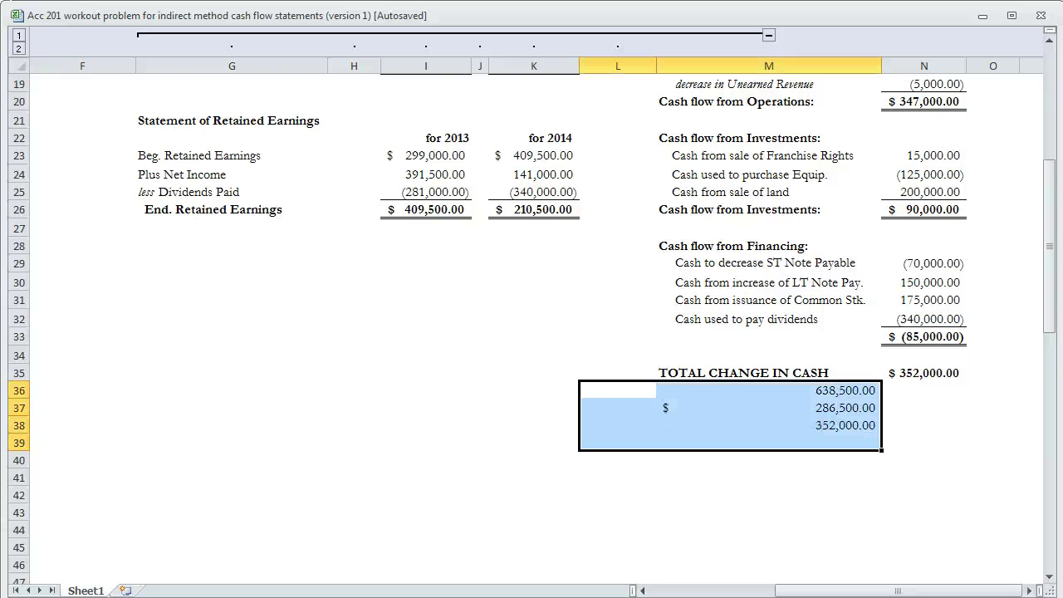
right_click(769, 408)
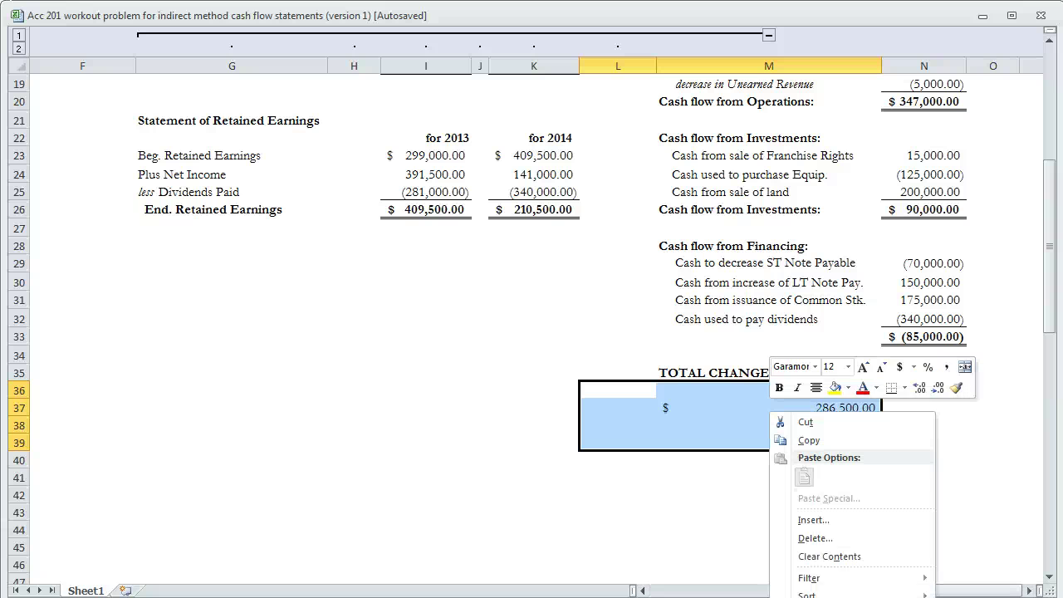
left_click(828, 557)
Step: Examine the 2013 and 2014 cash balances in C4 and E4 against the statement of cash flows
left_click_drag(956, 590, 845, 590)
scroll(531, 332, "up", 4)
scroll(531, 332, "up", 2)
left_click(261, 135)
left_click(366, 135)
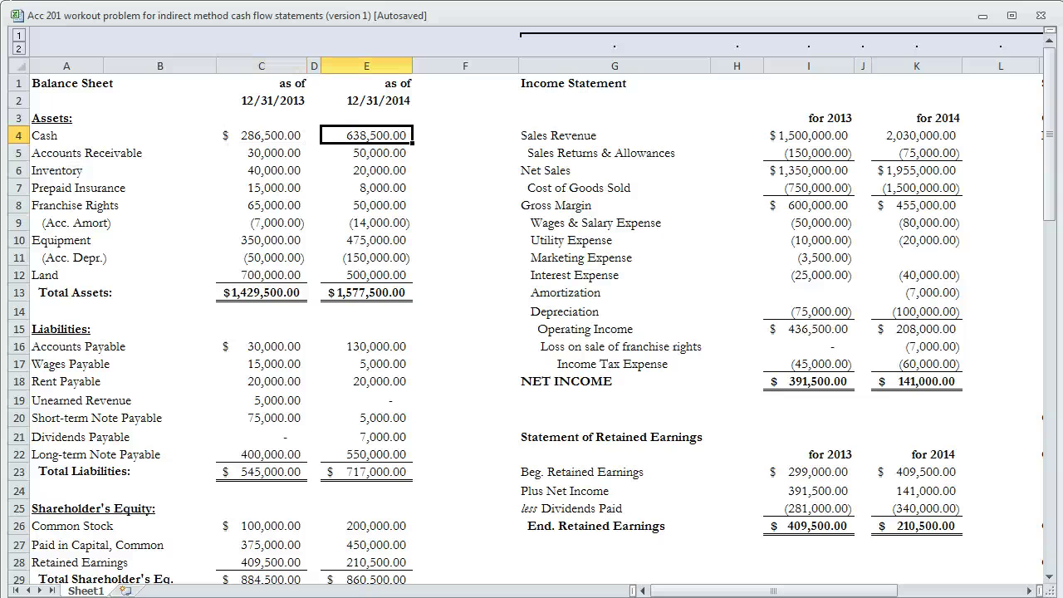
left_click_drag(773, 590, 897, 590)
scroll(531, 332, "down", 1)
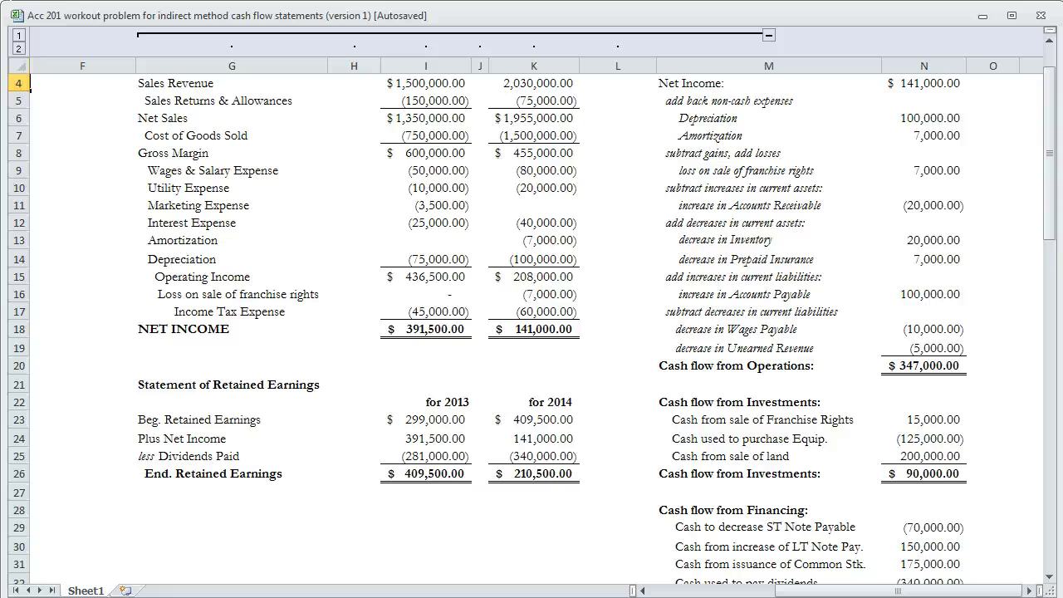
scroll(531, 332, "down", 1)
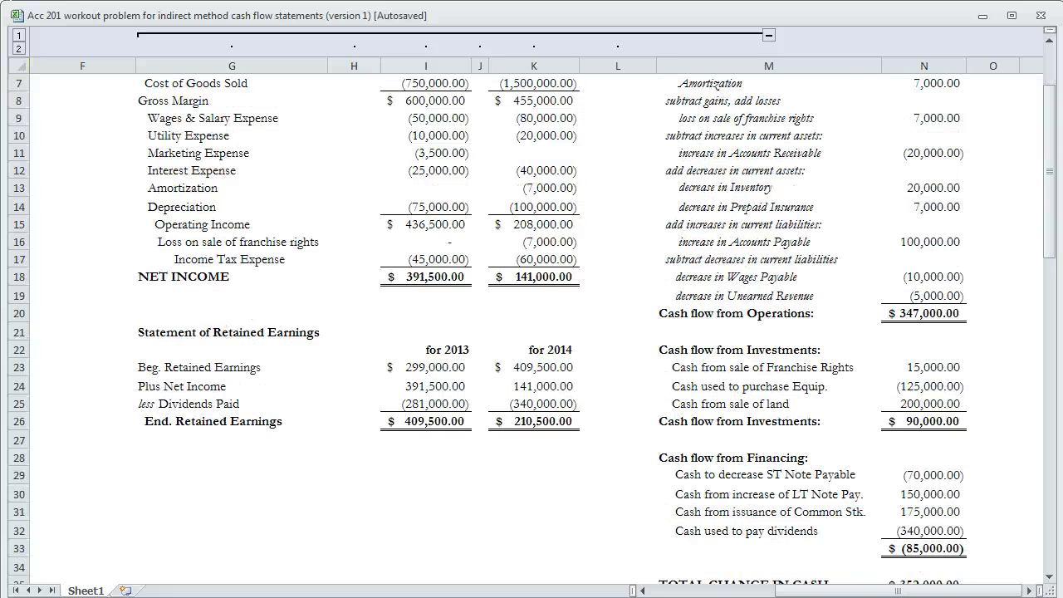
Step: Bold the six italic adjustment subheadings in the operations section, in M5, M8, M10, M12, M15 and M17
scroll(531, 332, "up", 2)
left_click(768, 153)
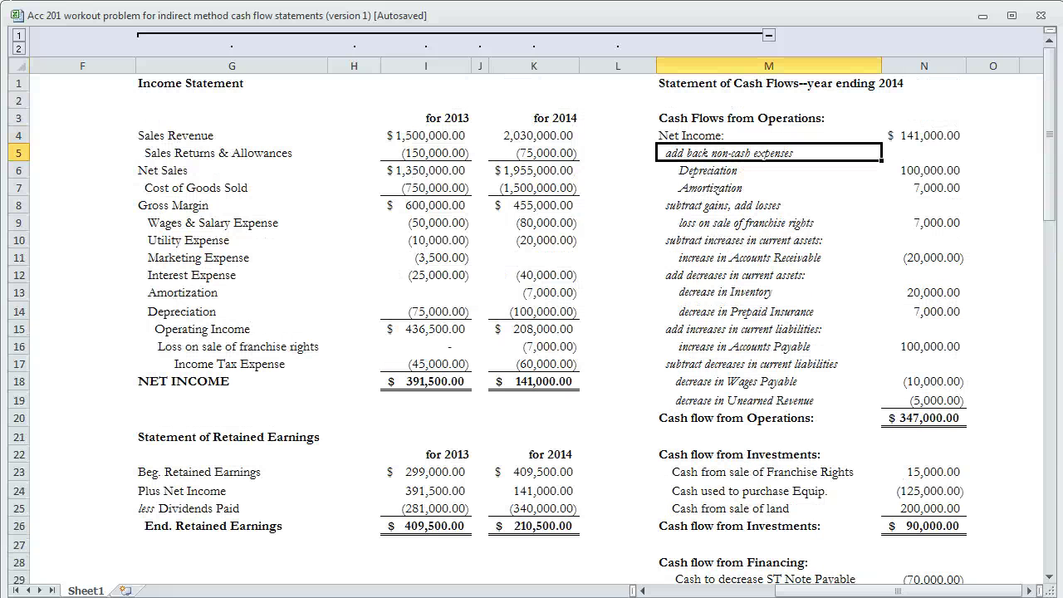
key("ctrl+b")
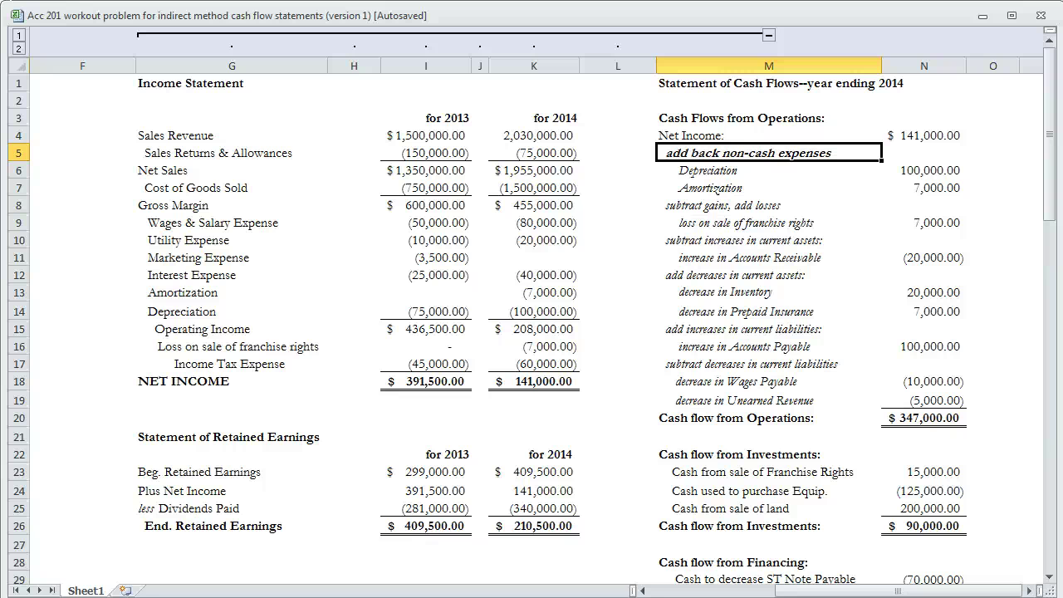
left_click(768, 205)
key("ctrl+b")
left_click(768, 240)
key("ctrl+b")
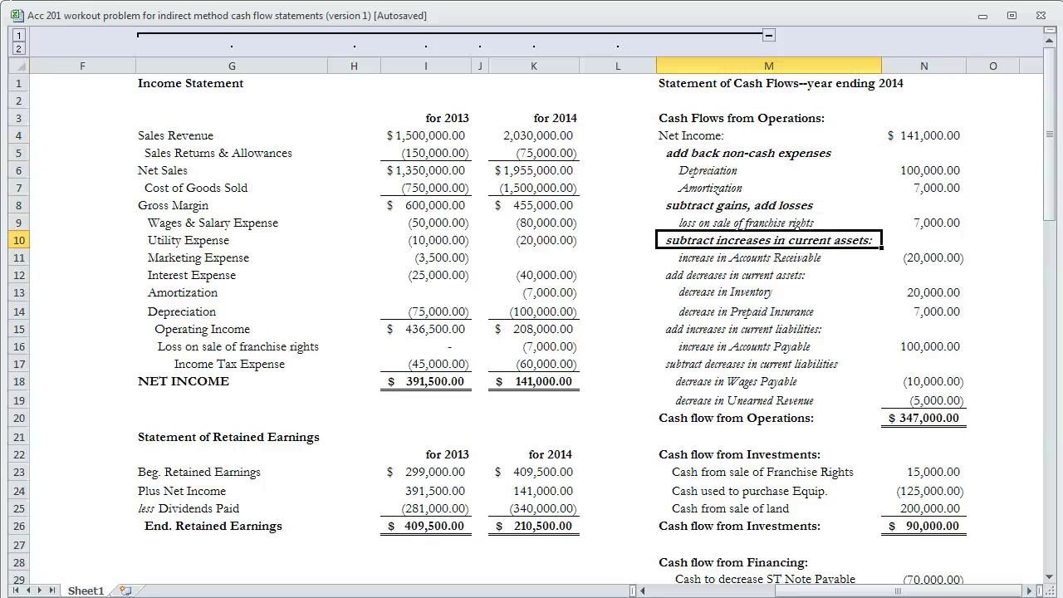
left_click(768, 275)
key("ctrl+b")
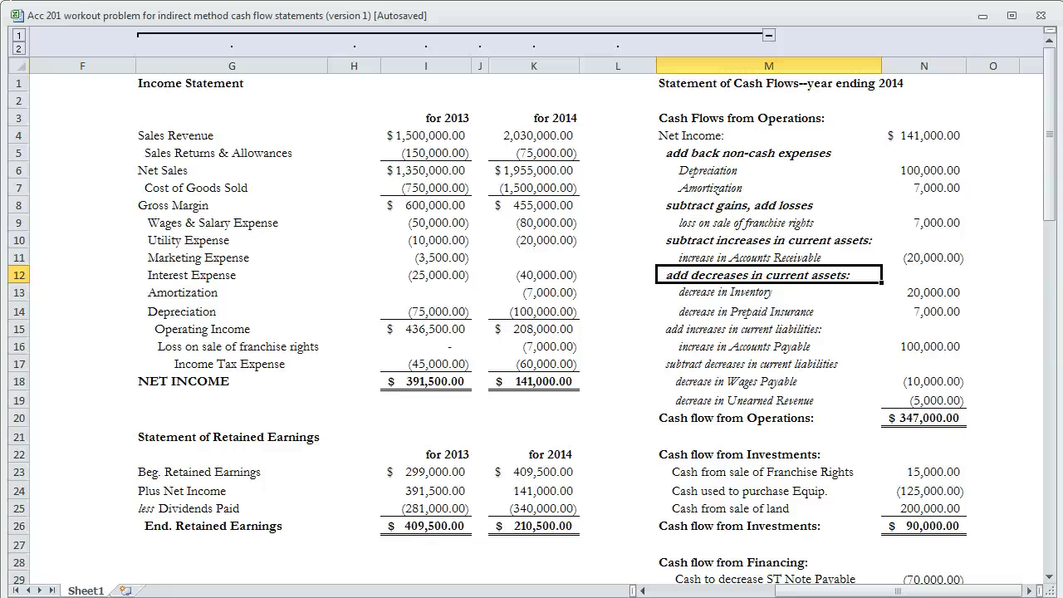
left_click(768, 329)
key("ctrl+b")
left_click(768, 364)
key("ctrl+b")
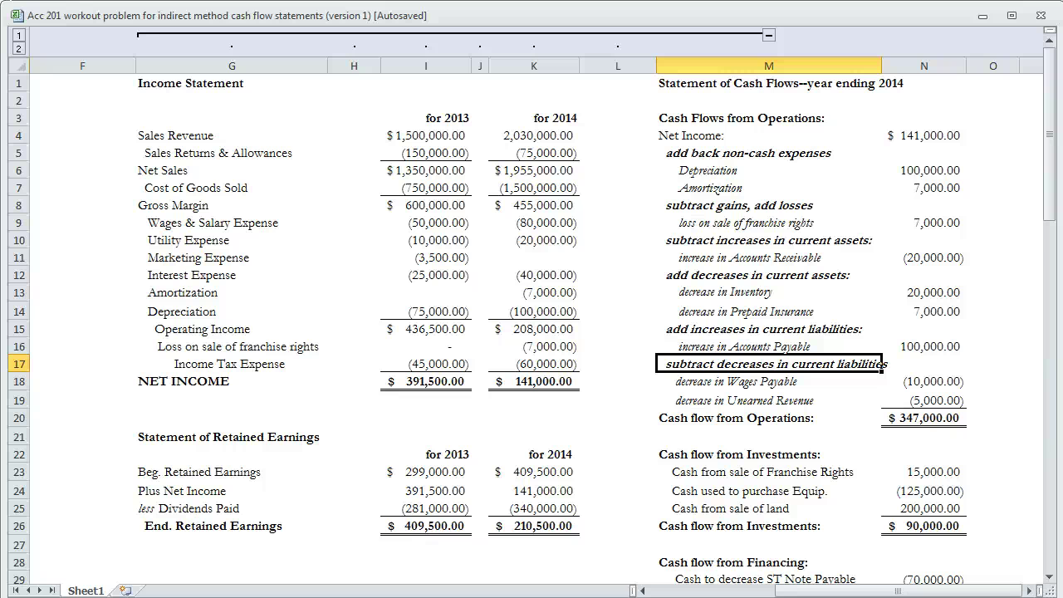
Step: Enter "Note: Dividends declared but not yet paid $7,000" in M37 below the total change in cash
scroll(531, 332, "down", 2)
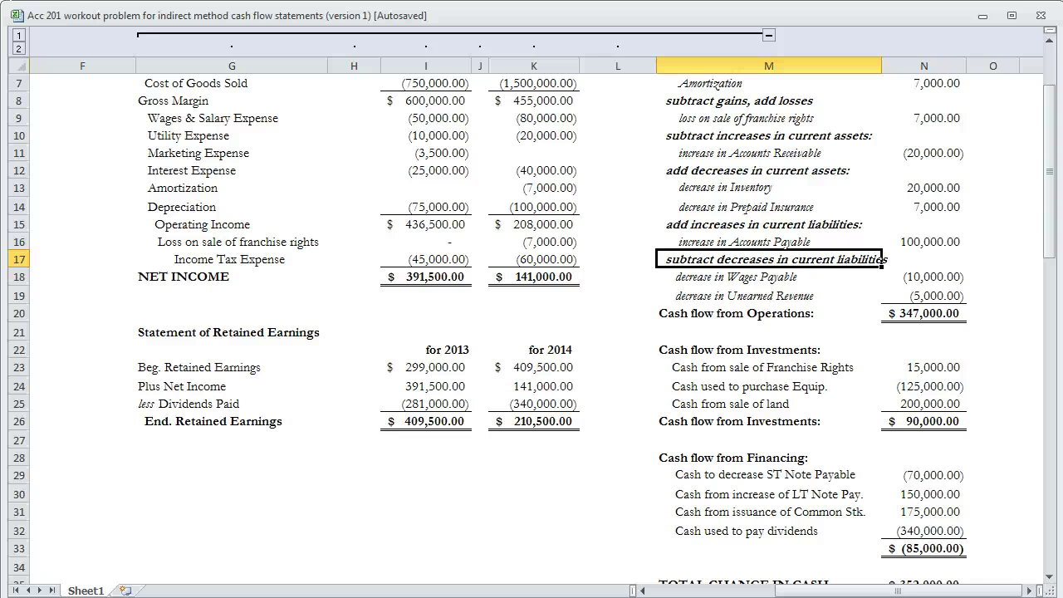
scroll(531, 324, "down", 2)
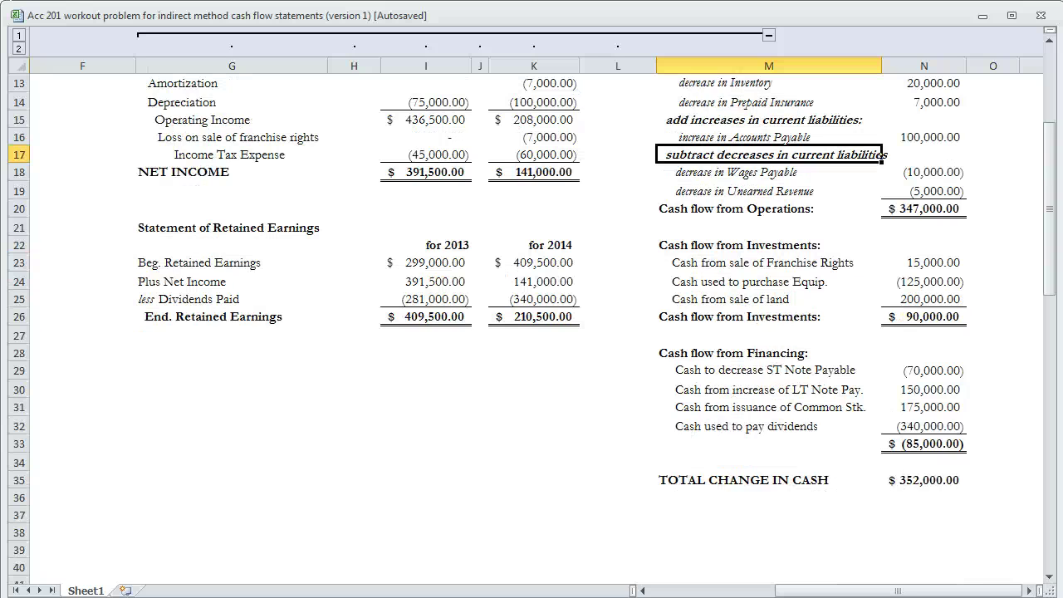
left_click(768, 514)
type("Note:  ")
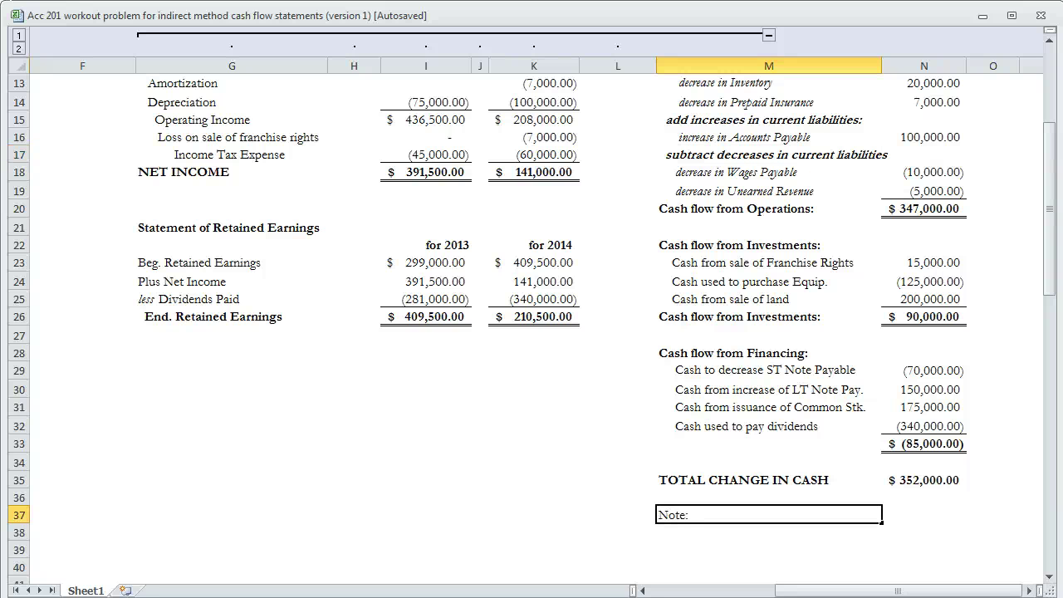
type("Dividends declared but not ")
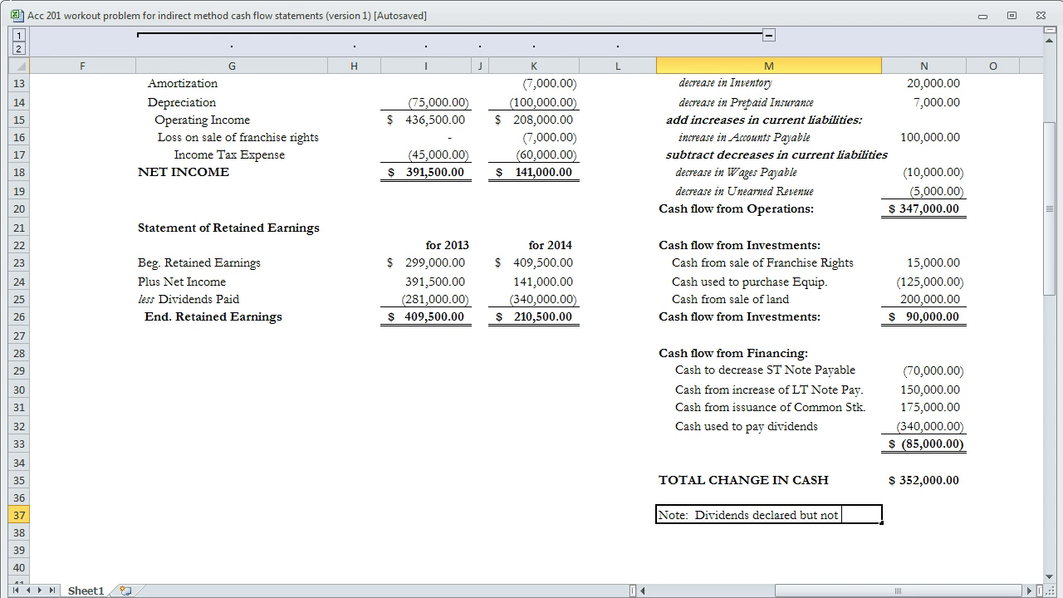
type("yet paid $7,000")
Step: Check the 2014 Dividends Payable balance in E21 and review the completed statement of cash flows
left_click_drag(896, 590, 772, 590)
left_click(366, 226)
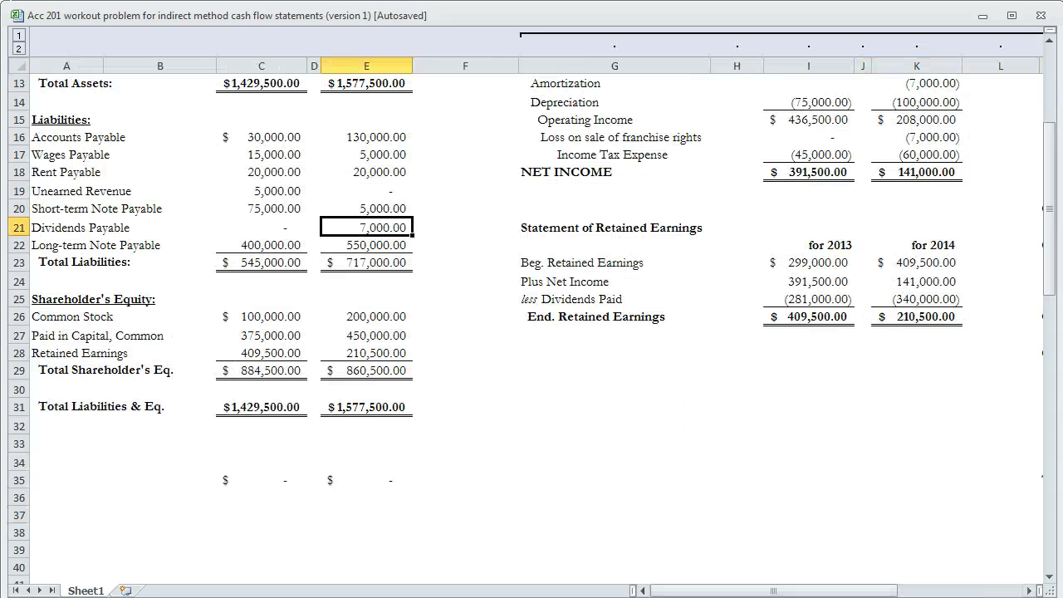
left_click_drag(773, 591, 897, 590)
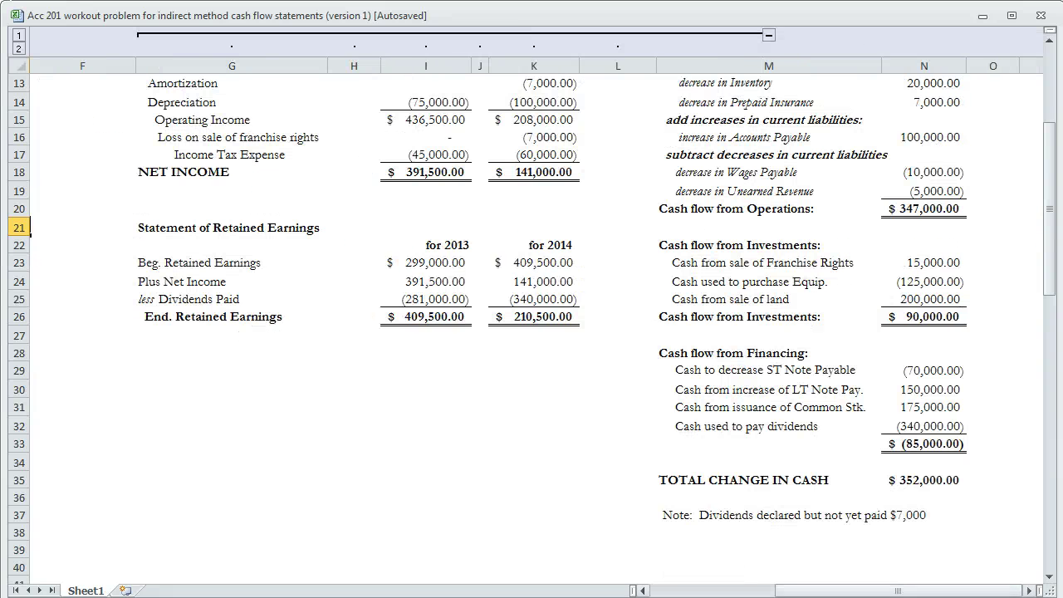
scroll(535, 328, "up", 4)
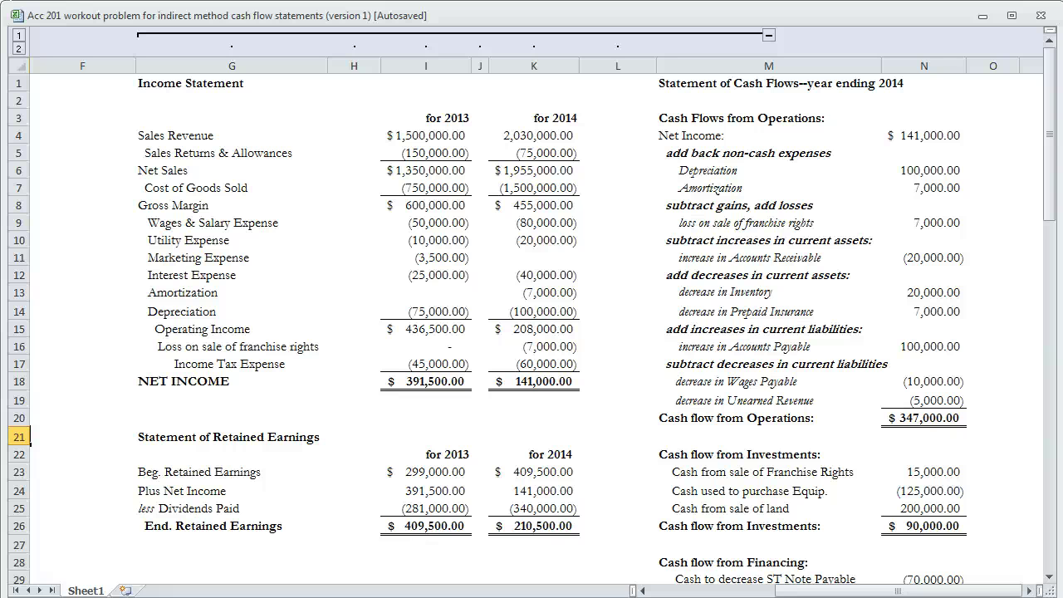
scroll(531, 332, "down", 2)
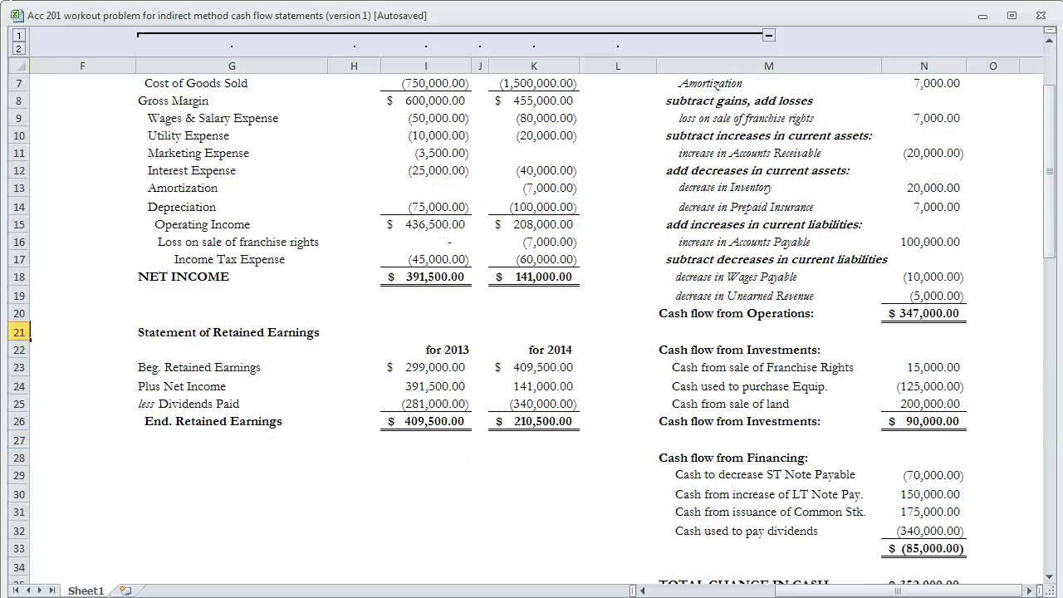
scroll(532, 332, "down", 1)
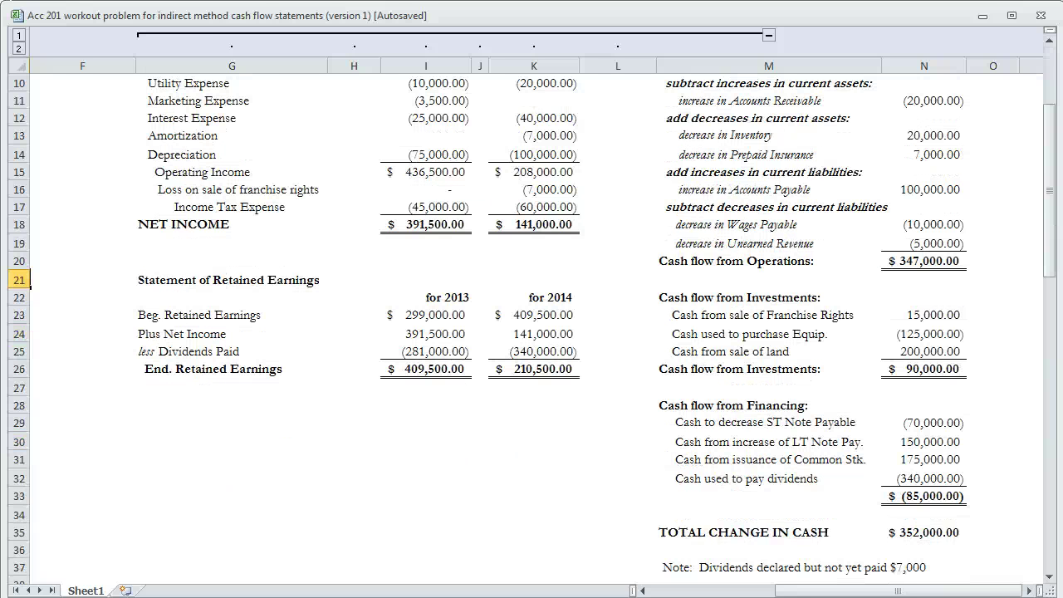